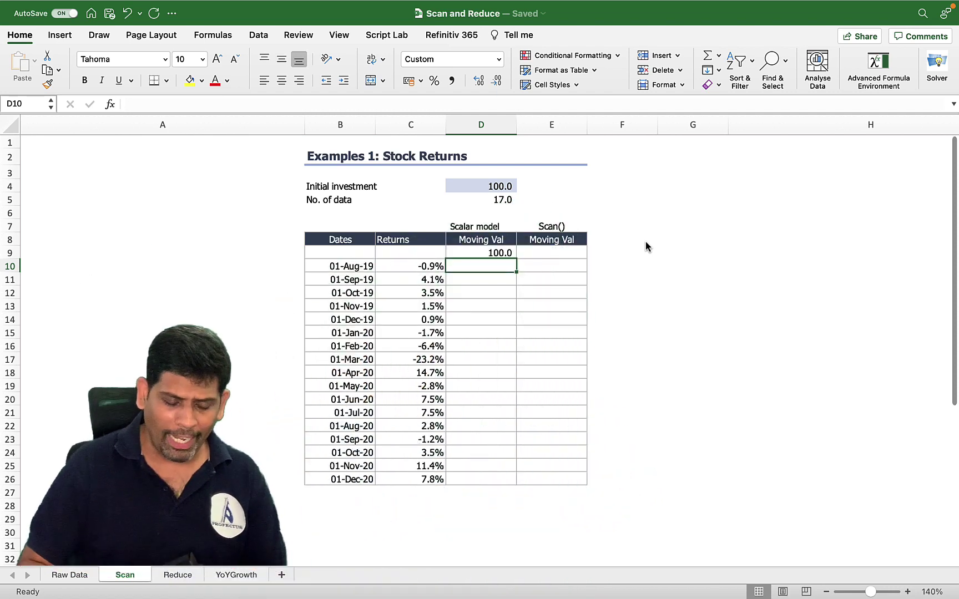
Step: Examine the formulas behind the first return in C10 and the first date in B10
{"action": "key", "text": "Left"}
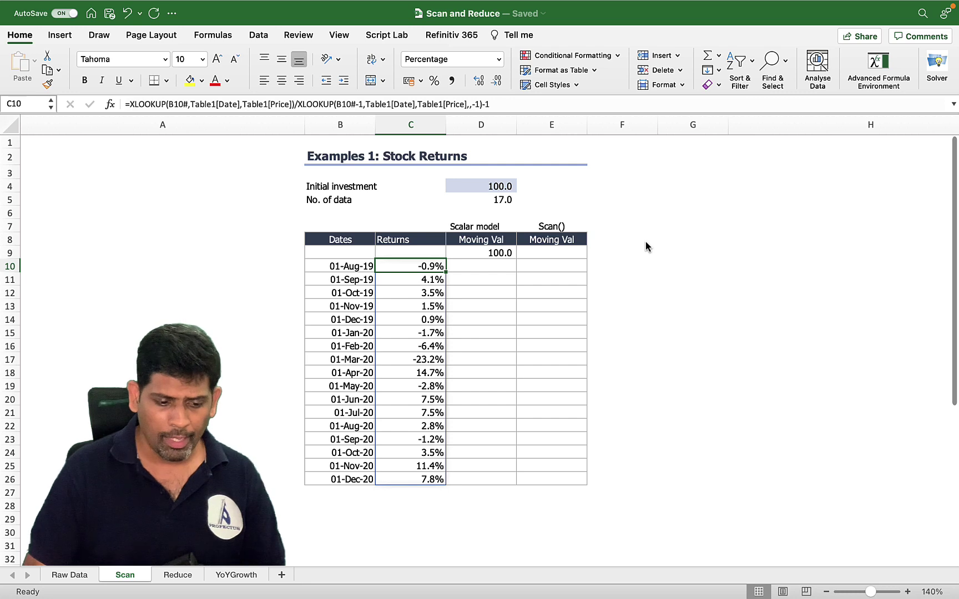
{"action": "key", "text": "Left"}
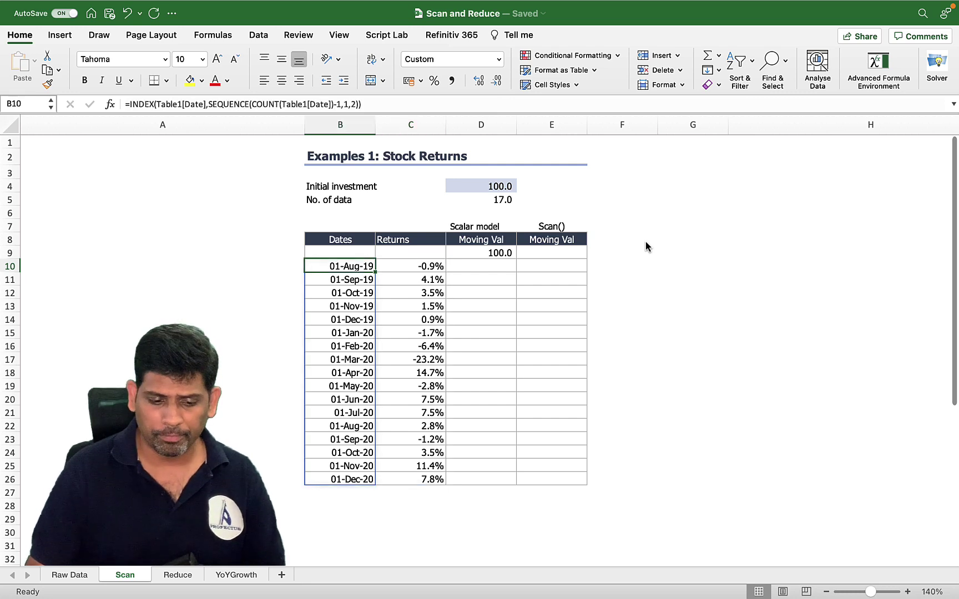
{"action": "key", "text": "Right"}
{"action": "key", "text": "Right"}
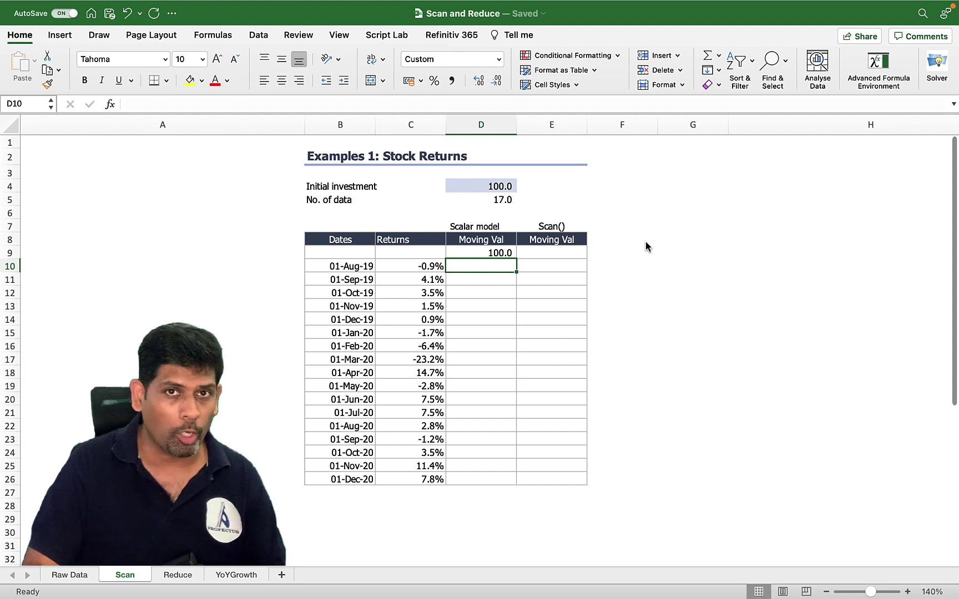
Step: Enter the formula =D9*(1+C10) in D10 for the August 2019 moving value of the scalar model
{"action": "type", "text": "="}
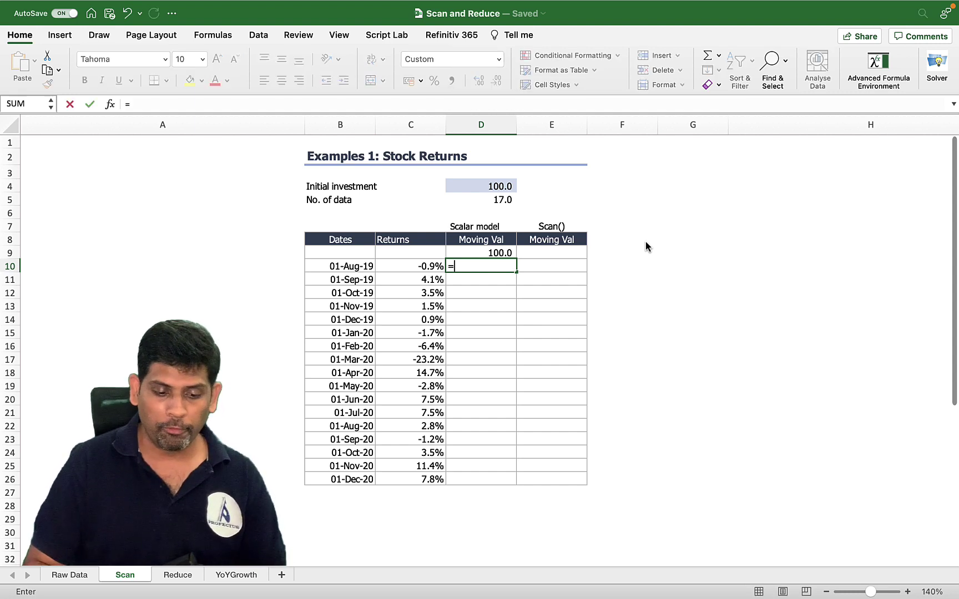
{"action": "key", "text": "Up"}
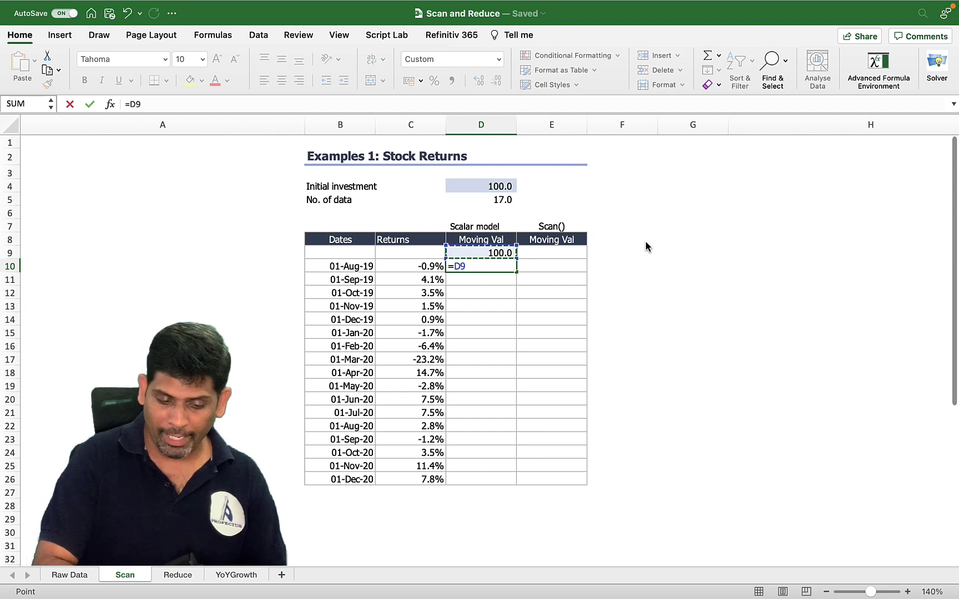
{"action": "type", "text": "*("}
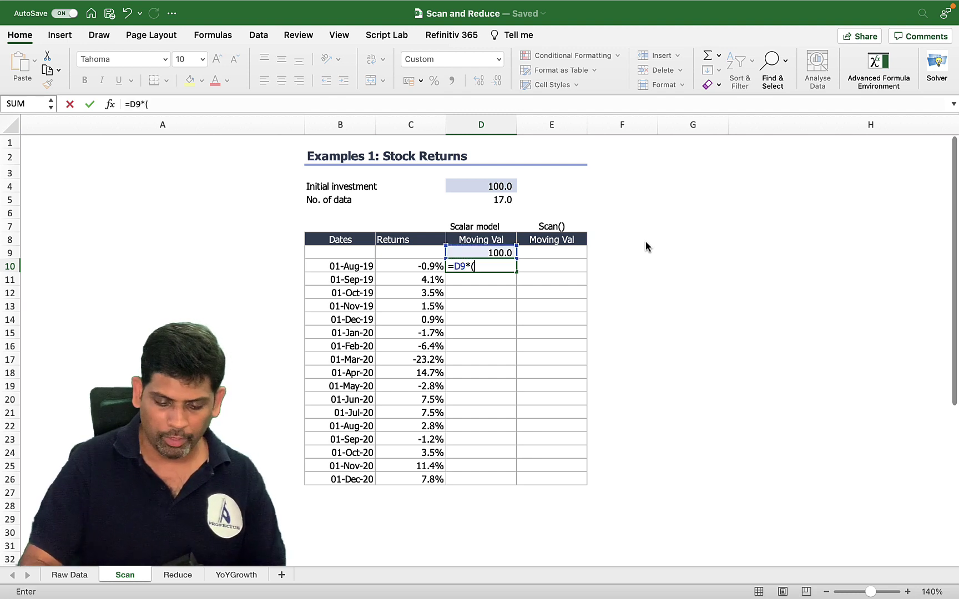
{"action": "type", "text": "1+C10)"}
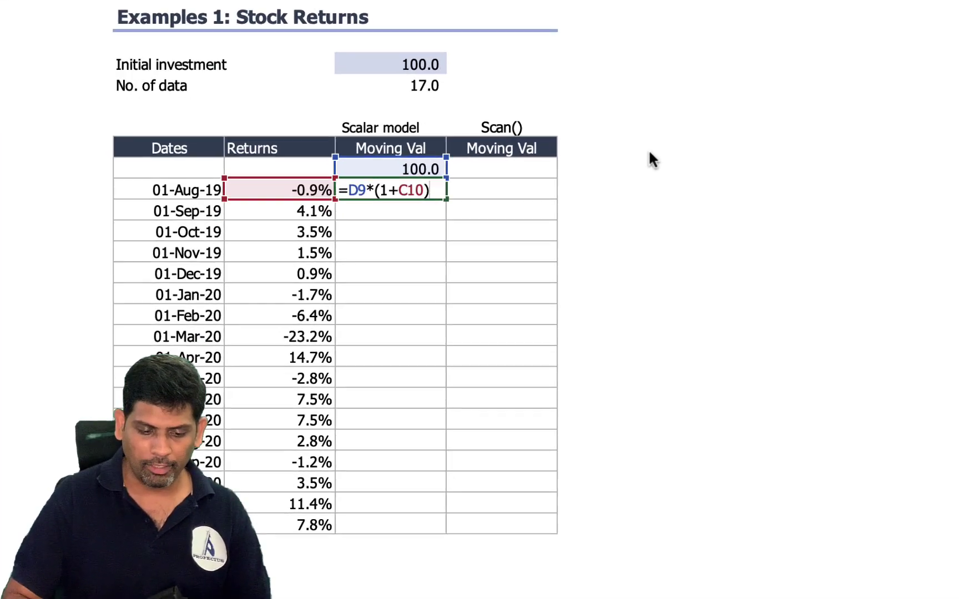
{"action": "key", "text": "Return"}
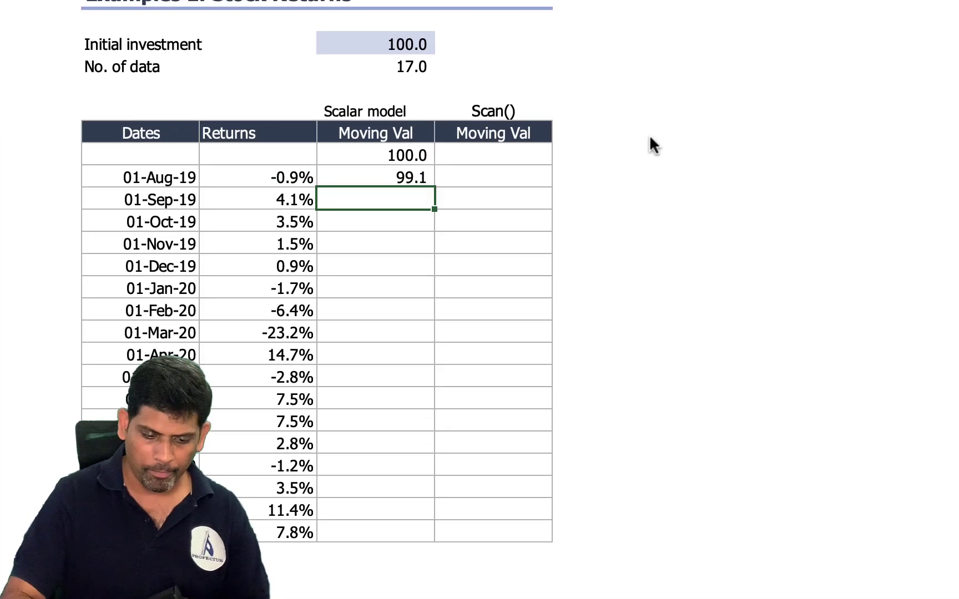
Step: Enter the formula =D10*(1+C11) in D11 for the September 2019 moving value
{"action": "type", "text": "="}
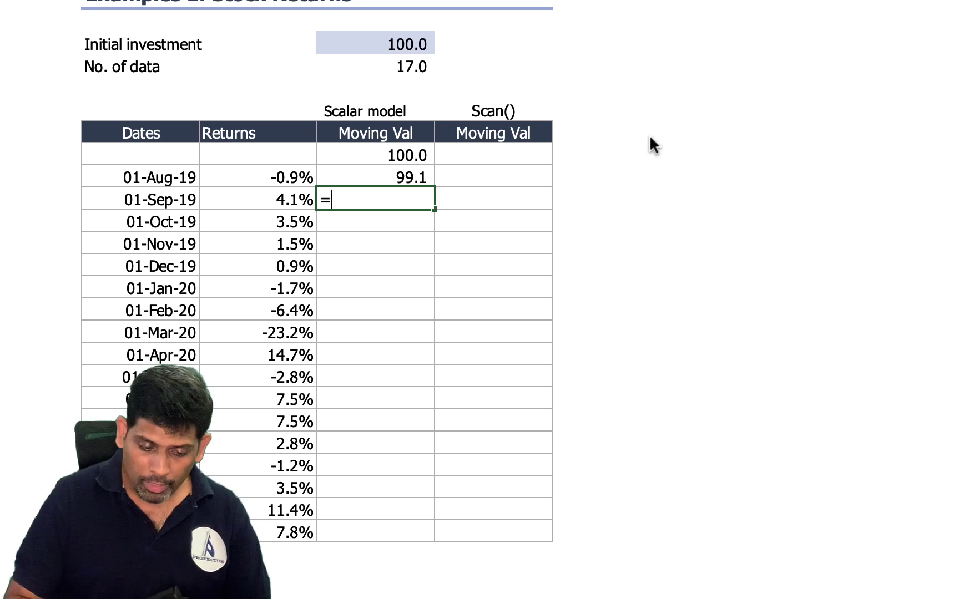
{"action": "key", "text": "Up"}
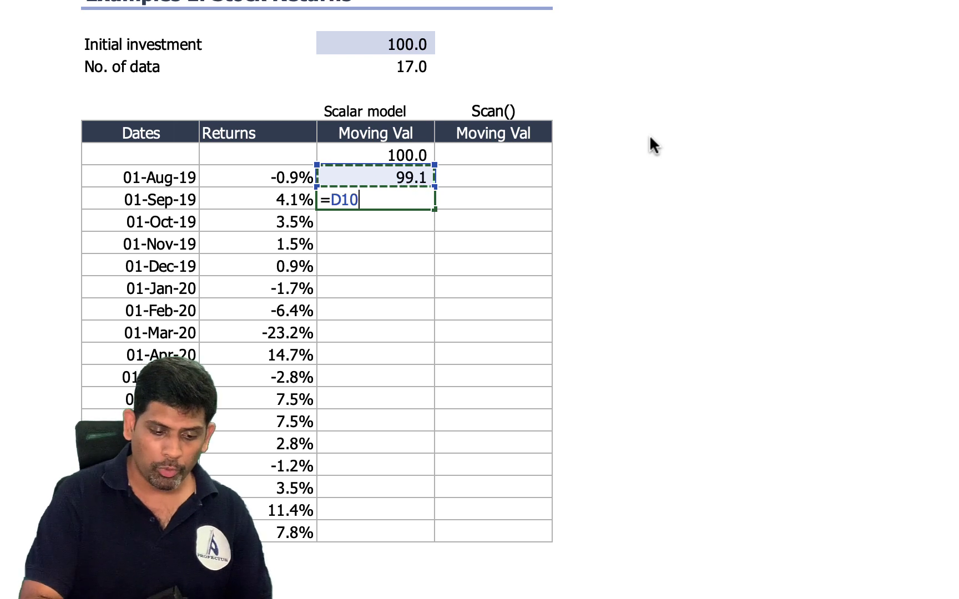
{"action": "type", "text": "*(1+"}
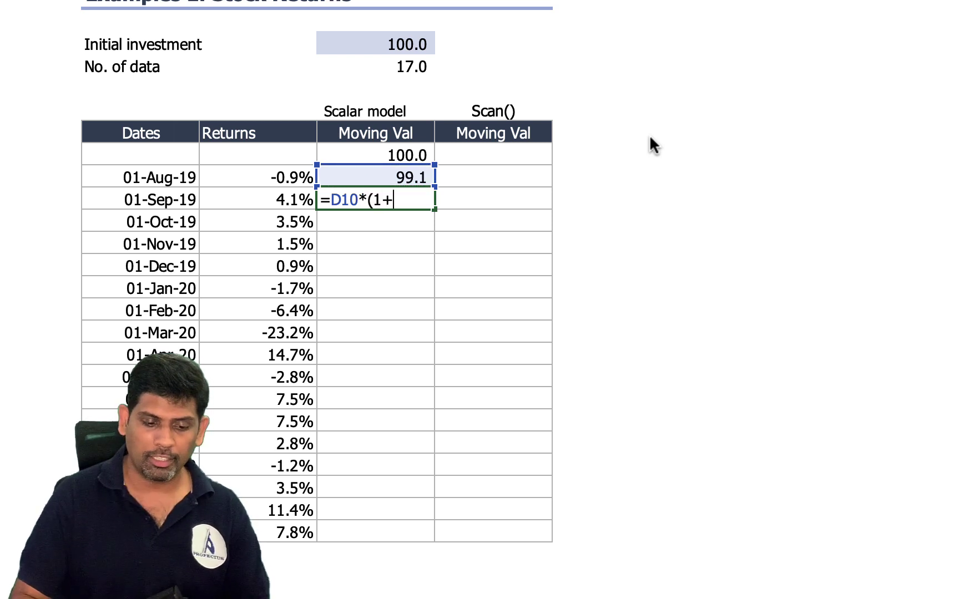
{"action": "key", "text": "Left"}
{"action": "type", "text": ")"}
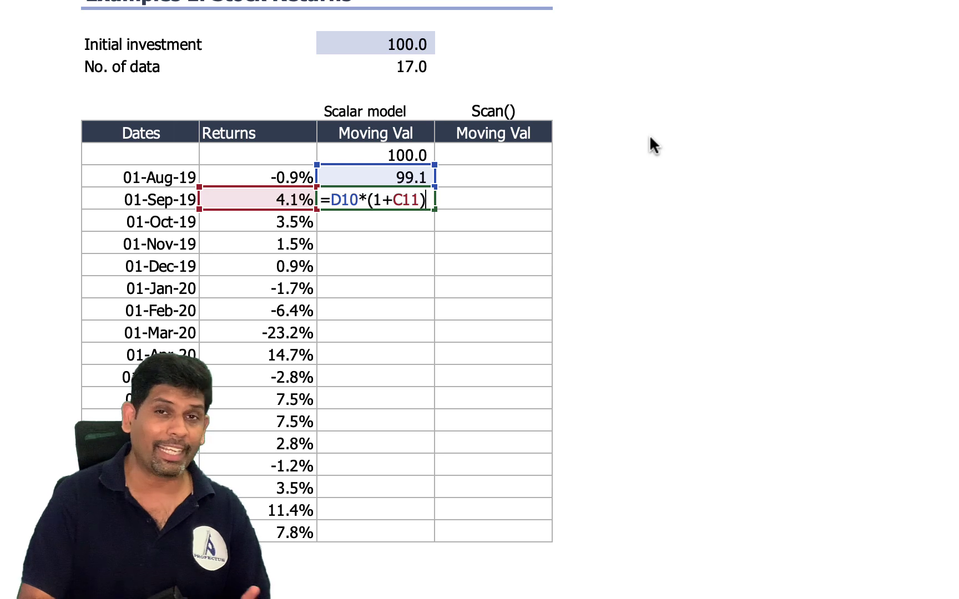
{"action": "key", "text": "Return"}
{"action": "key", "text": "Up"}
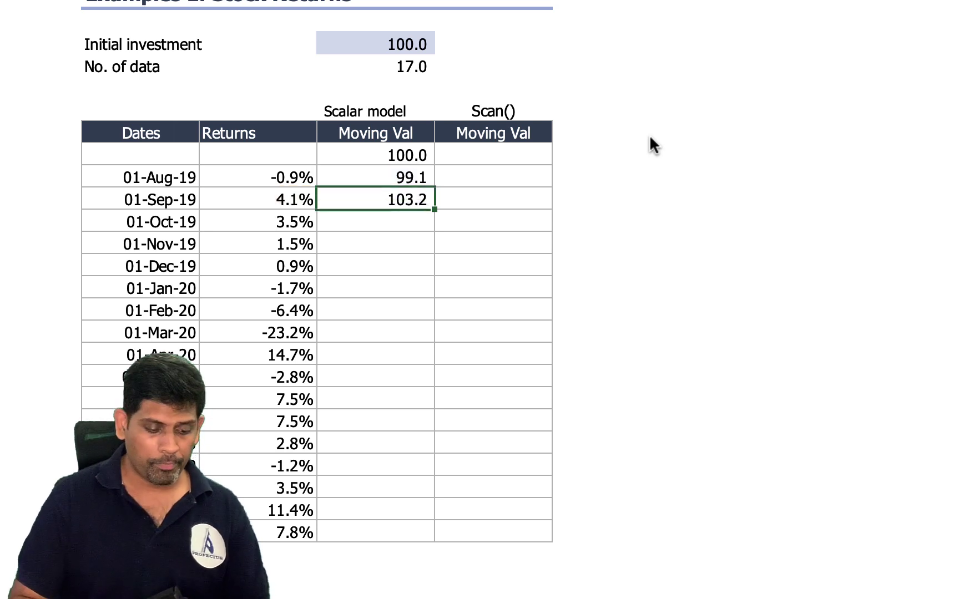
Step: Enter the formula =D11*(1+C12) in D12 and fill it down to the December 2020 row
{"action": "key", "text": "Down"}
{"action": "type", "text": "="}
{"action": "key", "text": "Up"}
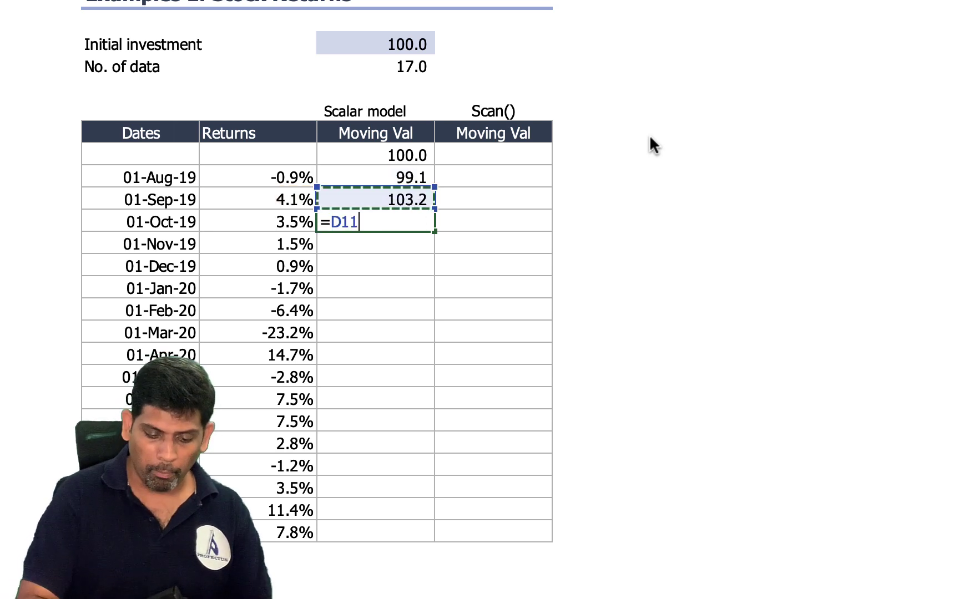
{"action": "type", "text": "*(1+"}
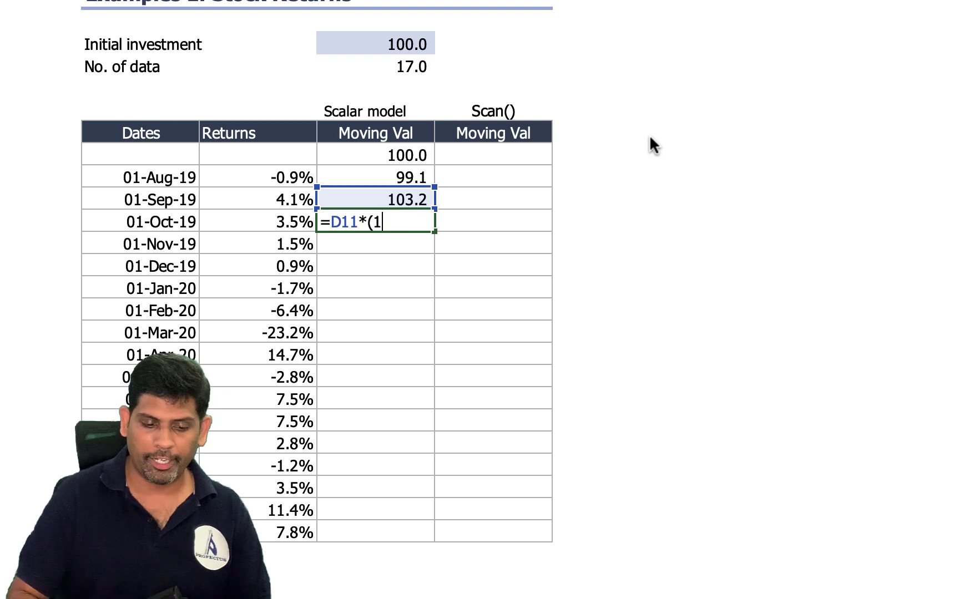
{"action": "key", "text": "Left"}
{"action": "type", "text": ")"}
{"action": "key", "text": "Return"}
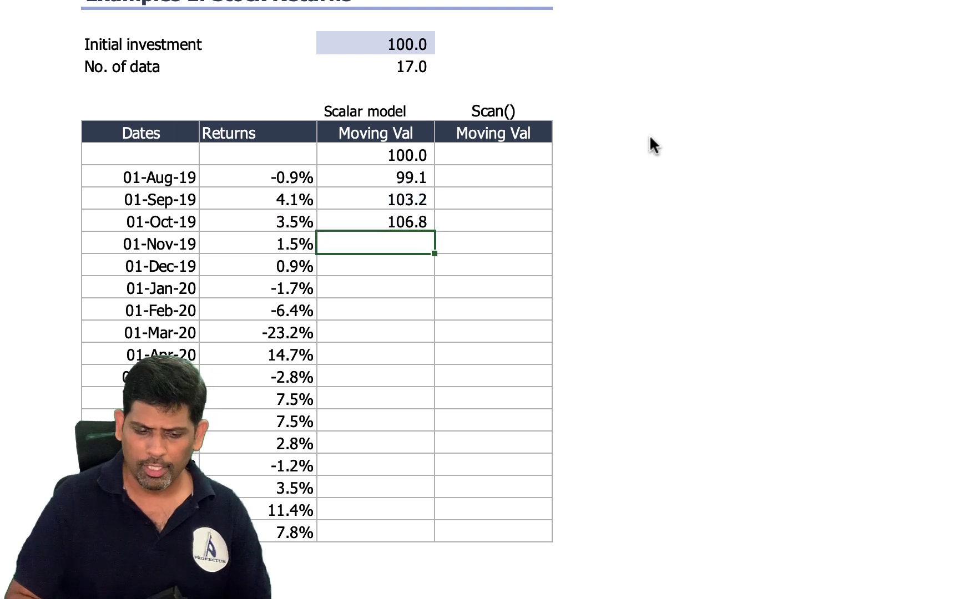
{"action": "key", "text": "Up"}
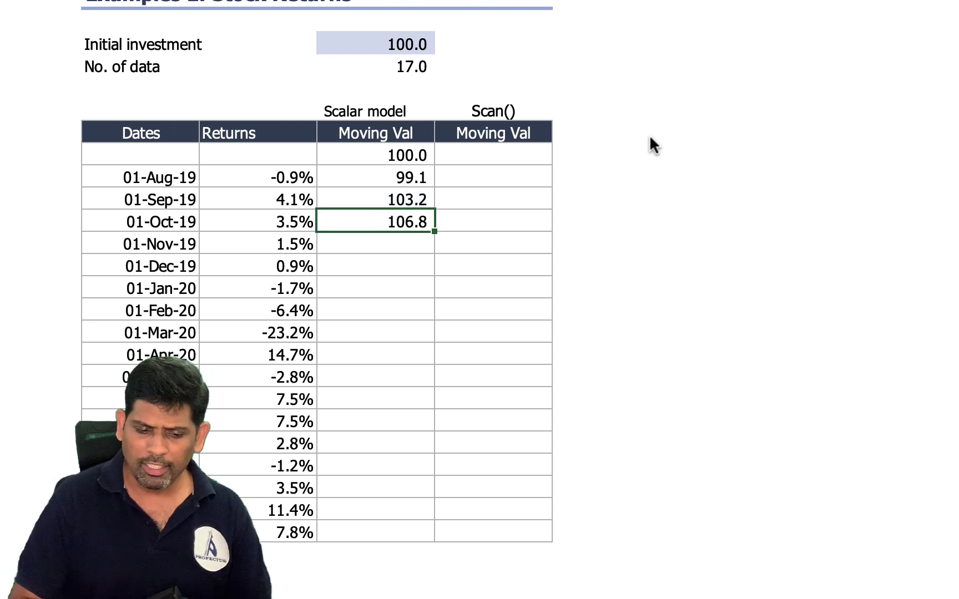
{"action": "double_click", "coordinate": [434, 232]}
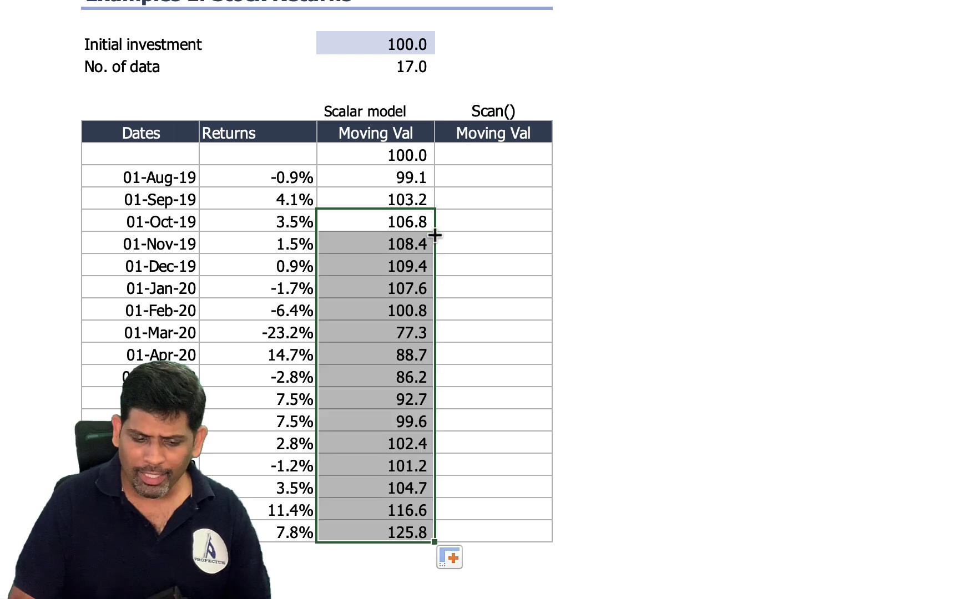
Step: Examine which cells the scalar model formulas in D15, D10 and D11 refer to
{"action": "left_click", "coordinate": [398, 291]}
{"action": "key", "text": "F2"}
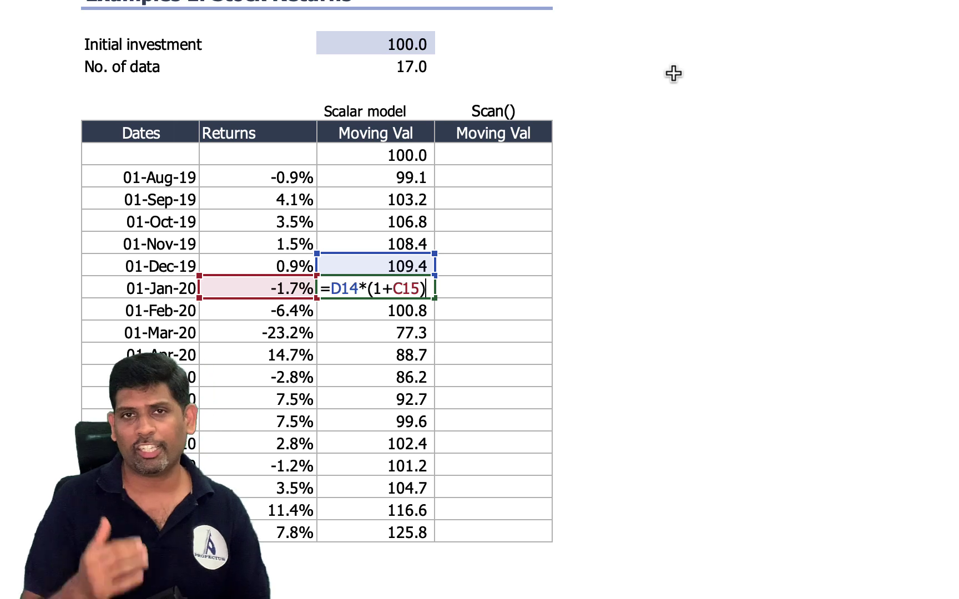
{"action": "key", "text": "Escape"}
{"action": "key", "text": "Up"}
{"action": "key", "text": "Up"}
{"action": "key", "text": "Up"}
{"action": "key", "text": "Up"}
{"action": "key", "text": "Up"}
{"action": "key", "text": "Up"}
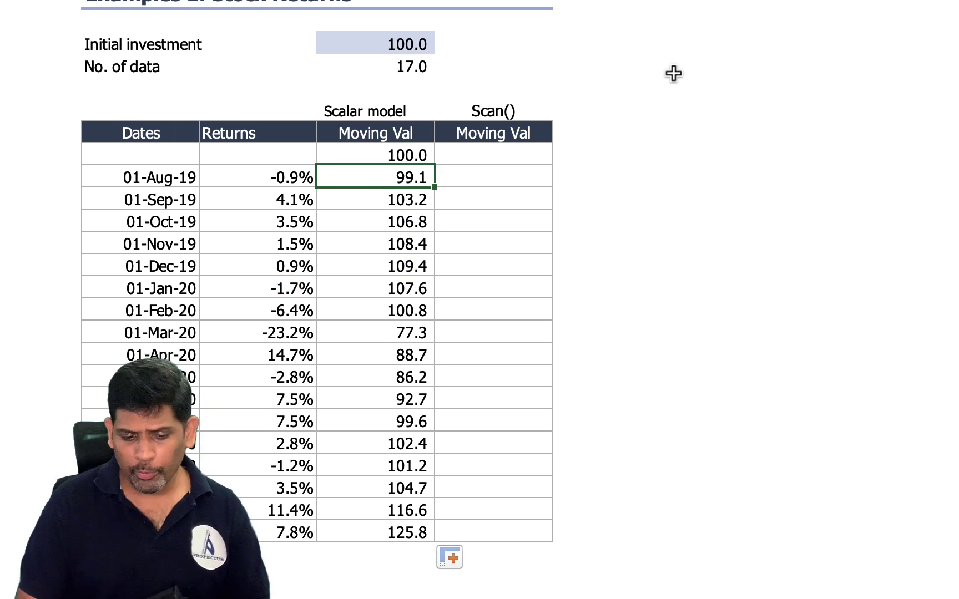
{"action": "key", "text": "F2"}
{"action": "key", "text": "Escape"}
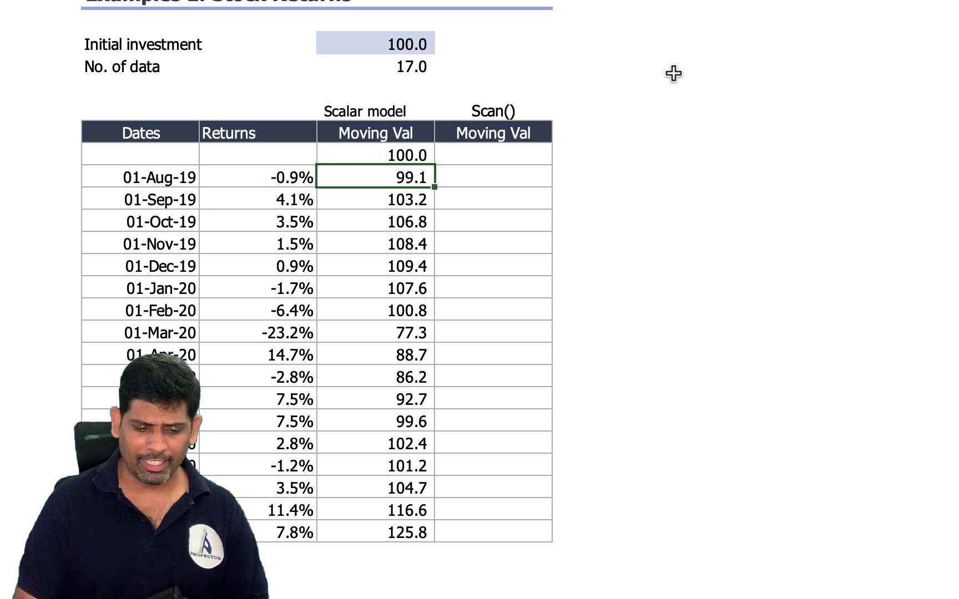
{"action": "key", "text": "Down"}
{"action": "key", "text": "F2"}
{"action": "key", "text": "Escape"}
{"action": "key", "text": "Up"}
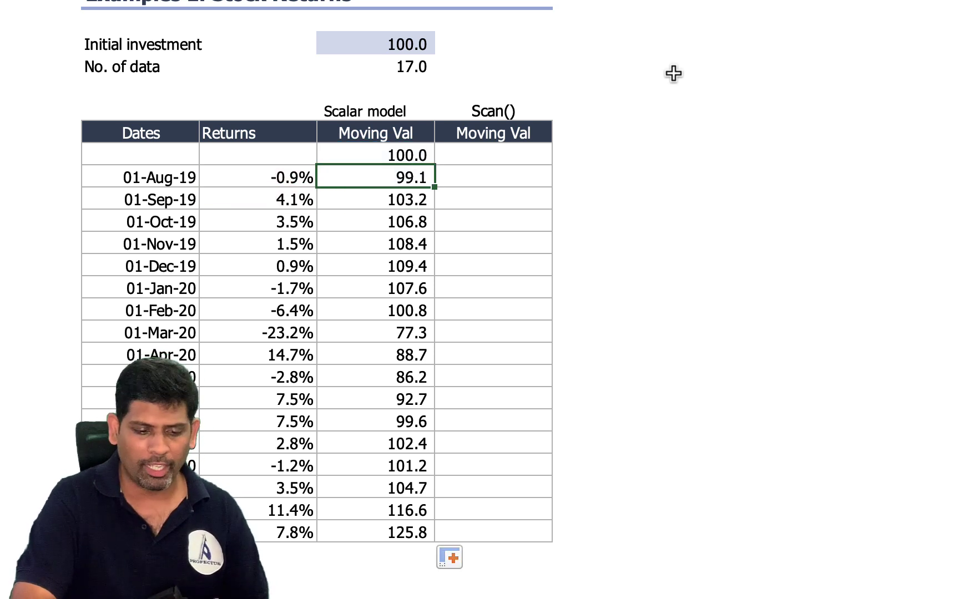
Step: Select all scalar model moving values from August 2019 to December 2020, D10:D26
{"action": "key", "text": "shift+Down"}
{"action": "key", "text": "shift+Down"}
{"action": "key", "text": "shift+Down"}
{"action": "key", "text": "shift+Down"}
{"action": "key", "text": "shift+Down"}
{"action": "key", "text": "shift+Down"}
{"action": "key", "text": "shift+Down"}
{"action": "key", "text": "shift+Down"}
{"action": "key", "text": "shift+Down"}
{"action": "key", "text": "shift+Down"}
{"action": "key", "text": "shift+Down"}
{"action": "key", "text": "shift+Down"}
{"action": "key", "text": "shift+Down"}
{"action": "key", "text": "shift+Down"}
{"action": "key", "text": "shift+Down"}
{"action": "key", "text": "shift+Down"}
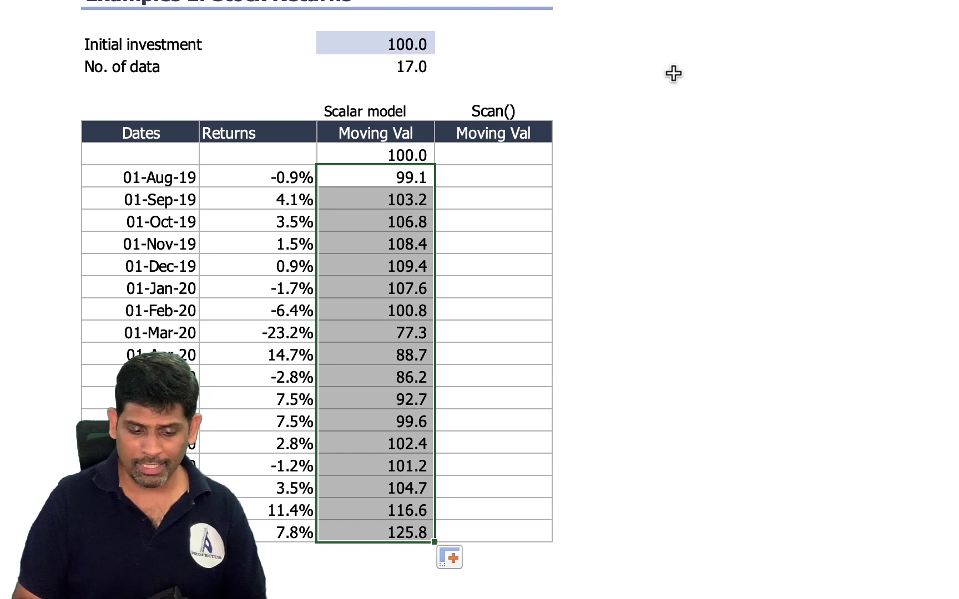
Step: Start a SCAN formula in E10 with D4 as the initial value and the spilled returns C10# as the array
{"action": "key", "text": "Right"}
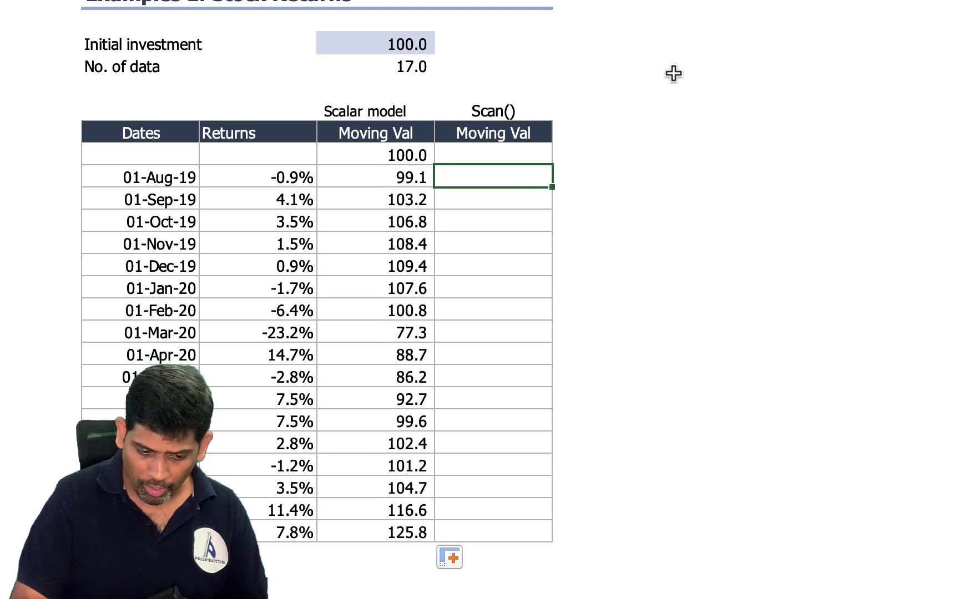
{"action": "type", "text": "=Sc"}
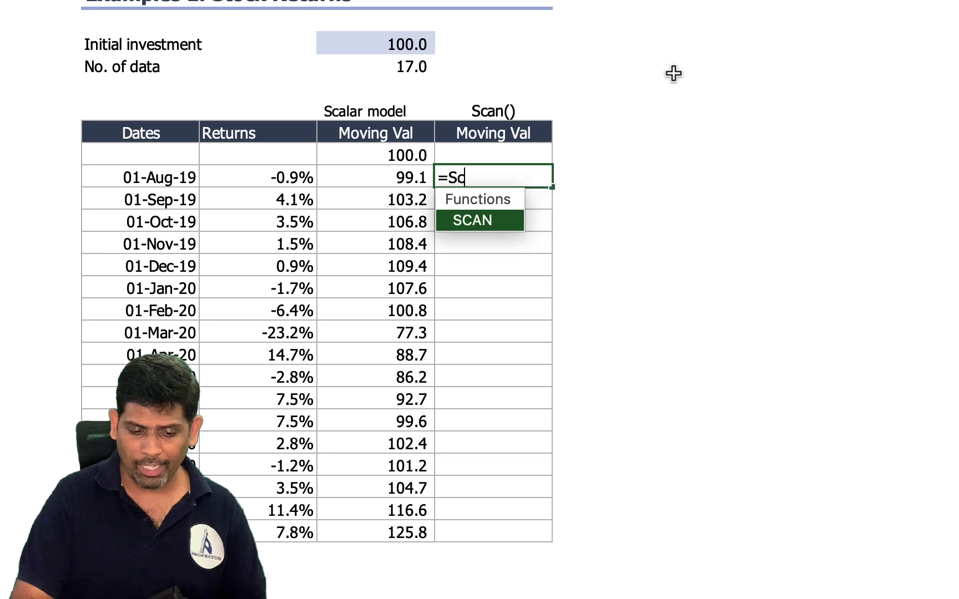
{"action": "key", "text": "Tab"}
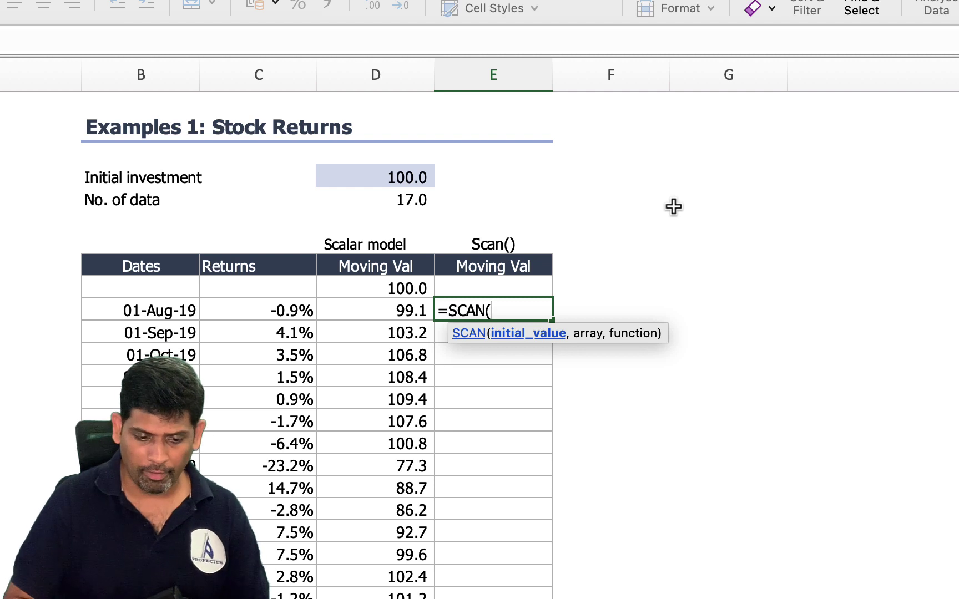
{"action": "left_click", "coordinate": [396, 177]}
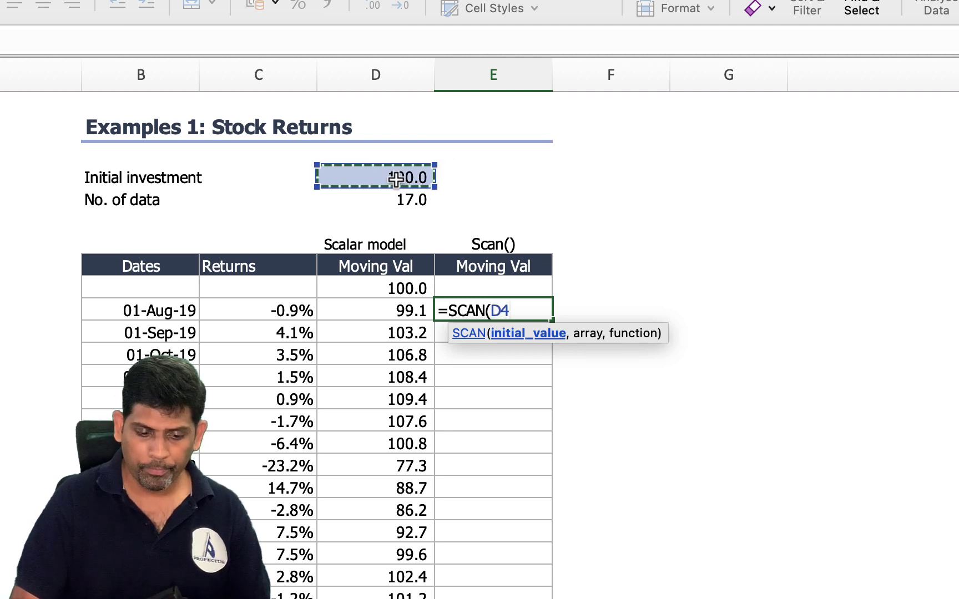
{"action": "type", "text": ","}
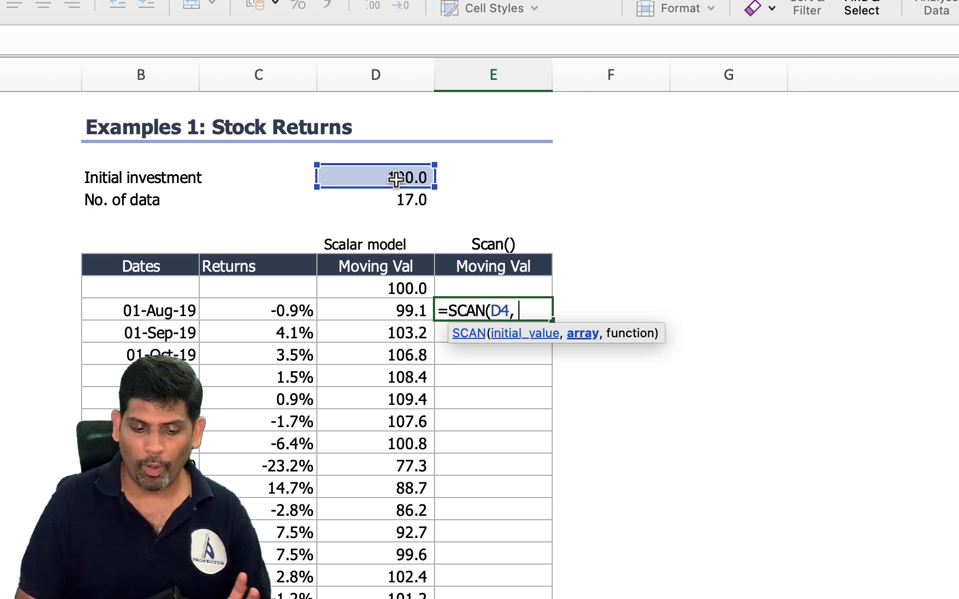
{"action": "type", "text": " C10"}
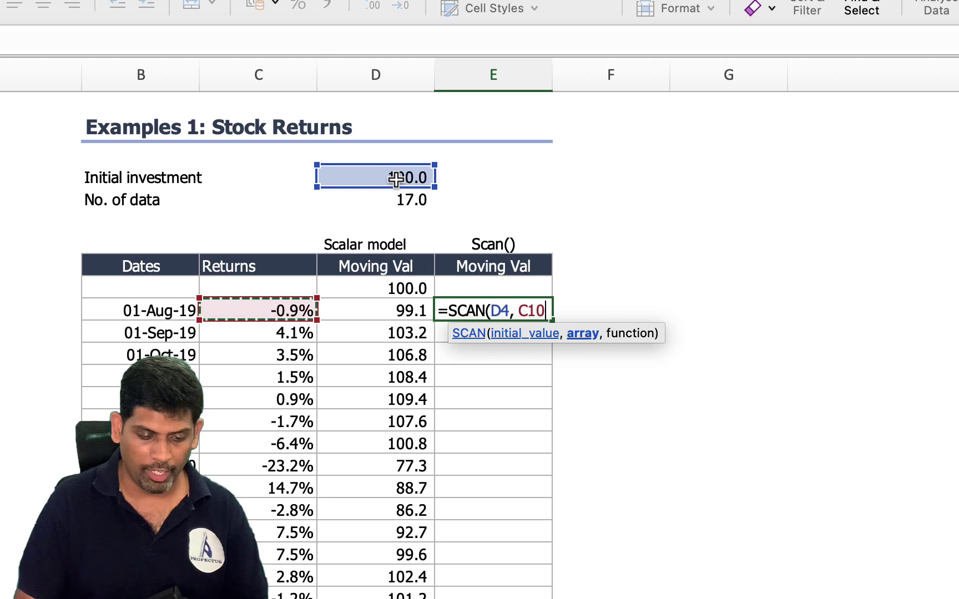
{"action": "type", "text": "#"}
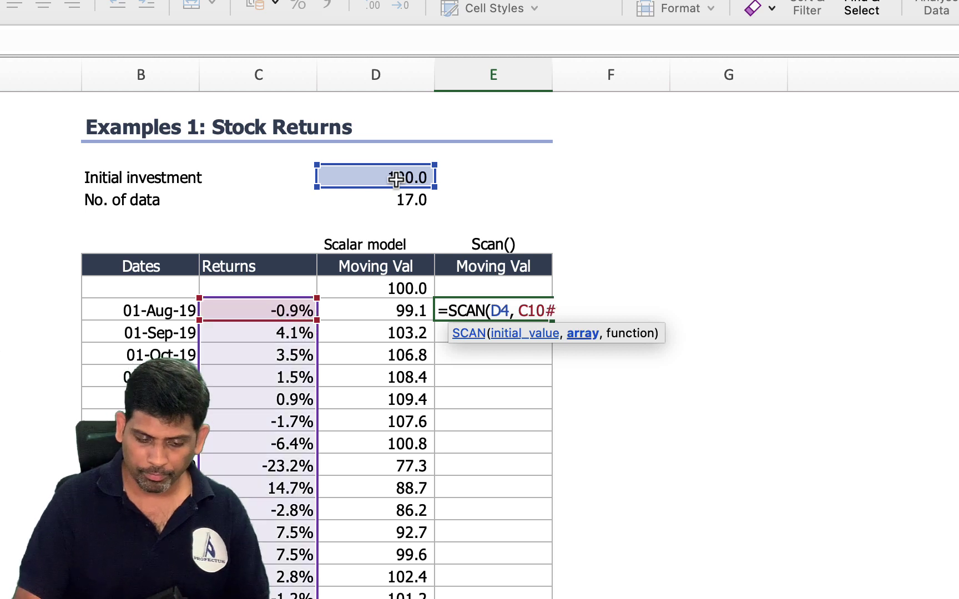
{"action": "type", "text": ","}
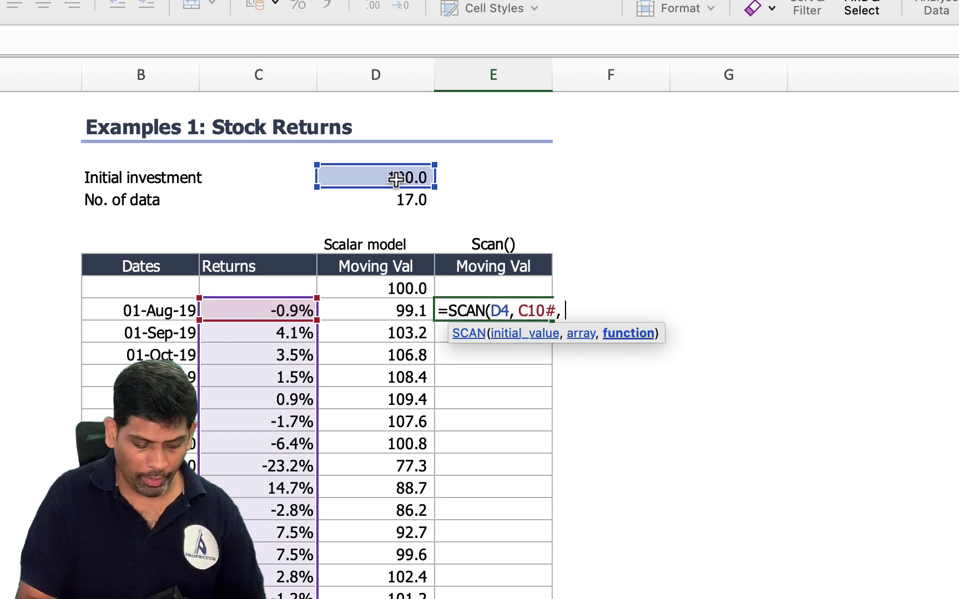
Step: Complete the SCAN formula in E10 with LAMBDA(a, b, a*(1+b)) as its function, placing the LAMBDA on its own line
{"action": "key", "text": "alt+Return"}
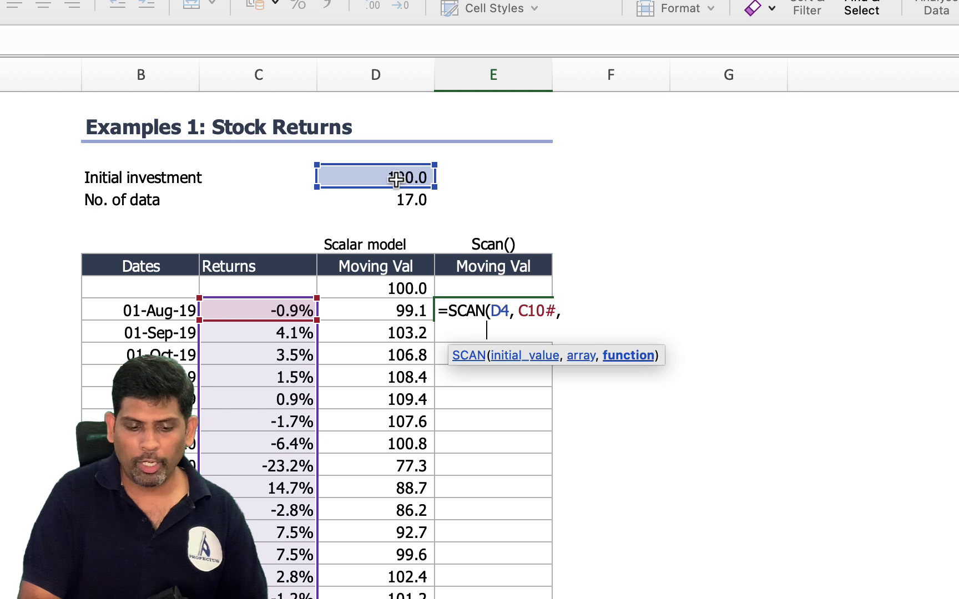
{"action": "type", "text": "LAMBDA("}
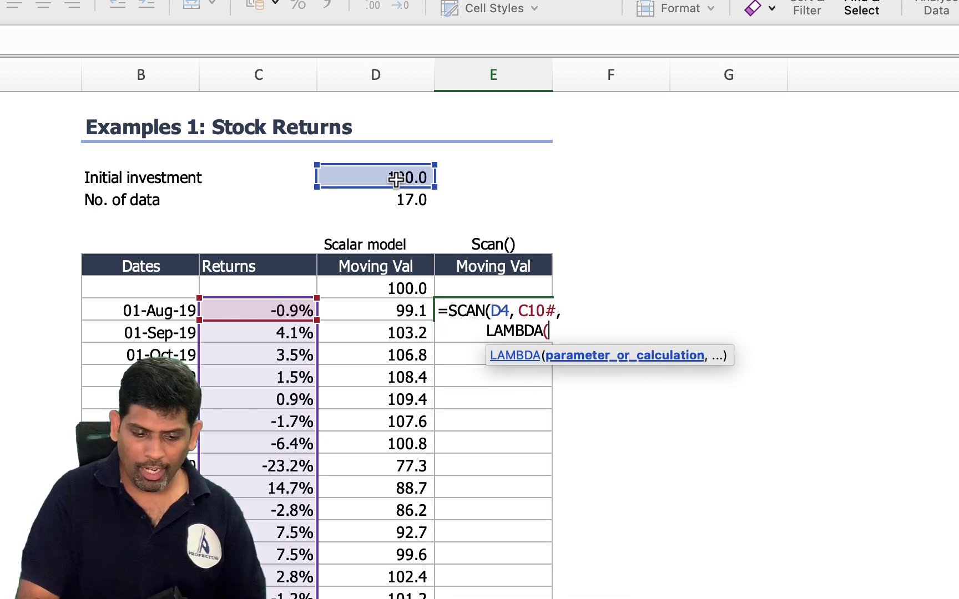
{"action": "type", "text": "a, b,"}
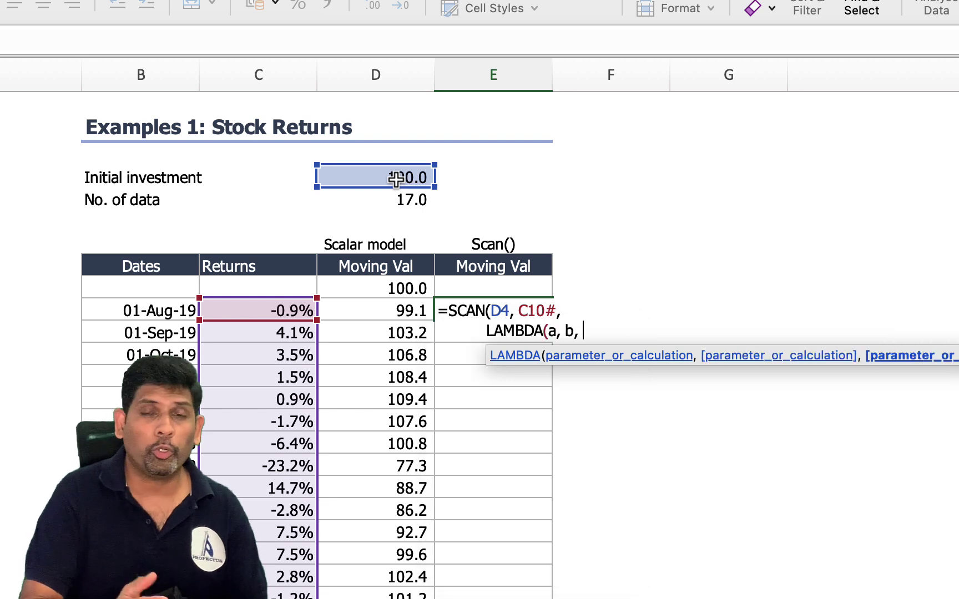
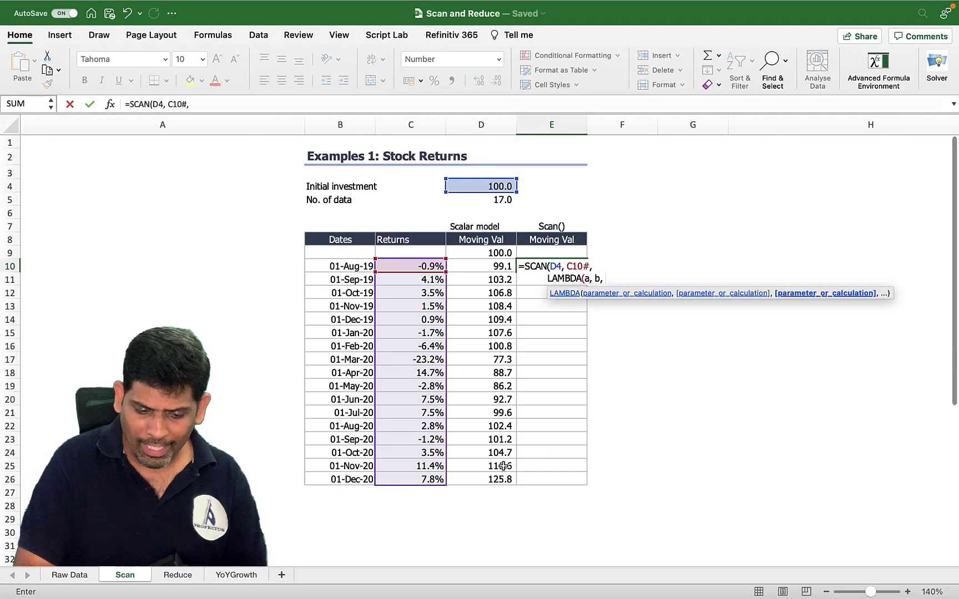
{"action": "type", "text": "a"}
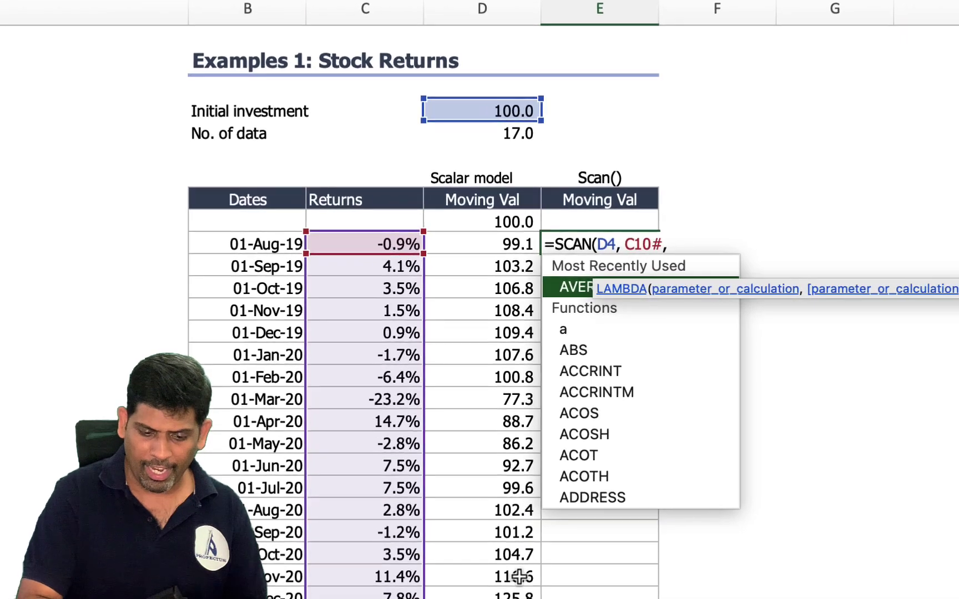
{"action": "type", "text": "*"}
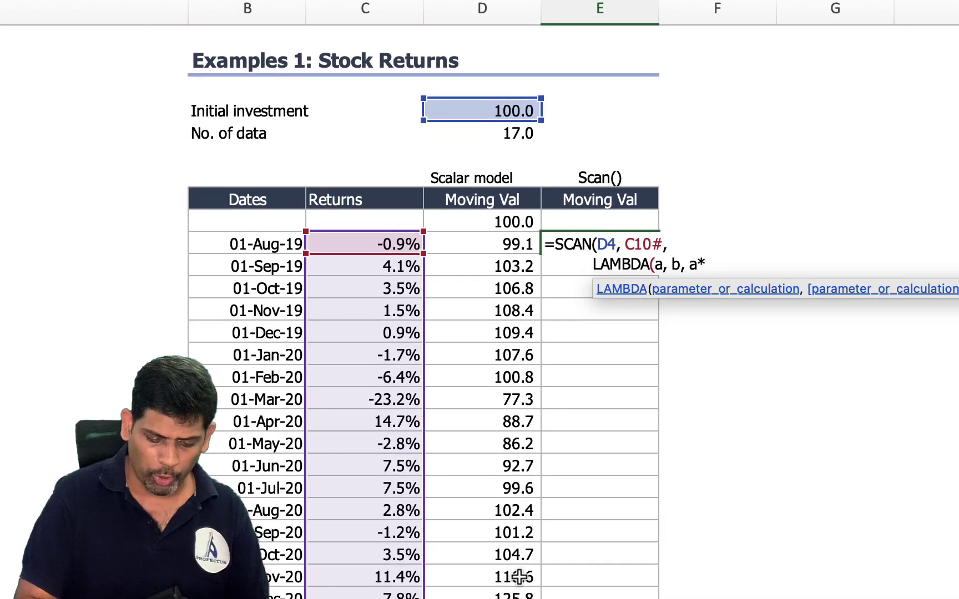
{"action": "type", "text": "(1"}
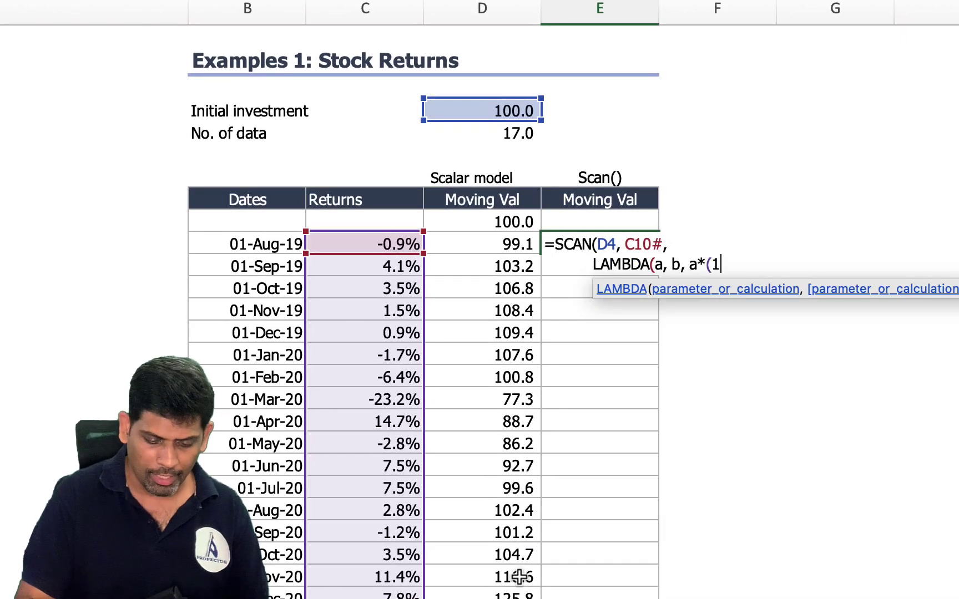
{"action": "type", "text": "+b))"}
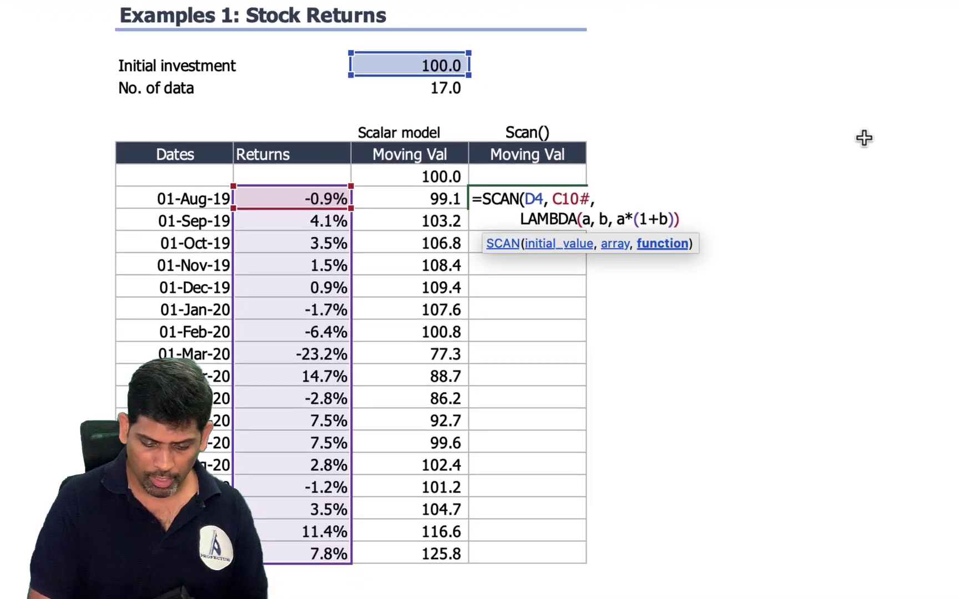
{"action": "key", "text": "alt+Return"}
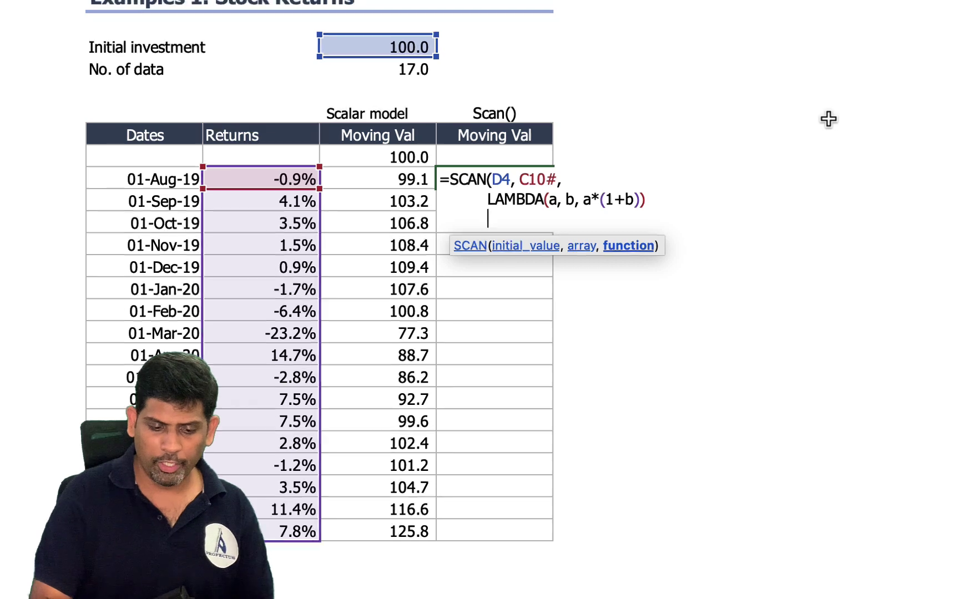
{"action": "key", "text": "Return"}
{"action": "key", "text": "Up"}
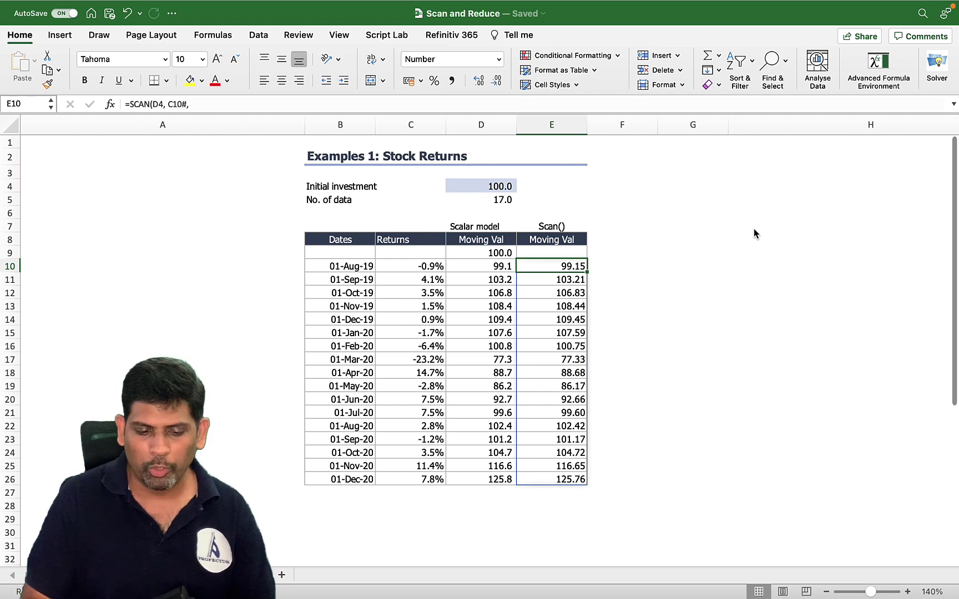
Step: On the Raw Data sheet, copy the January 2021 to January 2022 dates and prices, I5:J17, into the price table starting at B22
{"action": "key", "text": "Left"}
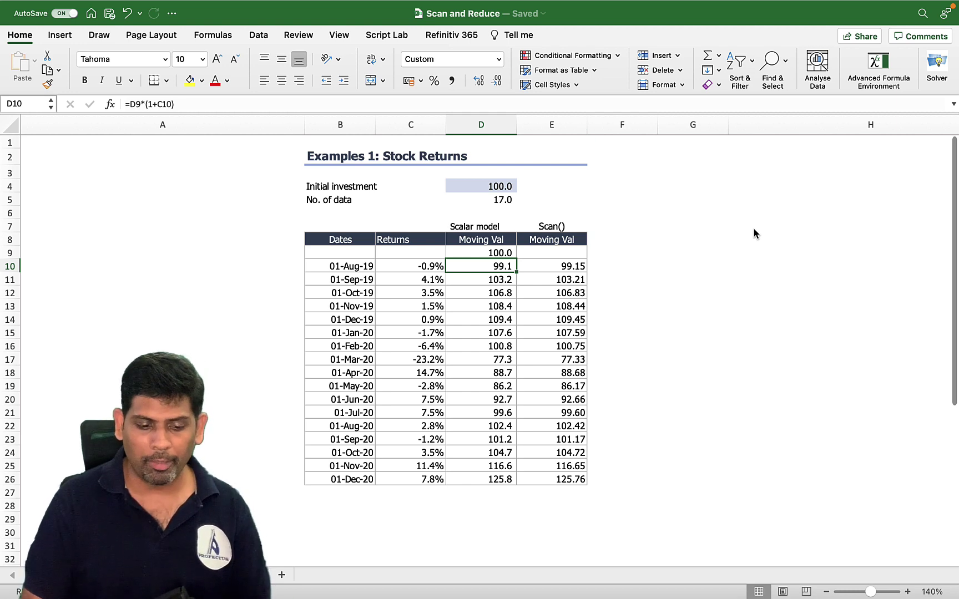
{"action": "key", "text": "Left"}
{"action": "key", "text": "Left"}
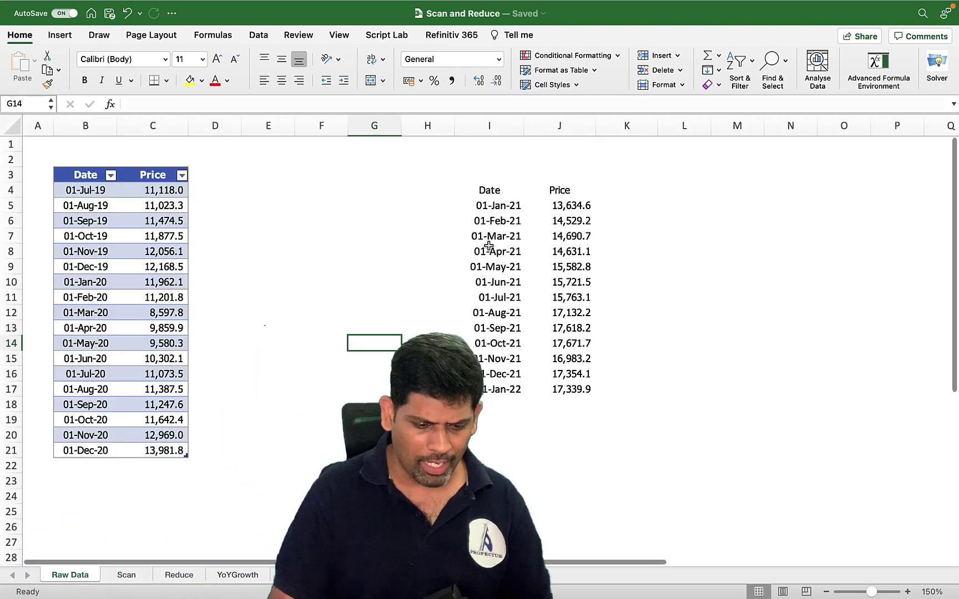
{"action": "left_click_drag", "start_coordinate": [495, 210], "coordinate": [555, 387]}
{"action": "key", "text": "super+c"}
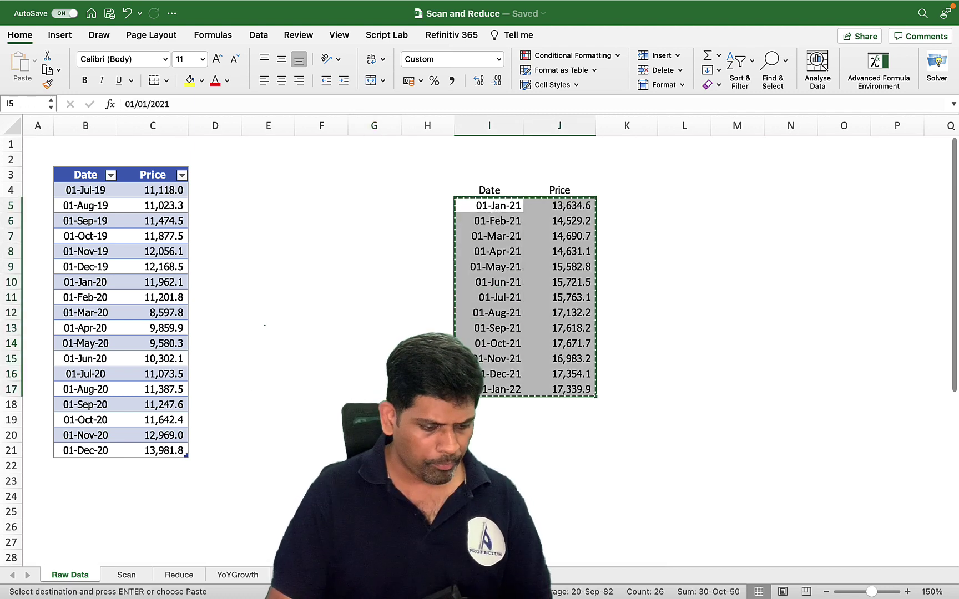
{"action": "left_click", "coordinate": [81, 460]}
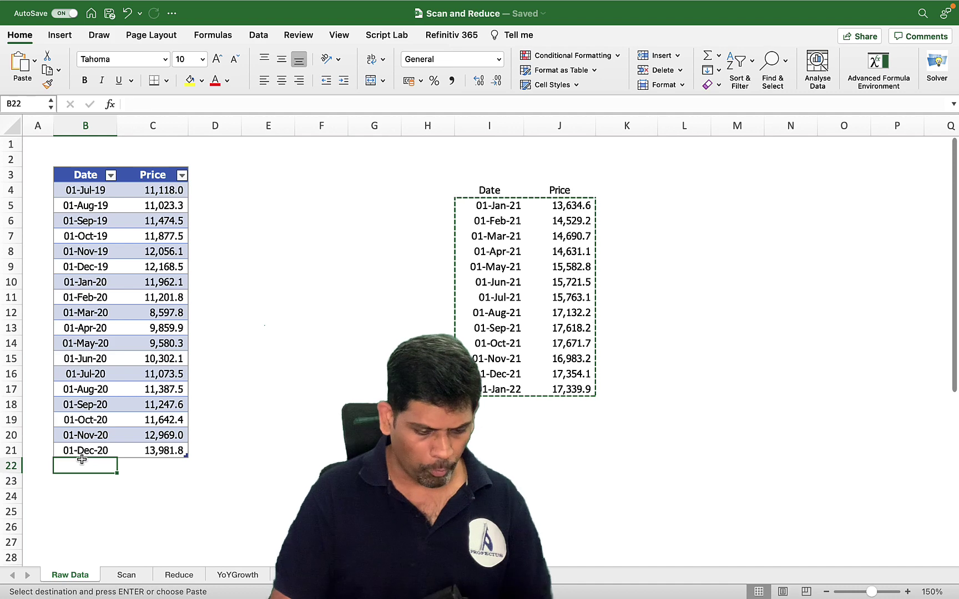
{"action": "key", "text": "super+v"}
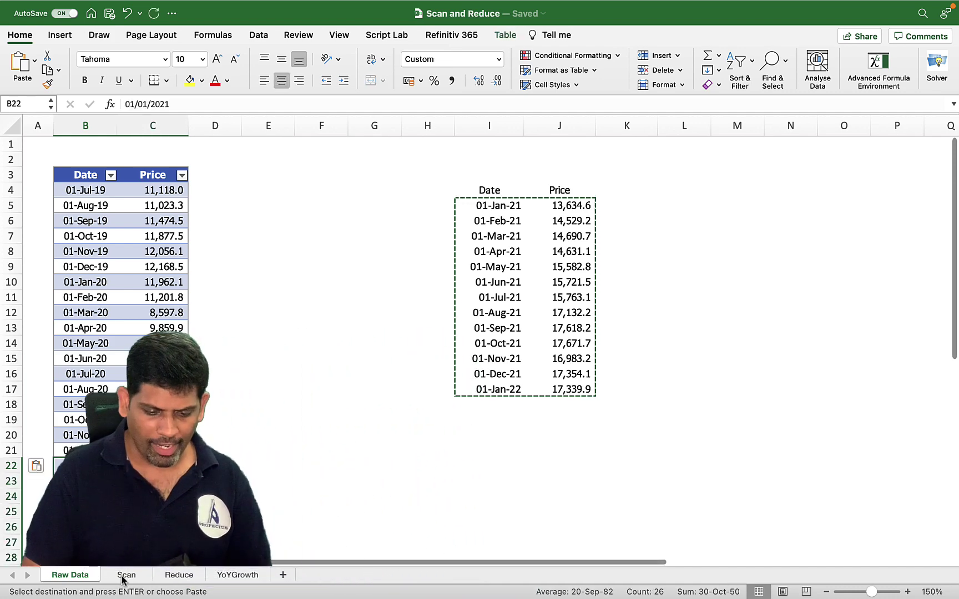
Step: On the Scan sheet, examine how far the dates, returns, scalar model and SCAN moving values extend for the added months
{"action": "left_click", "coordinate": [126, 575]}
{"action": "left_click", "coordinate": [348, 468]}
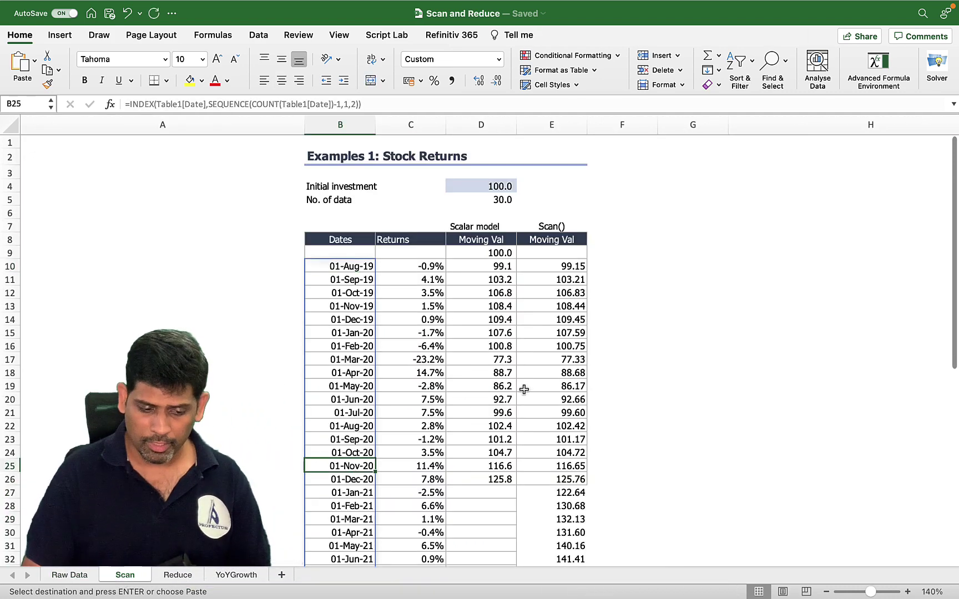
{"action": "scroll", "coordinate": [524, 390], "scroll_direction": "down", "scroll_amount": 5}
{"action": "scroll", "coordinate": [523, 389], "scroll_direction": "down", "scroll_amount": 5}
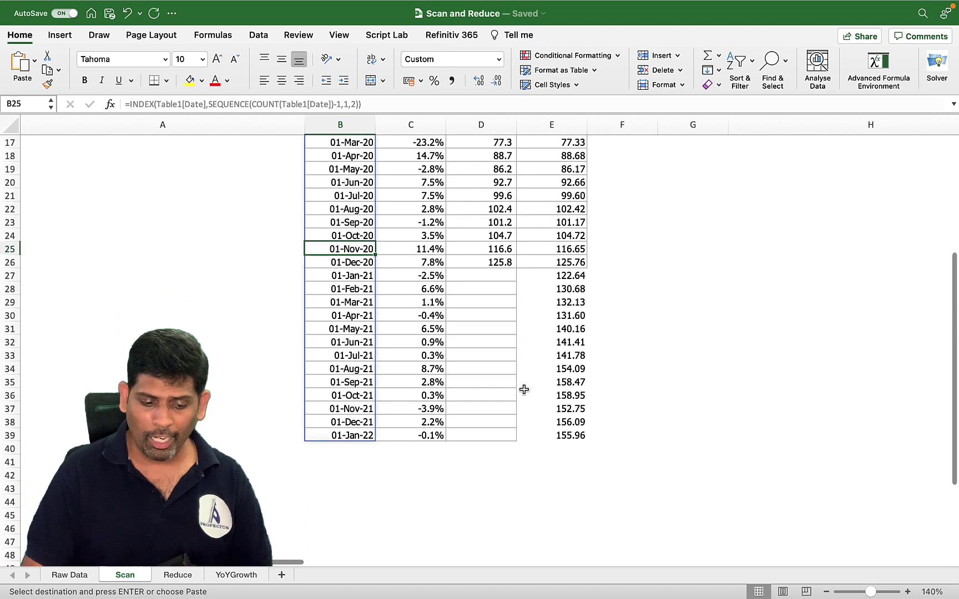
{"action": "left_click", "coordinate": [427, 435]}
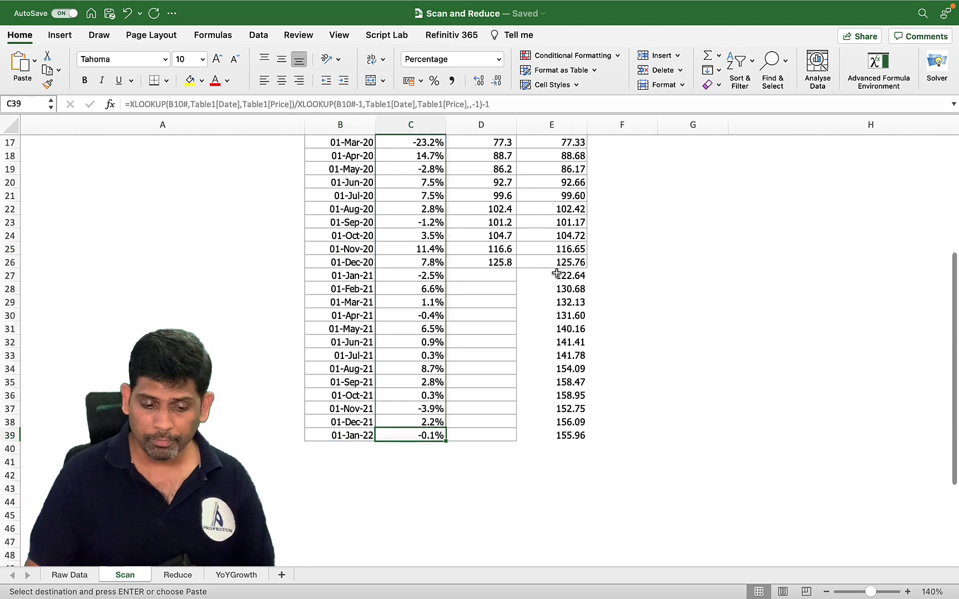
{"action": "left_click", "coordinate": [505, 249]}
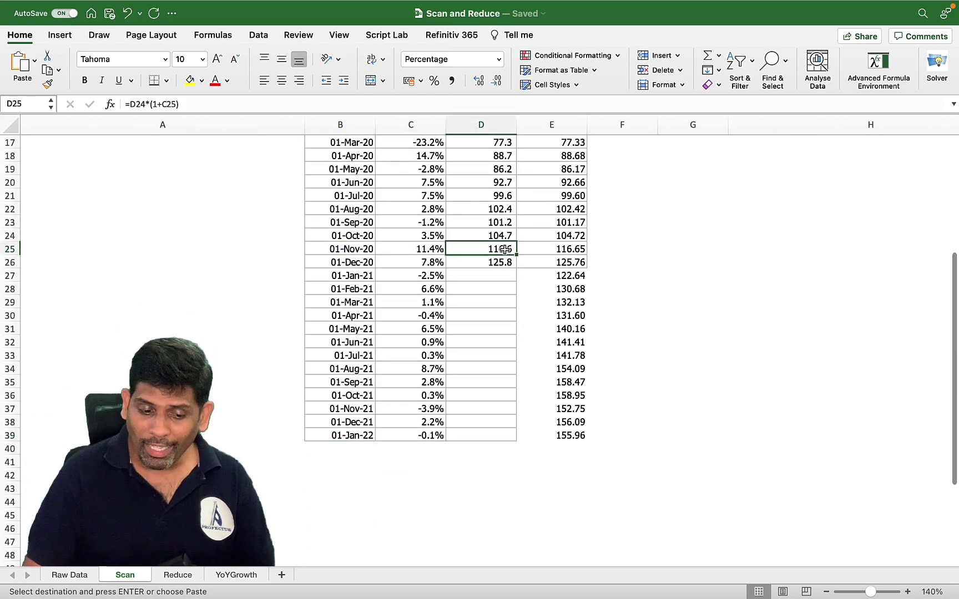
{"action": "scroll", "coordinate": [505, 249], "scroll_direction": "up", "scroll_amount": 6}
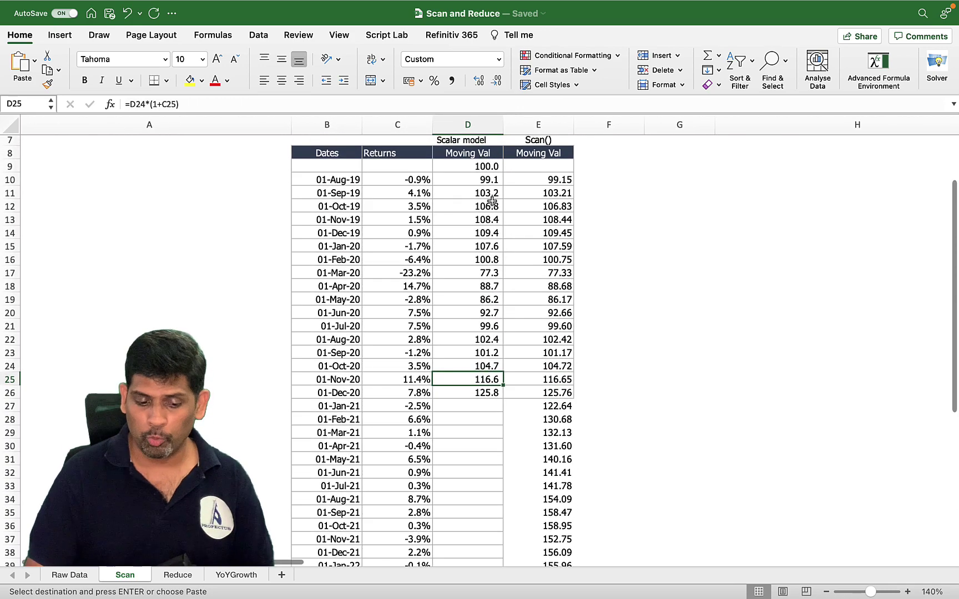
{"action": "scroll", "coordinate": [482, 404], "scroll_direction": "down", "scroll_amount": 5}
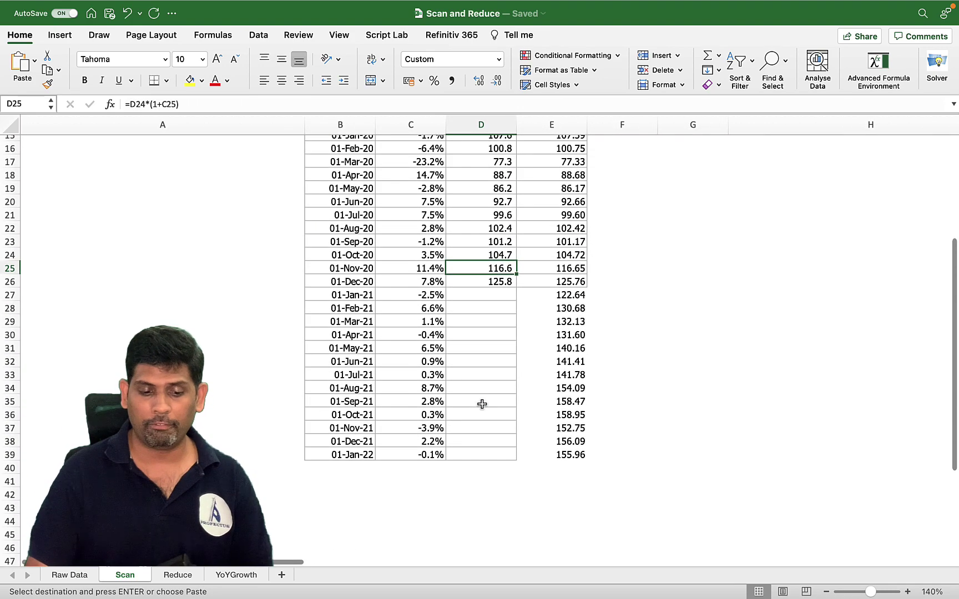
{"action": "left_click", "coordinate": [498, 284]}
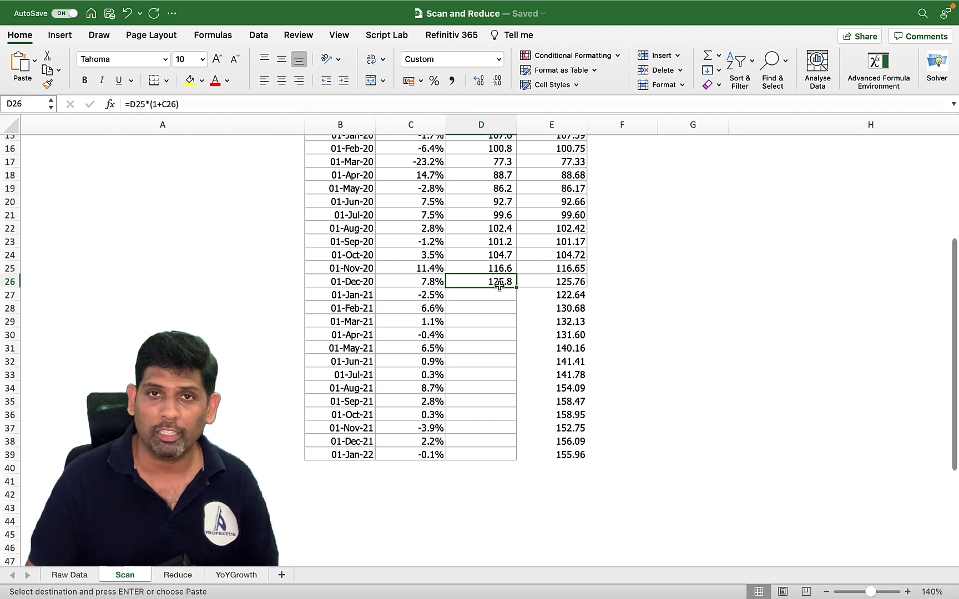
{"action": "left_click", "coordinate": [559, 294]}
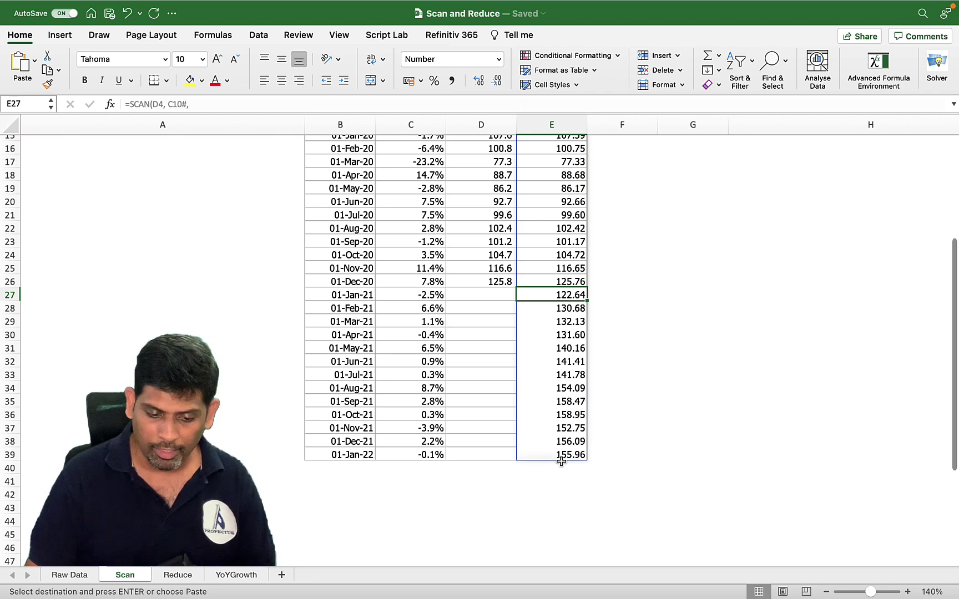
{"action": "scroll", "coordinate": [561, 462], "scroll_direction": "up", "scroll_amount": 10}
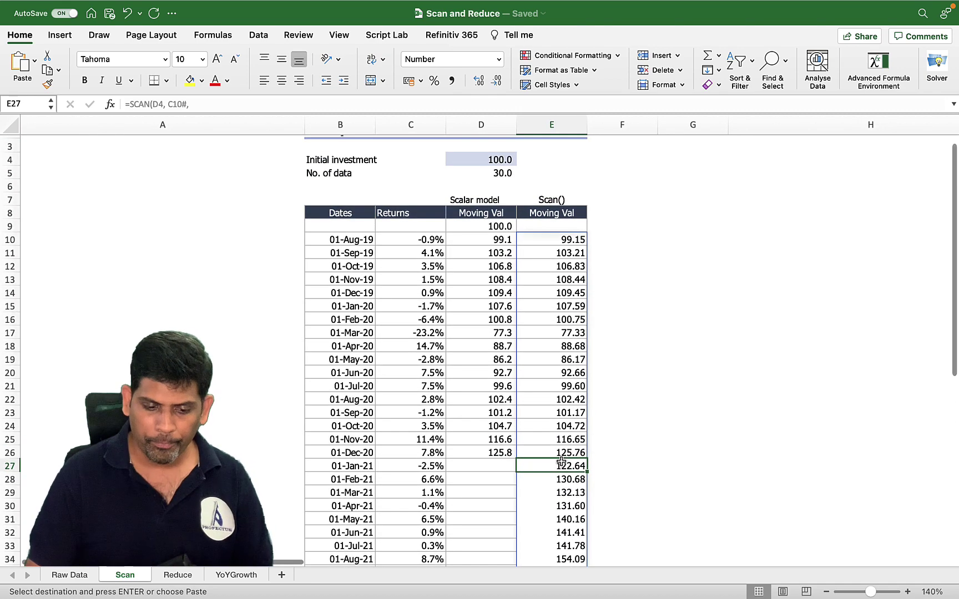
Step: Examine the references and LAMBDA calculation of the SCAN formula in E10
{"action": "left_click", "coordinate": [555, 273]}
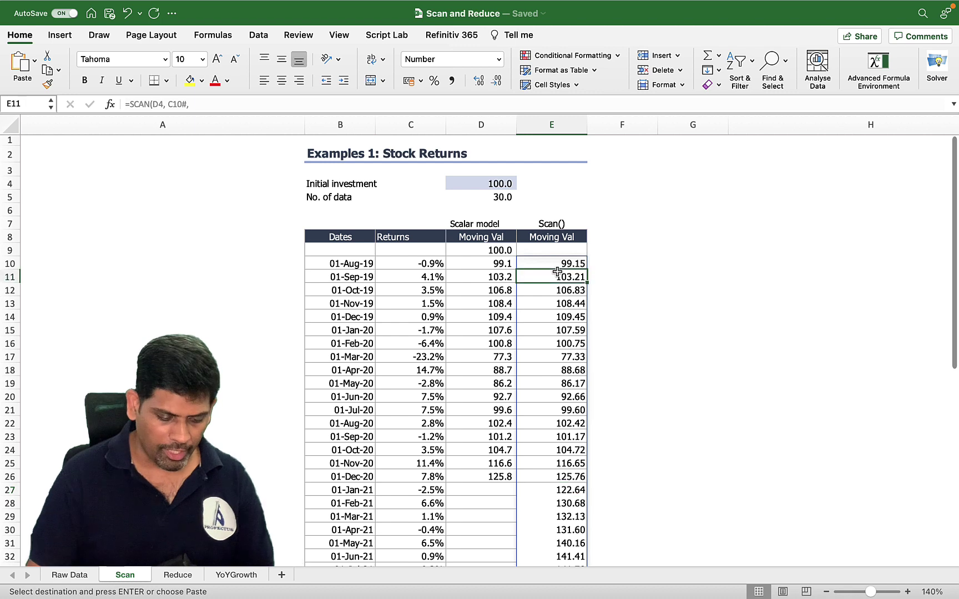
{"action": "key", "text": "Up"}
{"action": "key", "text": "F2"}
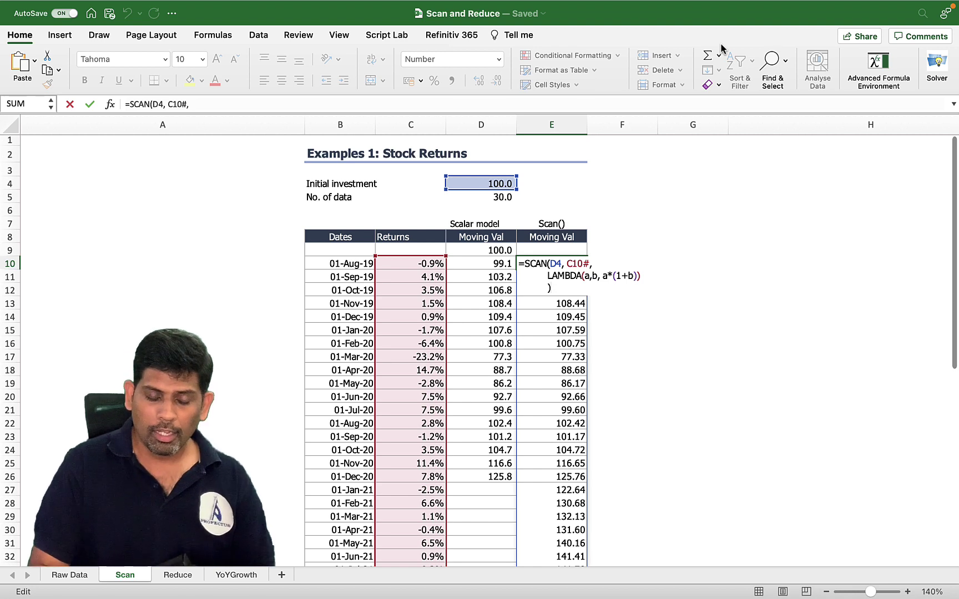
{"action": "key", "text": "ctrl+Return"}
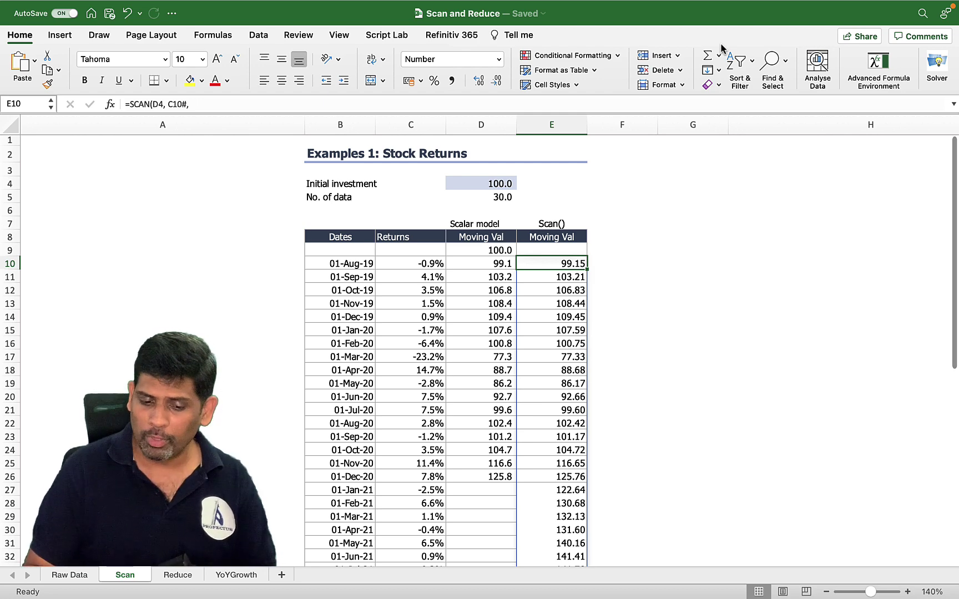
Step: Go to the bank overdraft example and examine its inputs, cash flows and overdraft schedules for 2022 to 2027
{"action": "key", "text": "Right"}
{"action": "key", "text": "Right"}
{"action": "key", "text": "Right"}
{"action": "key", "text": "Right"}
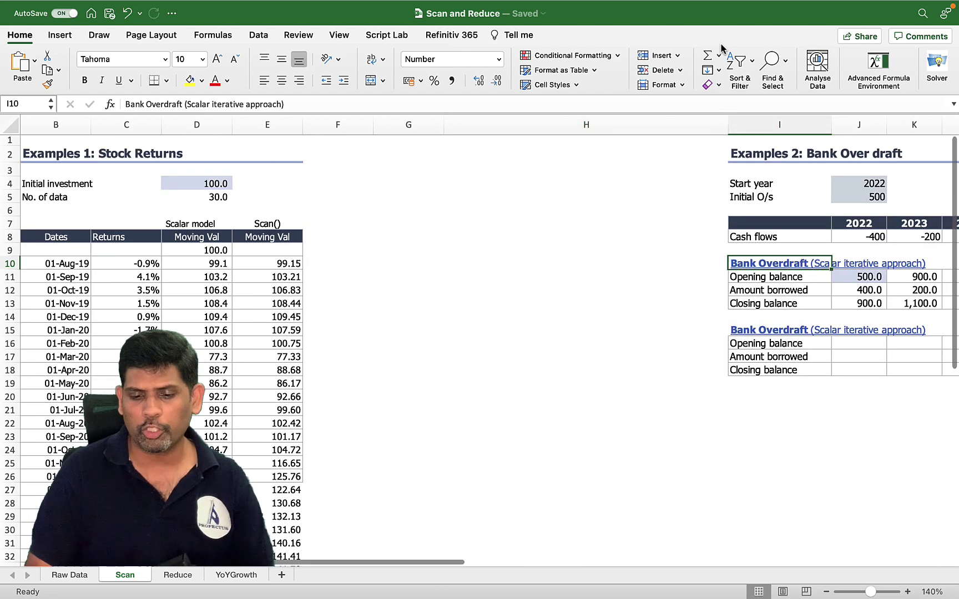
{"action": "key", "text": "Right"}
{"action": "key", "text": "Right"}
{"action": "key", "text": "Right"}
{"action": "key", "text": "Right"}
{"action": "key", "text": "Right"}
{"action": "key", "text": "Right"}
{"action": "key", "text": "Right"}
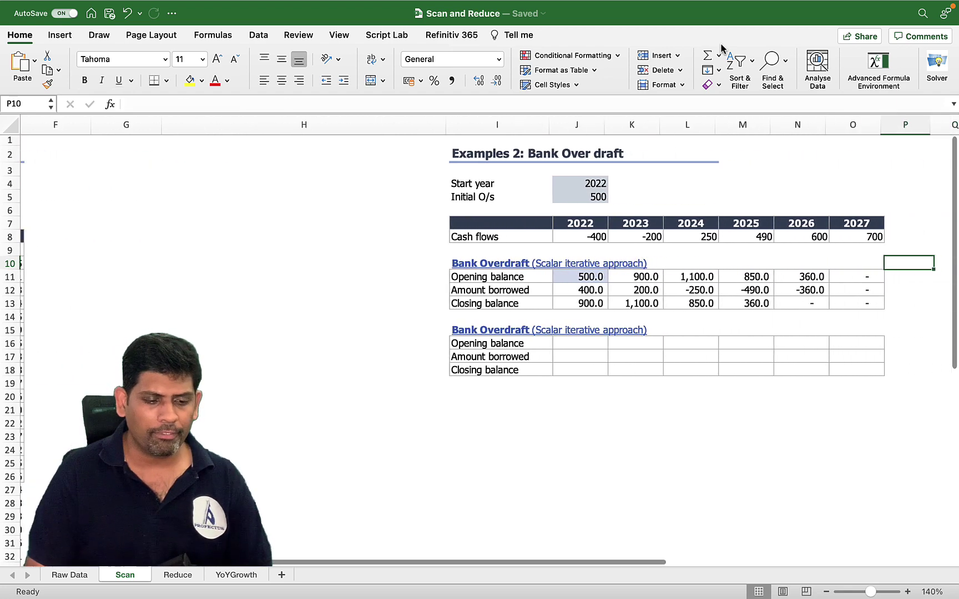
{"action": "key", "text": "Right"}
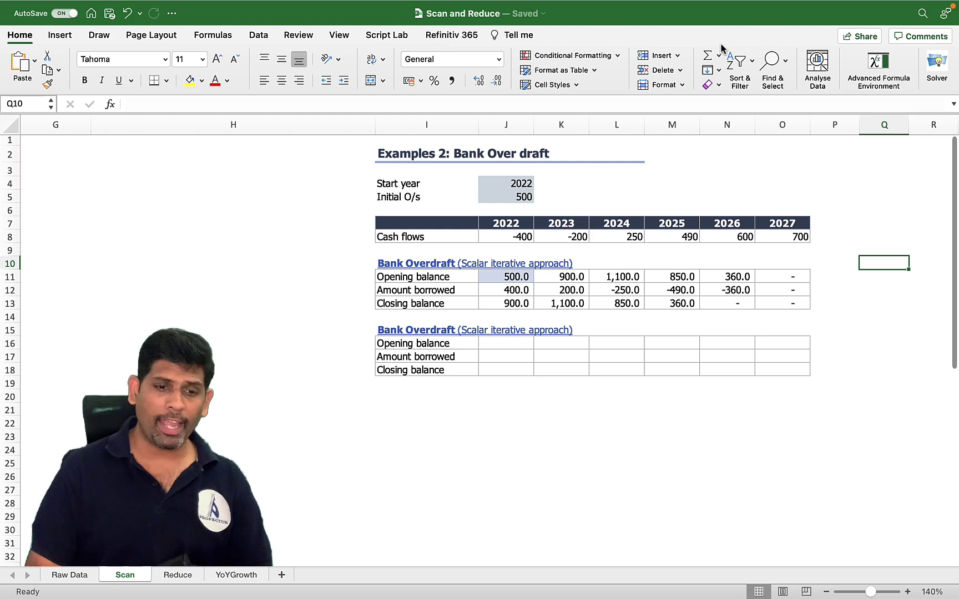
{"action": "key", "text": "Left"}
{"action": "key", "text": "Left"}
{"action": "key", "text": "Left"}
{"action": "key", "text": "Left"}
{"action": "key", "text": "Left"}
{"action": "key", "text": "Left"}
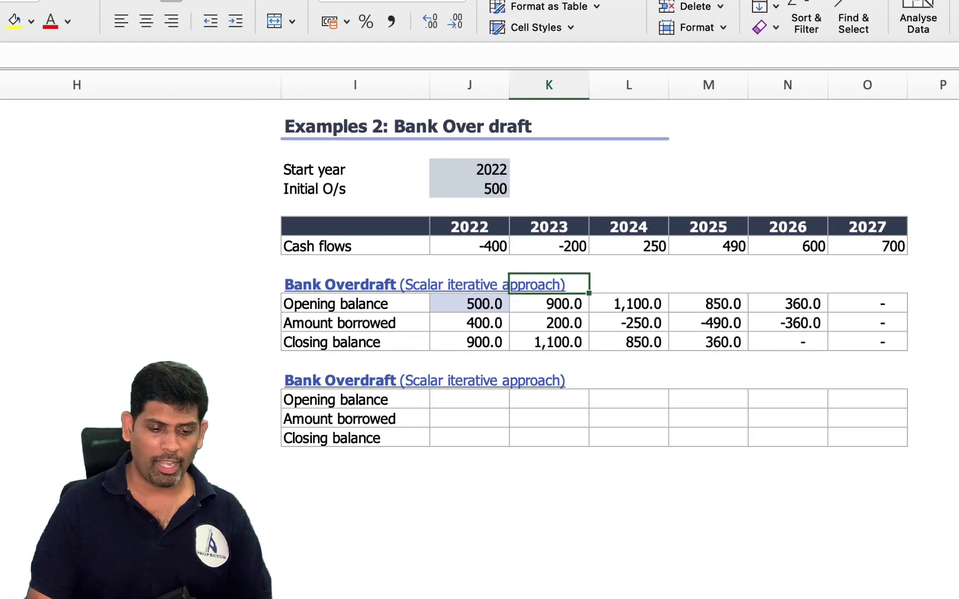
Step: Clear the Amount borrowed values for 2022 to 2027, J12:O12, in the first bank overdraft schedule
{"action": "key", "text": "Up"}
{"action": "key", "text": "Up"}
{"action": "key", "text": "Left"}
{"action": "key", "text": "Down"}
{"action": "key", "text": "Down"}
{"action": "key", "text": "Down"}
{"action": "key", "text": "Down"}
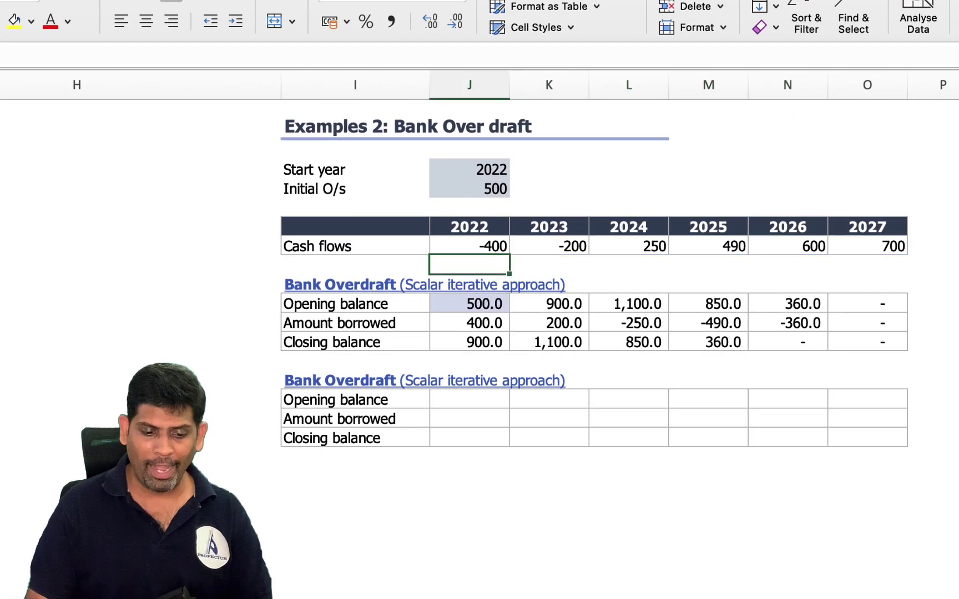
{"action": "key", "text": "shift+Right"}
{"action": "key", "text": "shift+Right"}
{"action": "key", "text": "shift+Right"}
{"action": "key", "text": "shift+Right"}
{"action": "key", "text": "shift+Right"}
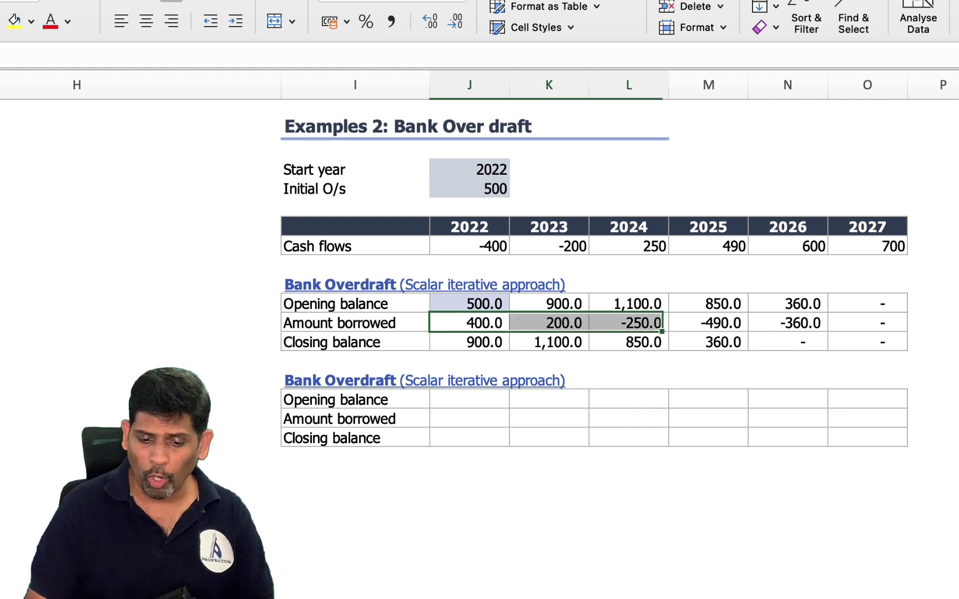
{"action": "key", "text": "Delete"}
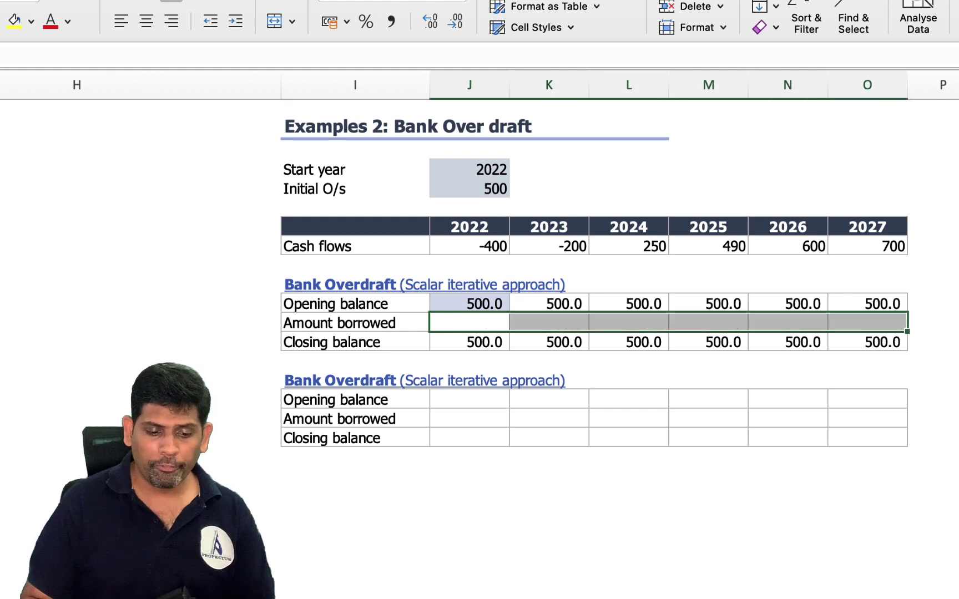
{"action": "left_click", "coordinate": [469, 322]}
{"action": "type", "text": "="}
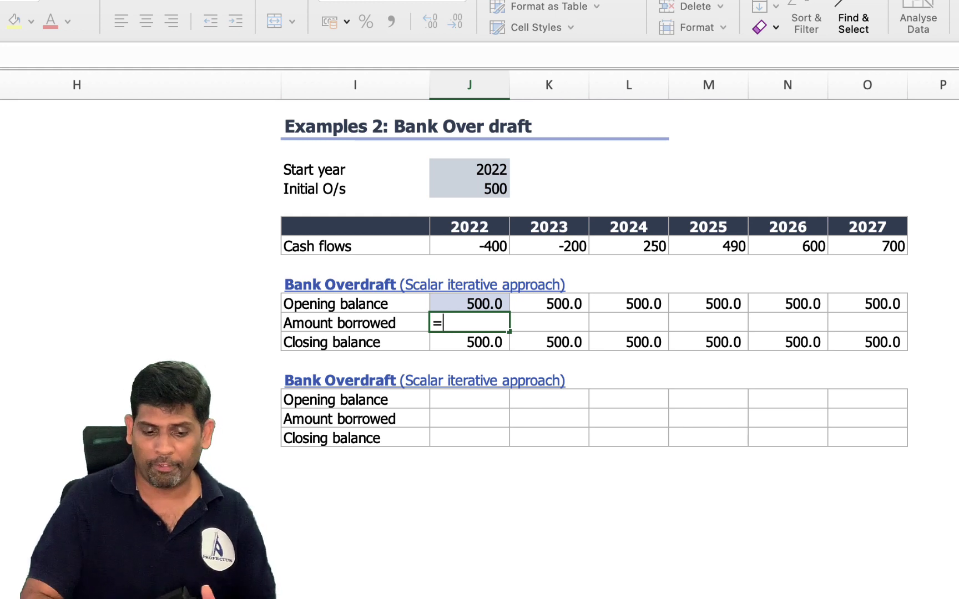
{"action": "key", "text": "Up"}
{"action": "key", "text": "Escape"}
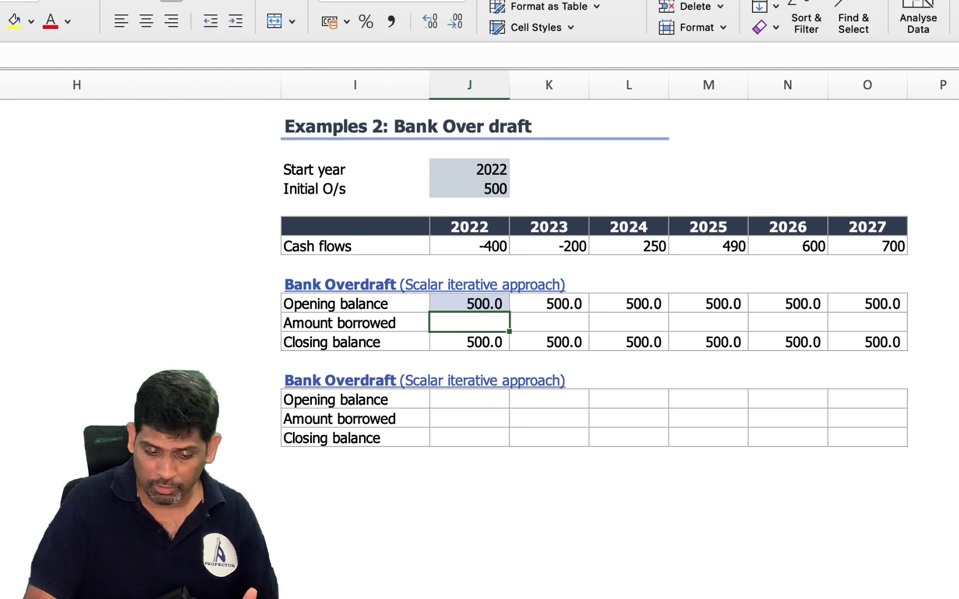
Step: In the first overdraft schedule, enter the 2022 Amount borrowed in J12 as the negative of the 2022 cash flow, -J8
{"action": "type", "text": "-"}
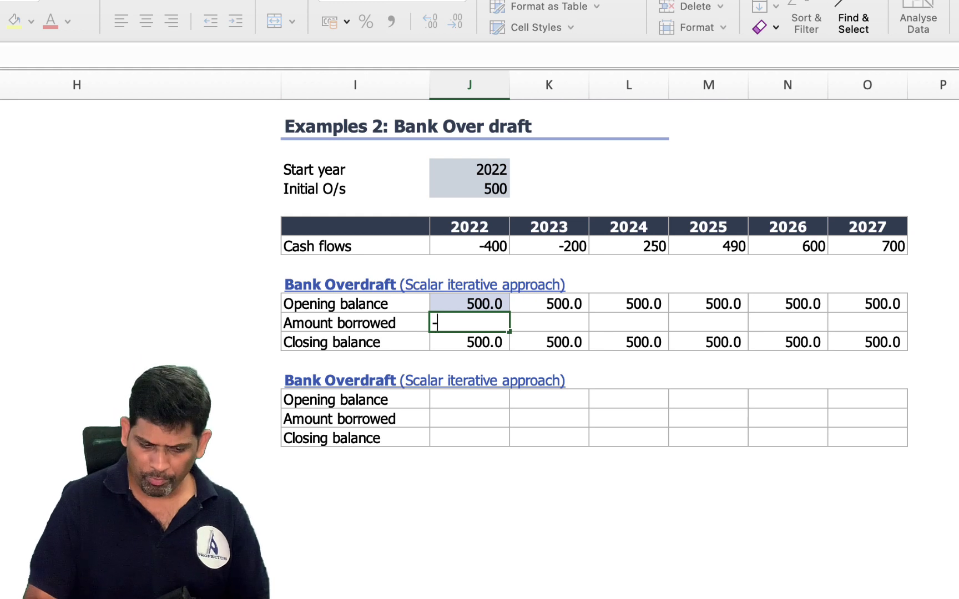
{"action": "key", "text": "Up"}
{"action": "key", "text": "Up"}
{"action": "key", "text": "Up"}
{"action": "key", "text": "Up"}
{"action": "left_click", "coordinate": [469, 323]}
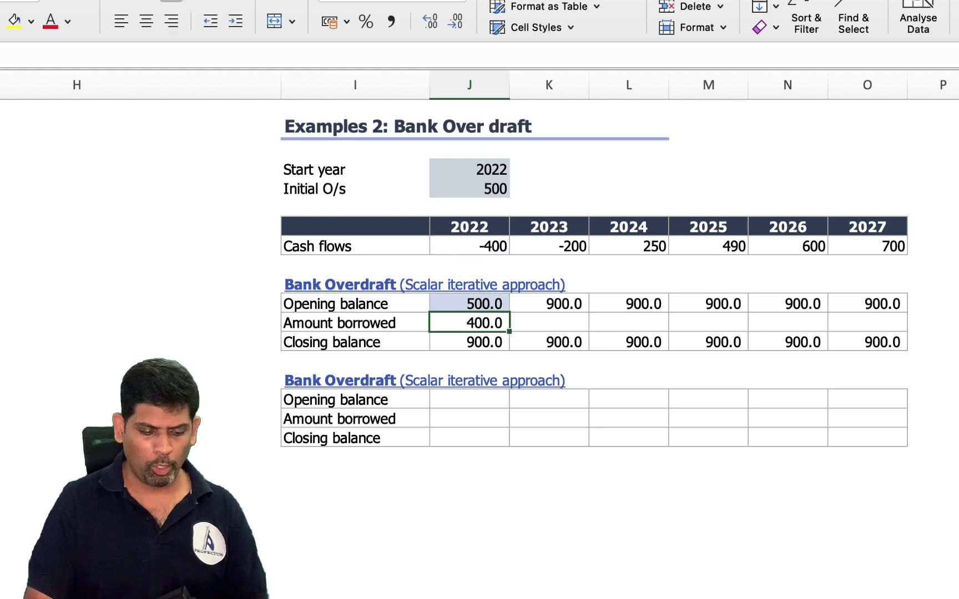
{"action": "left_click", "coordinate": [470, 342]}
{"action": "left_click", "coordinate": [469, 323]}
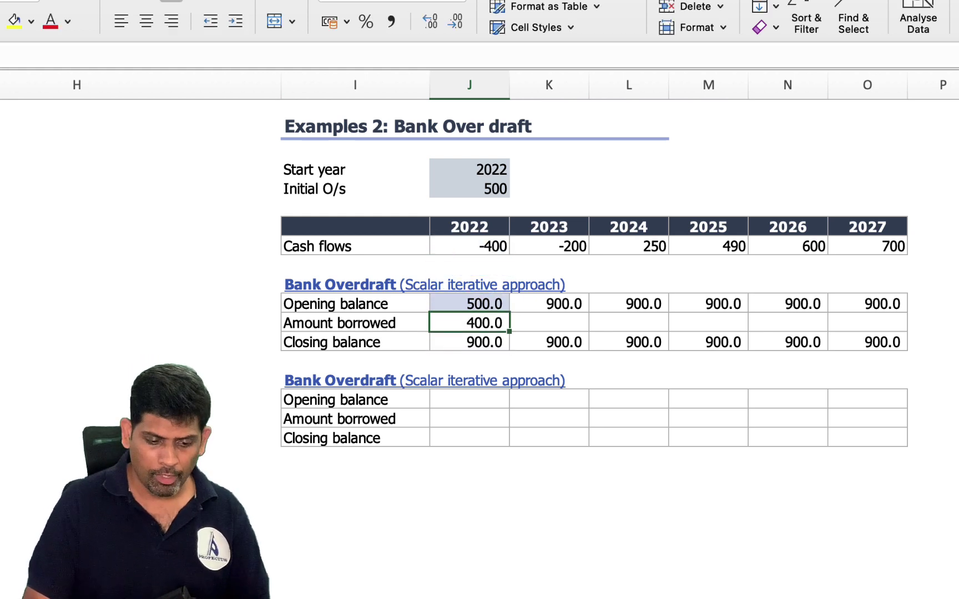
Step: Copy the Amount borrowed formula from 2022 into 2023, K12
{"action": "key", "text": "ctrl+c"}
{"action": "left_click", "coordinate": [549, 322]}
{"action": "key", "text": "ctrl+v"}
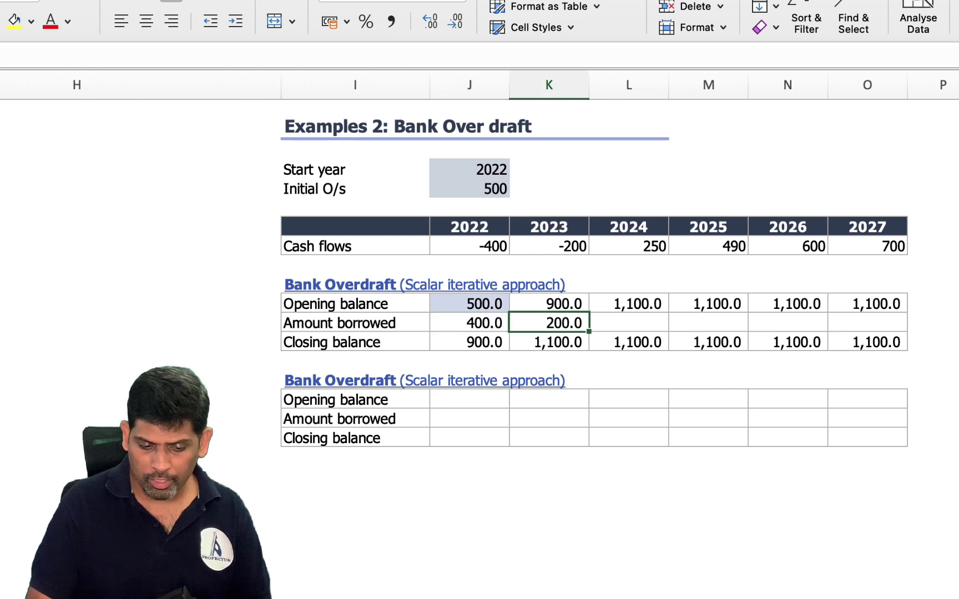
{"action": "left_click", "coordinate": [549, 341]}
{"action": "left_click", "coordinate": [549, 323]}
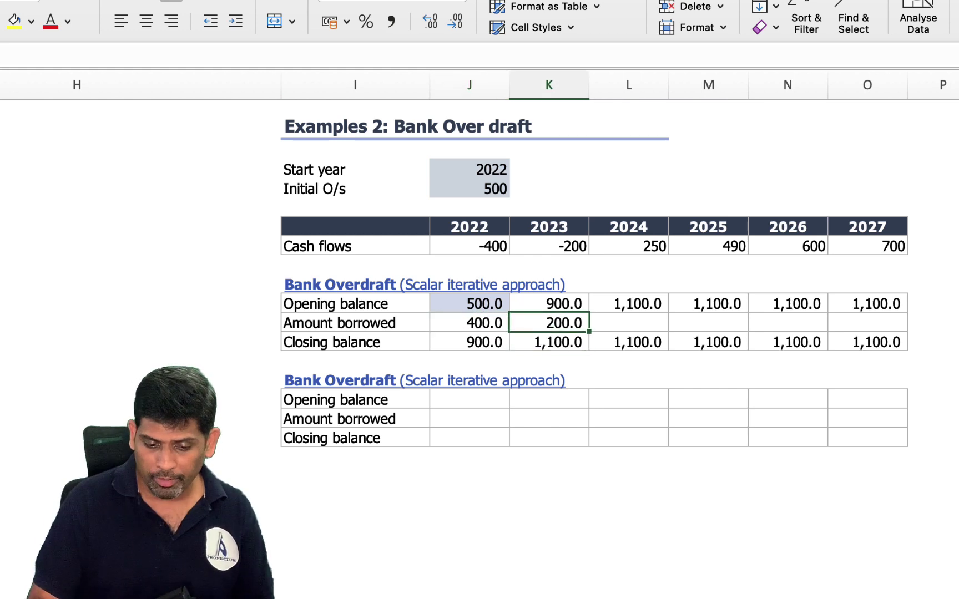
Step: Copy the 2023 Amount borrowed formula across 2024 to 2027, L12:O12
{"action": "key", "text": "ctrl+c"}
{"action": "left_click", "coordinate": [629, 323]}
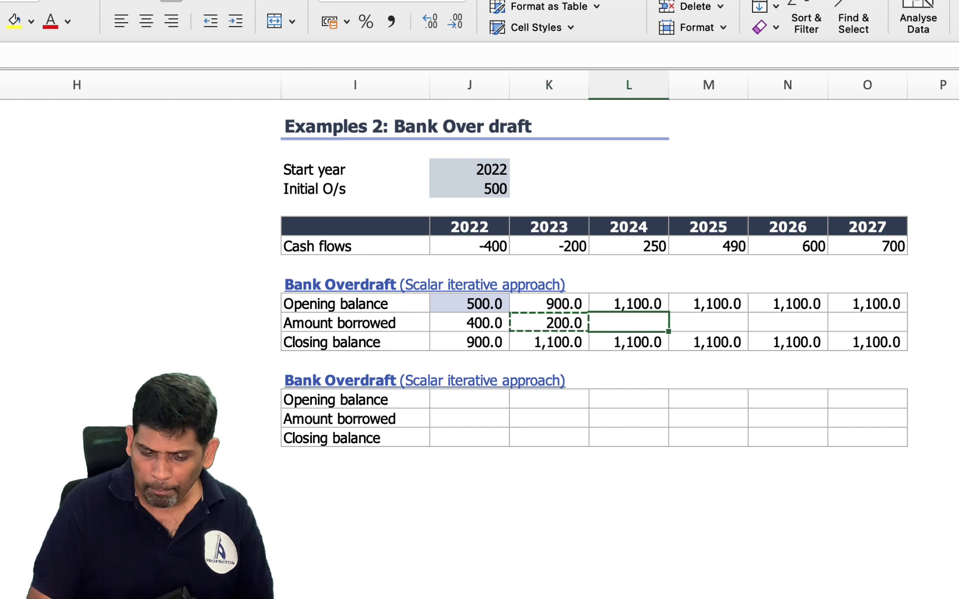
{"action": "key", "text": "ctrl+v"}
{"action": "left_click", "coordinate": [708, 323]}
{"action": "key", "text": "ctrl+v"}
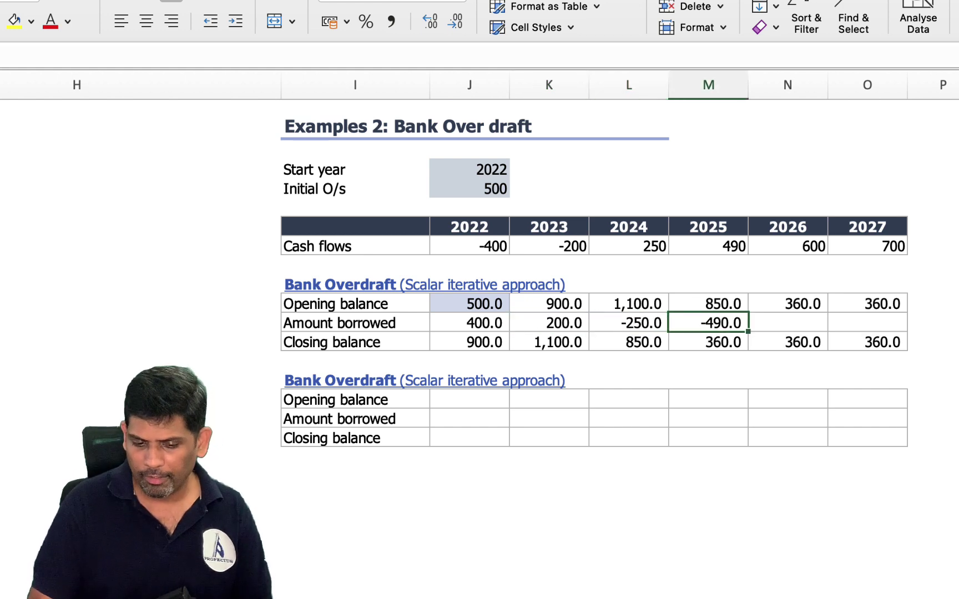
{"action": "left_click", "coordinate": [787, 323]}
{"action": "key", "text": "ctrl+v"}
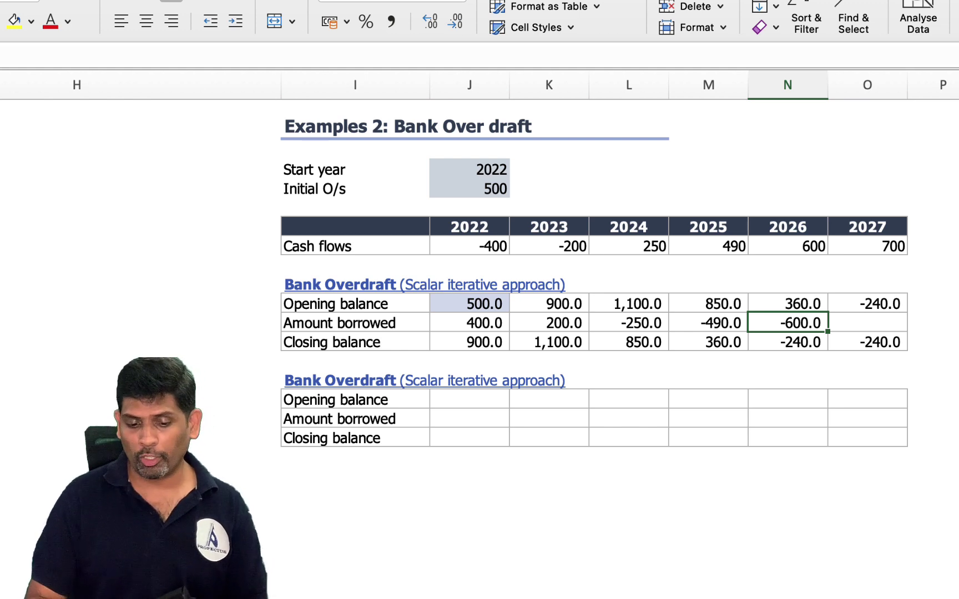
{"action": "key", "text": "ctrl+c"}
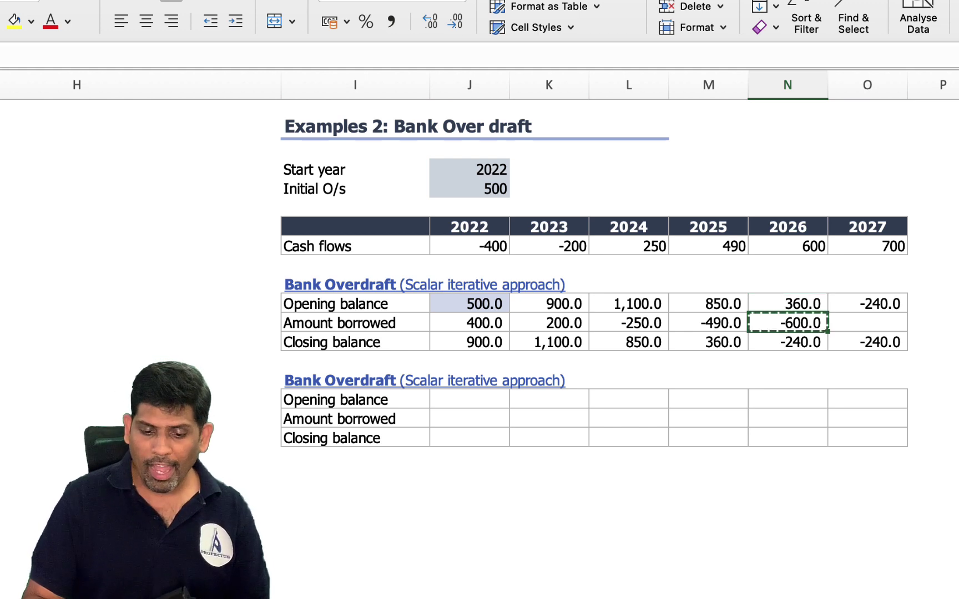
{"action": "left_click", "coordinate": [867, 323]}
{"action": "key", "text": "ctrl+v"}
Step: Change the 2026 Amount borrowed formula in N12 to =-MIN(N11,N8), limiting repayment to the opening balance
{"action": "left_click", "coordinate": [787, 303]}
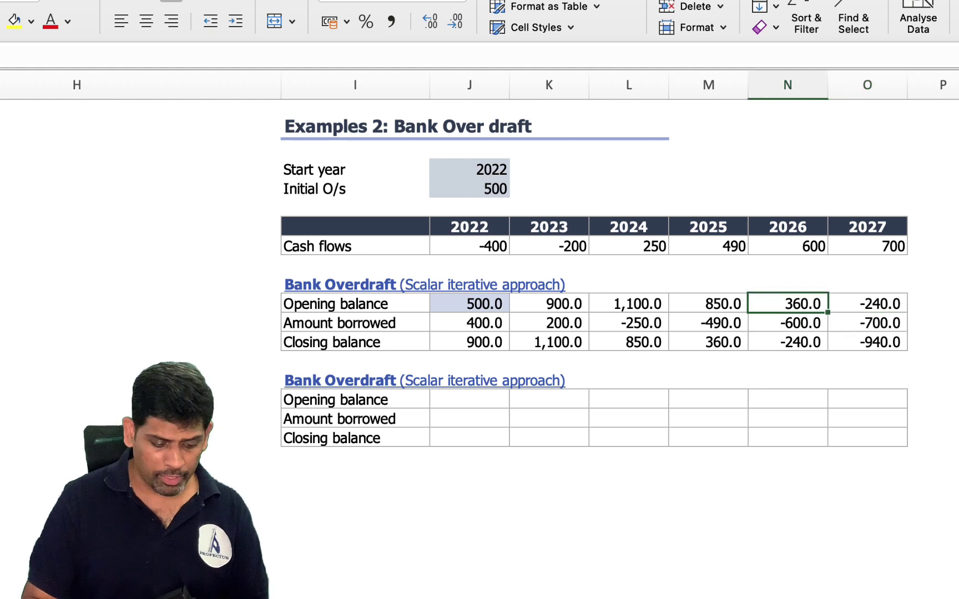
{"action": "left_click", "coordinate": [787, 323]}
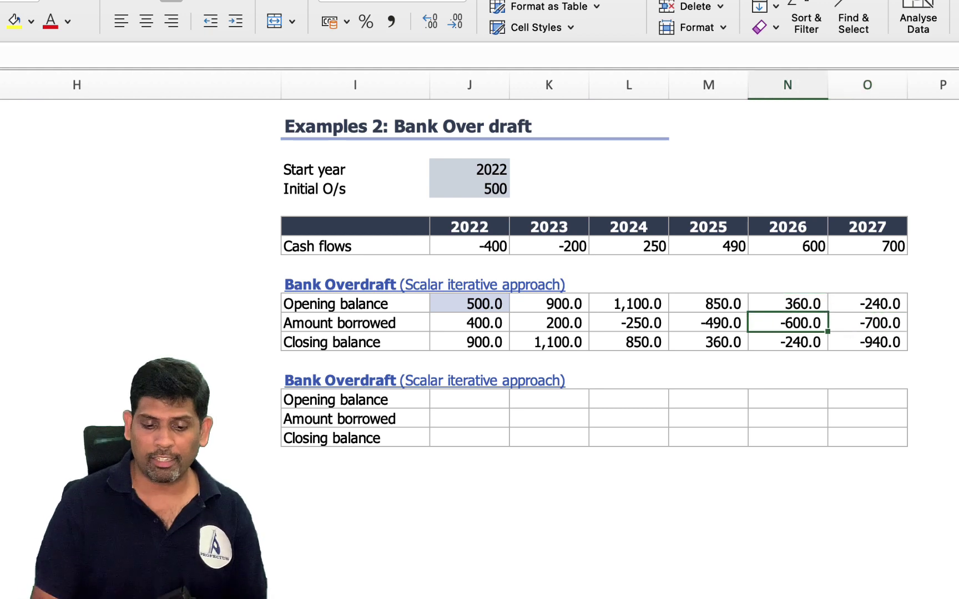
{"action": "type", "text": "=-"}
{"action": "left_click", "coordinate": [787, 246]}
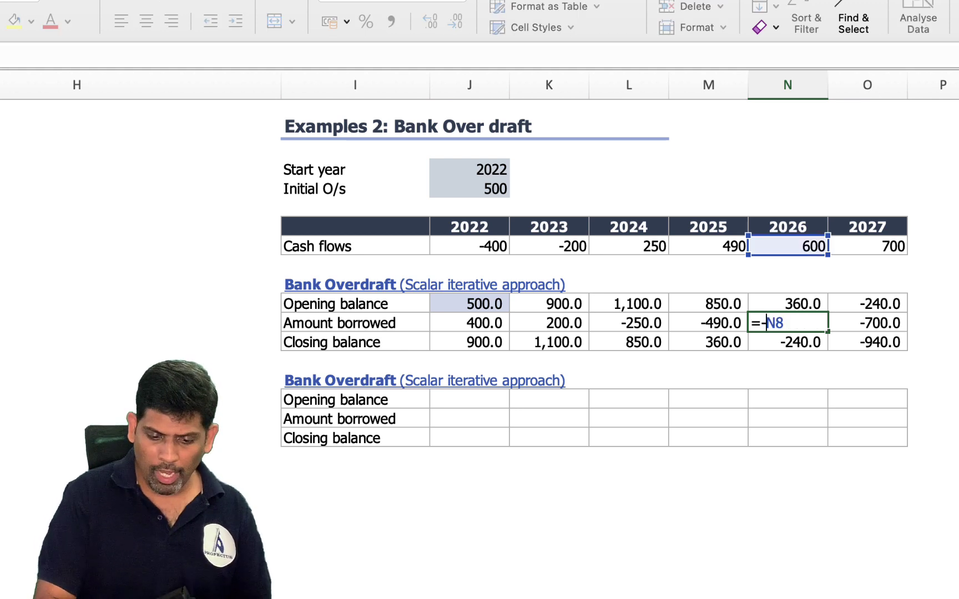
{"action": "type", "text": "MIN("}
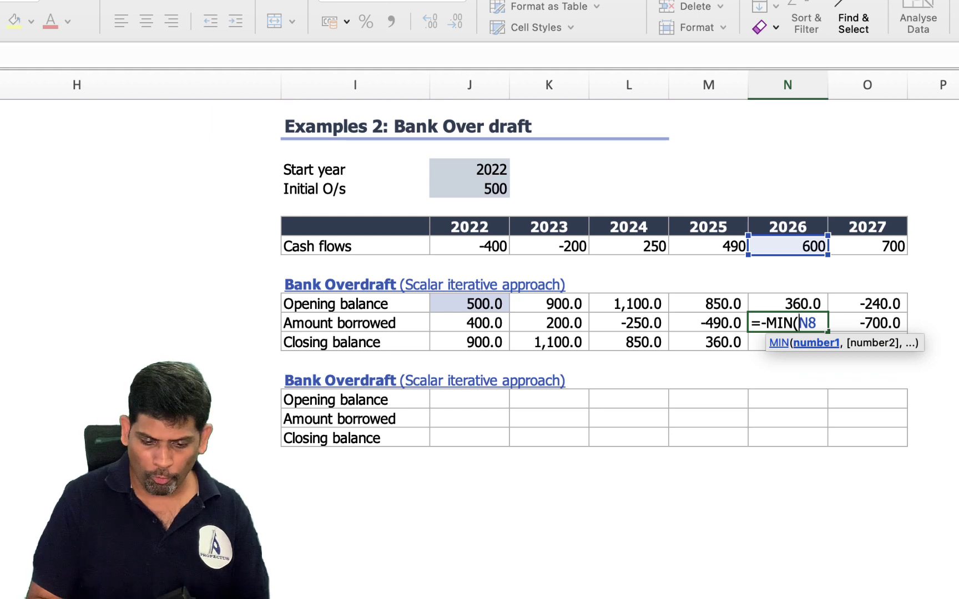
{"action": "key", "text": "Up"}
{"action": "type", "text": ","}
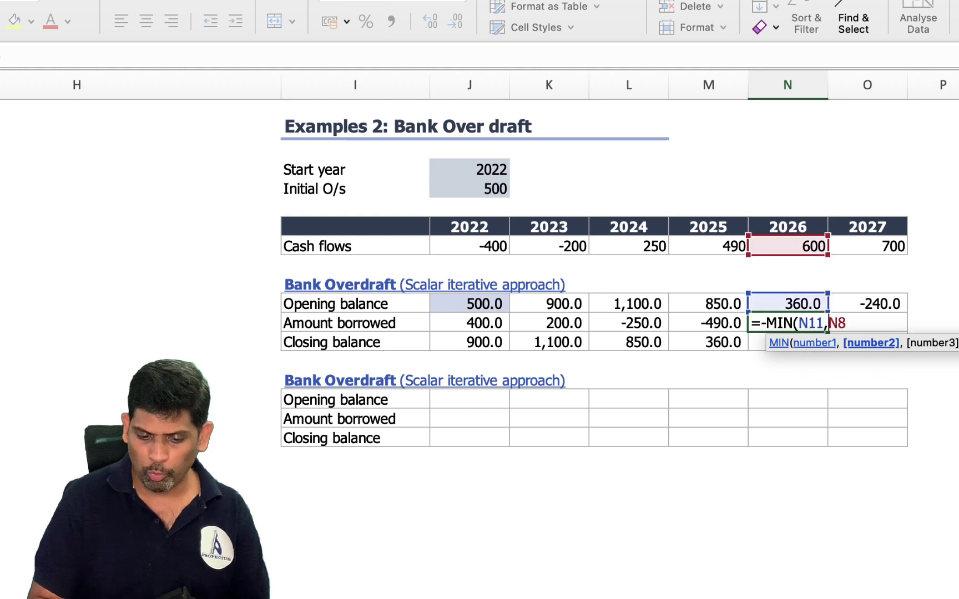
{"action": "key", "text": "Right"}
{"action": "key", "text": "Right"}
{"action": "key", "text": "BackSpace"}
{"action": "key", "text": "BackSpace"}
{"action": "key", "text": "BackSpace"}
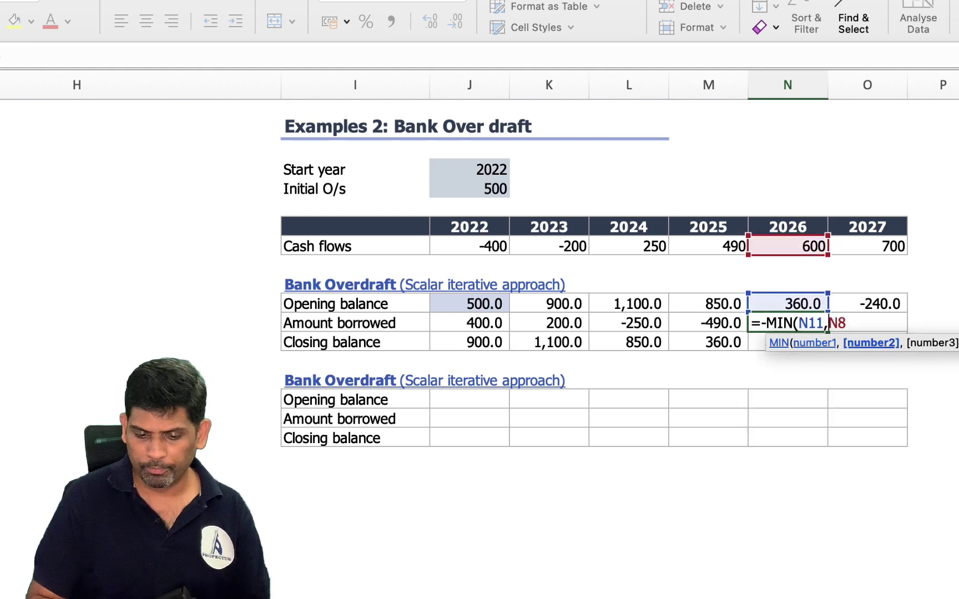
{"action": "key", "text": "Right"}
{"action": "key", "text": "Right"}
{"action": "key", "text": "Return"}
Step: Copy the MIN formula from N12 across the whole Amount borrowed row, J12:O12
{"action": "key", "text": "Up"}
{"action": "key", "text": "ctrl+c"}
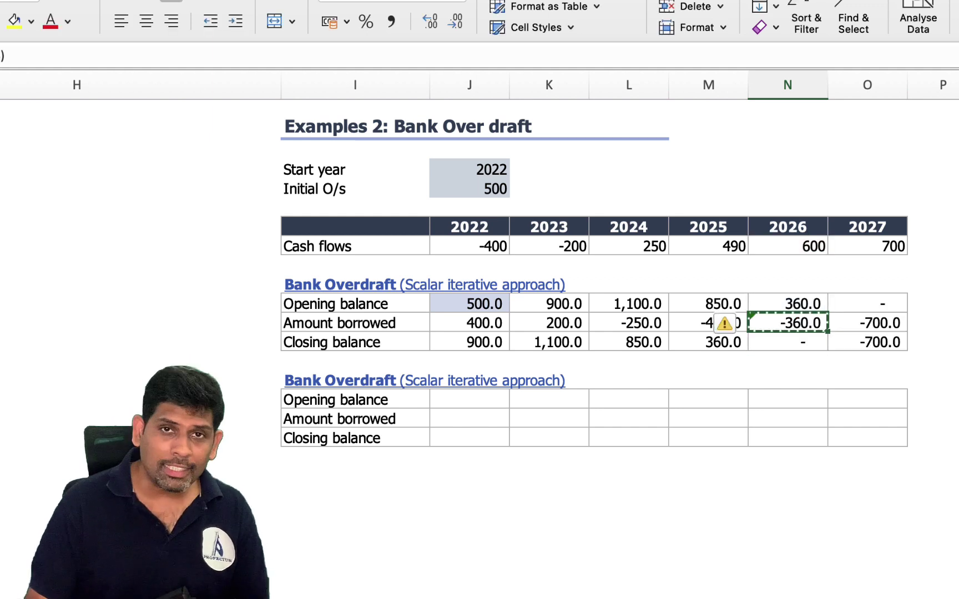
{"action": "key", "text": "Right"}
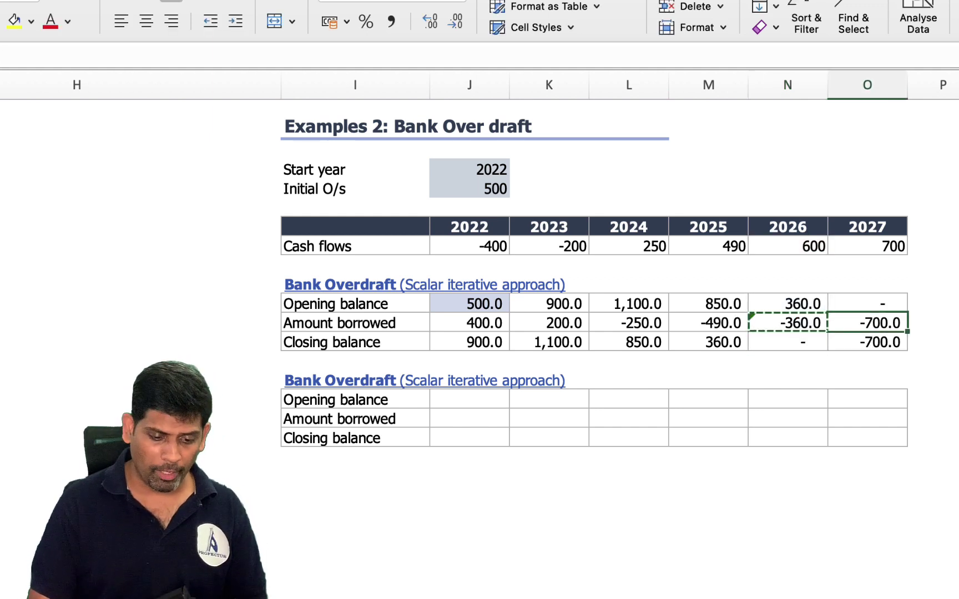
{"action": "key", "text": "shift+Left"}
{"action": "key", "text": "shift+Left"}
{"action": "key", "text": "shift+Left"}
{"action": "key", "text": "shift+Left"}
{"action": "key", "text": "shift+Left"}
{"action": "key", "text": "ctrl+v"}
{"action": "key", "text": "Left"}
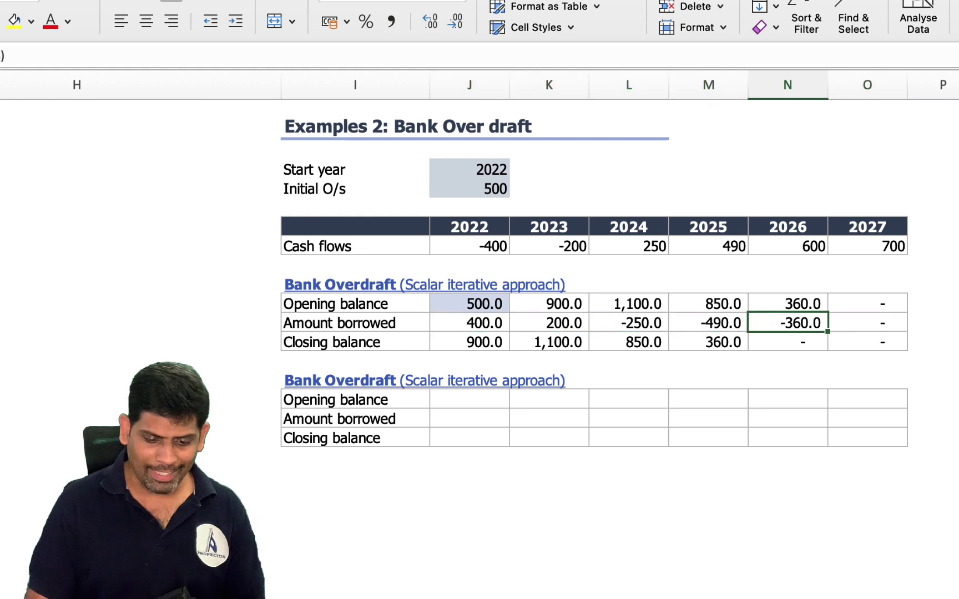
Step: Examine the references of the MIN formula in the 2026 Amount borrowed cell, N12
{"action": "key", "text": "F2"}
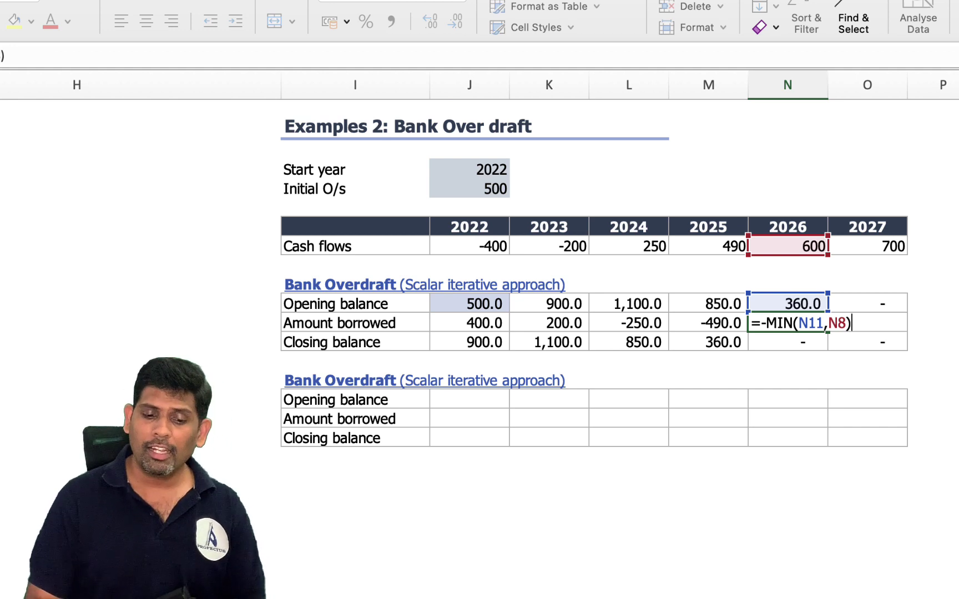
{"action": "key", "text": "ctrl+Return"}
{"action": "key", "text": "Left"}
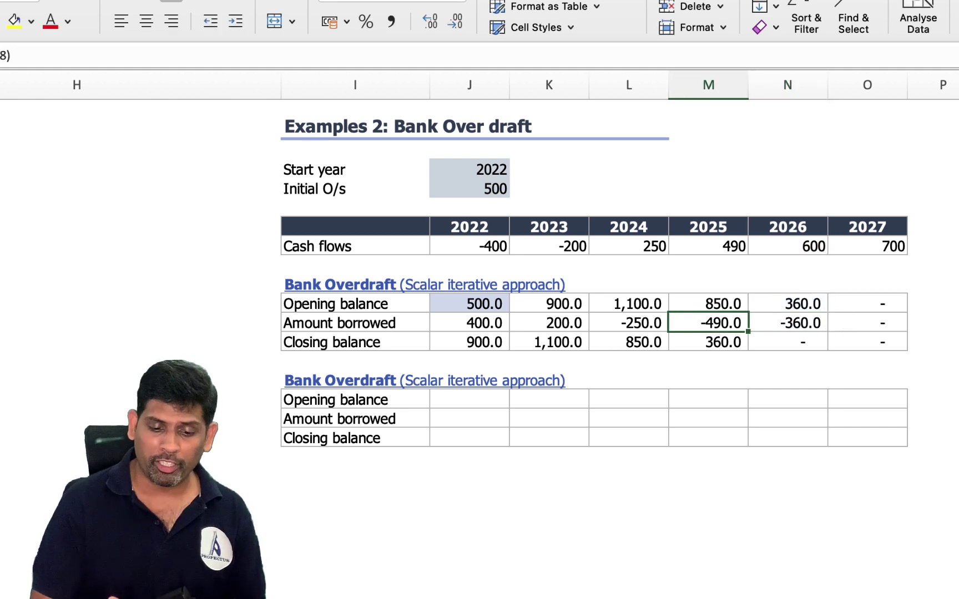
{"action": "left_click", "coordinate": [787, 323]}
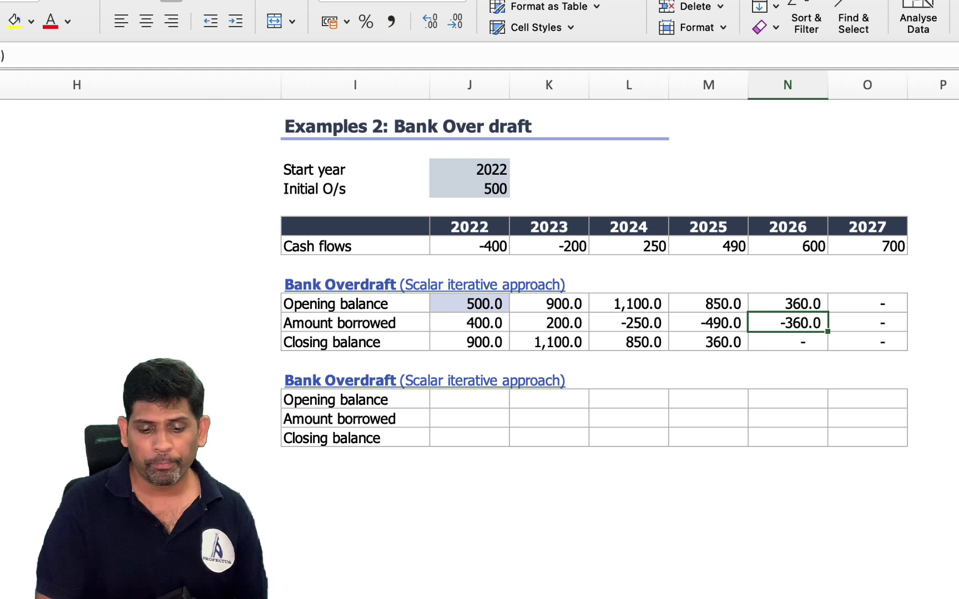
Step: Examine the Amount borrowed values for 2022 to 2026 and the 2022 opening and closing balances in the first overdraft schedule
{"action": "key", "text": "Left"}
{"action": "key", "text": "Left"}
{"action": "key", "text": "Left"}
{"action": "key", "text": "Left"}
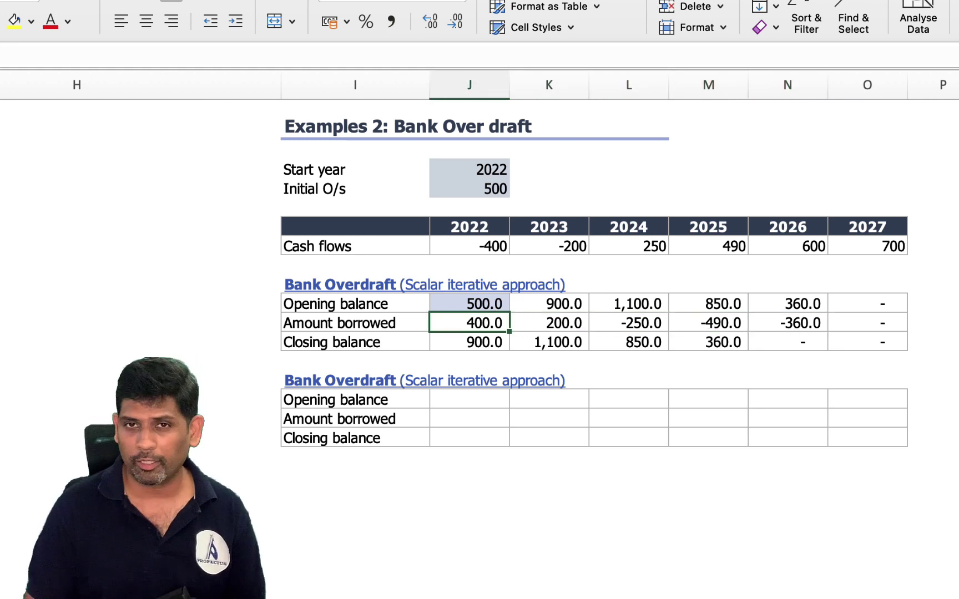
{"action": "key", "text": "Down"}
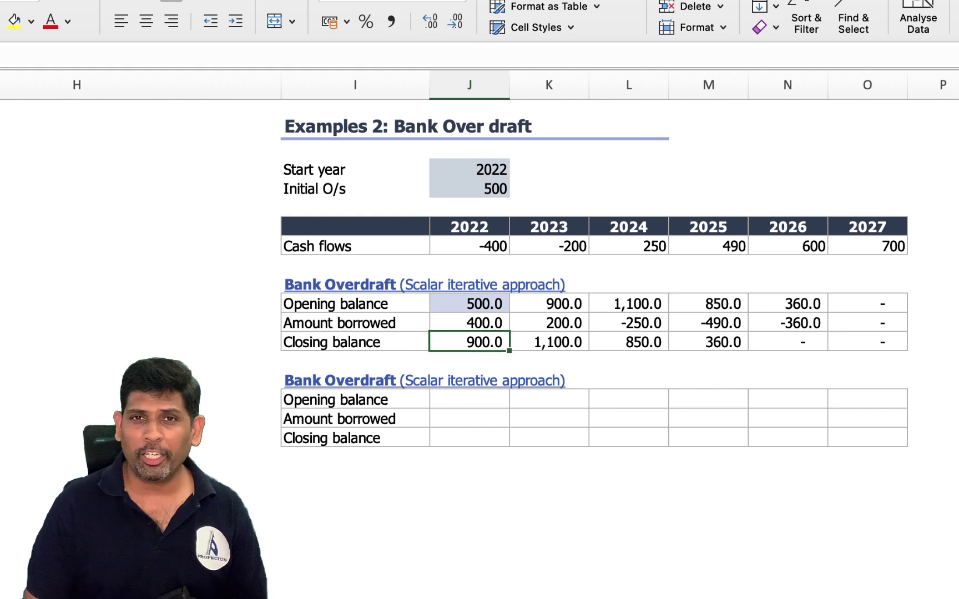
{"action": "key", "text": "Up"}
{"action": "key", "text": "shift+Right"}
{"action": "key", "text": "shift+Right"}
{"action": "key", "text": "shift+Right"}
{"action": "key", "text": "shift+Right"}
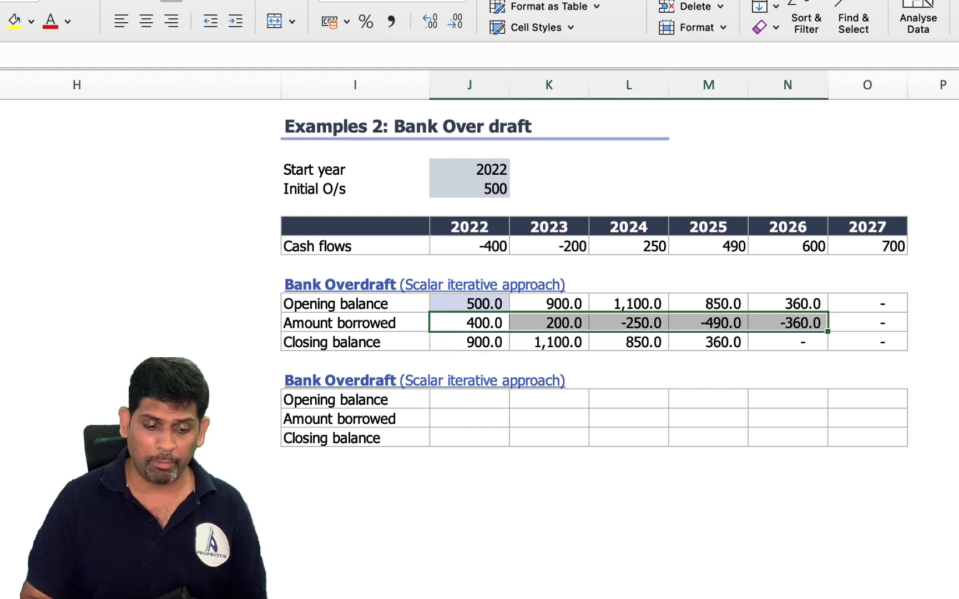
{"action": "key", "text": "Down"}
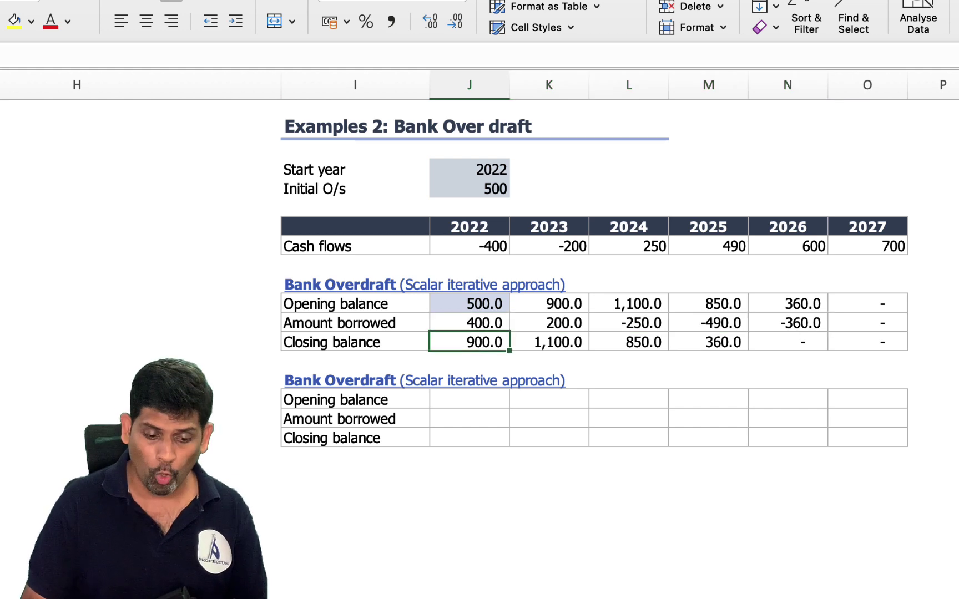
{"action": "key", "text": "Up"}
{"action": "key", "text": "Up"}
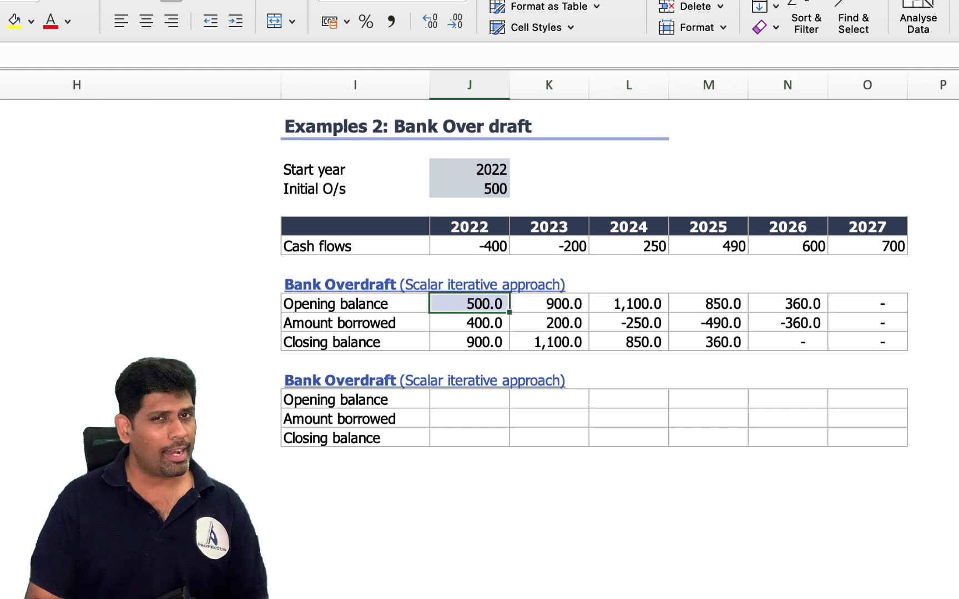
Step: Begin a SCAN formula in the second schedule's 2022 Closing balance, J18, with the Initial O/s in J5 as the initial value
{"action": "key", "text": "Down"}
{"action": "key", "text": "Down"}
{"action": "key", "text": "Down"}
{"action": "key", "text": "Down"}
{"action": "key", "text": "Down"}
{"action": "key", "text": "Down"}
{"action": "key", "text": "Down"}
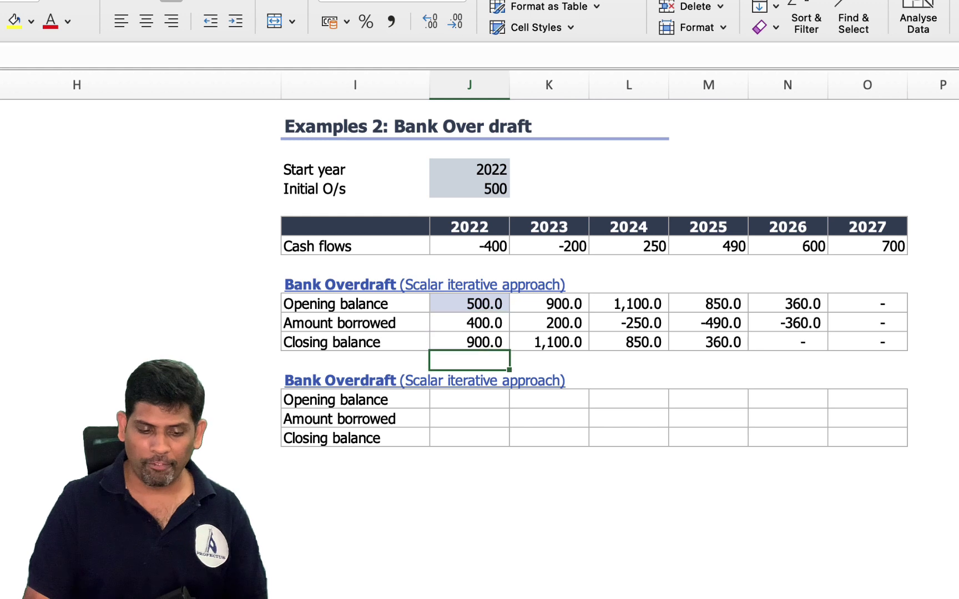
{"action": "type", "text": "=Sc"}
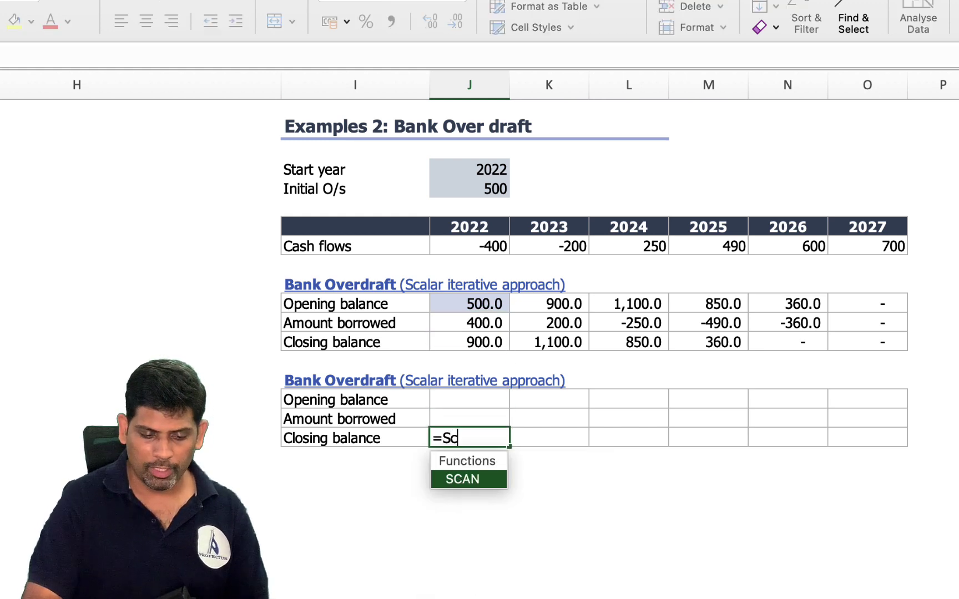
{"action": "key", "text": "Tab"}
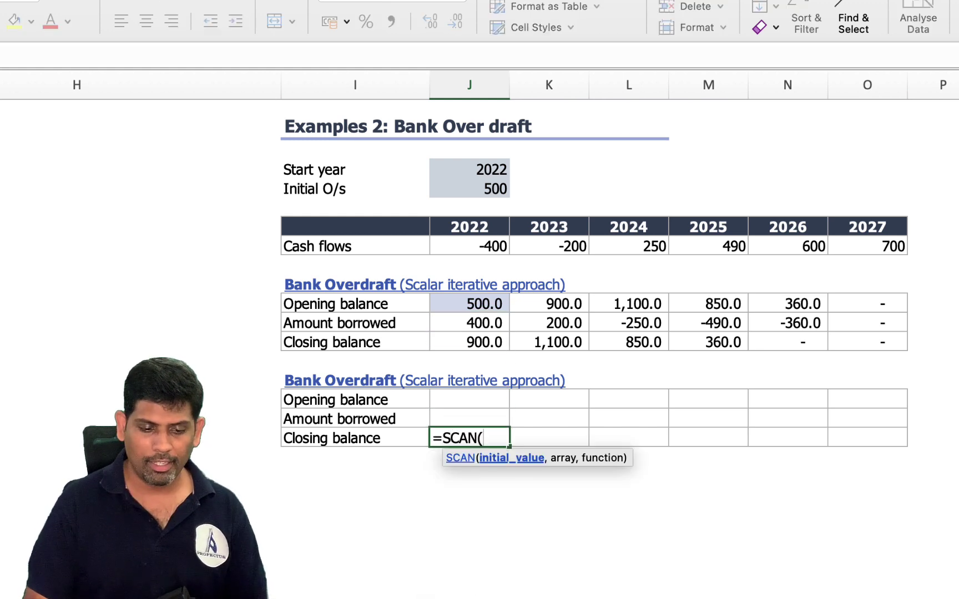
{"action": "key", "text": "Up"}
{"action": "key", "text": "Up"}
{"action": "key", "text": "Up"}
{"action": "key", "text": "Up"}
{"action": "key", "text": "Up"}
{"action": "key", "text": "Up"}
{"action": "key", "text": "Up"}
{"action": "key", "text": "Up"}
{"action": "key", "text": "Up"}
{"action": "key", "text": "Up"}
{"action": "key", "text": "Up"}
{"action": "key", "text": "Up"}
{"action": "key", "text": "Up"}
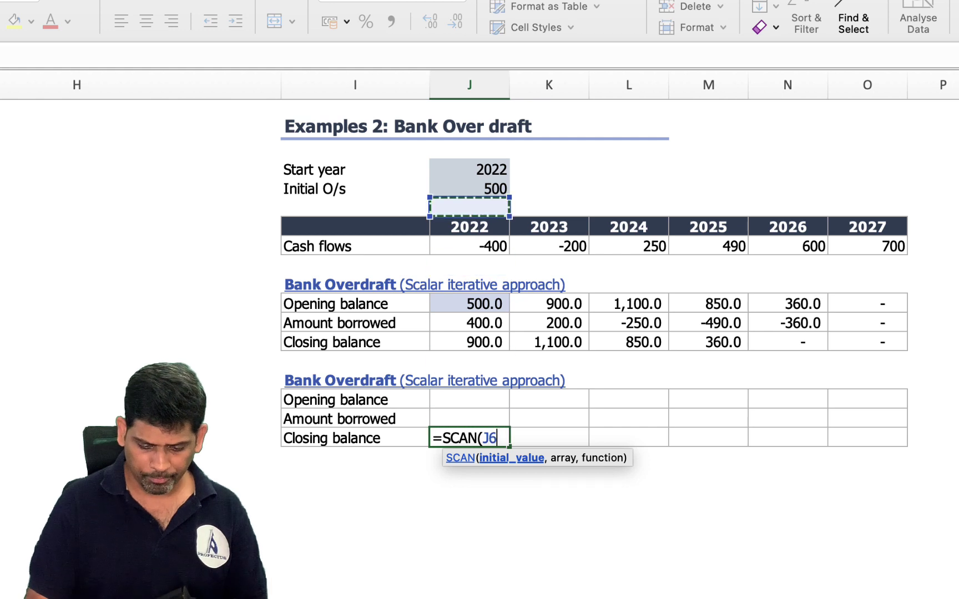
{"action": "type", "text": ","}
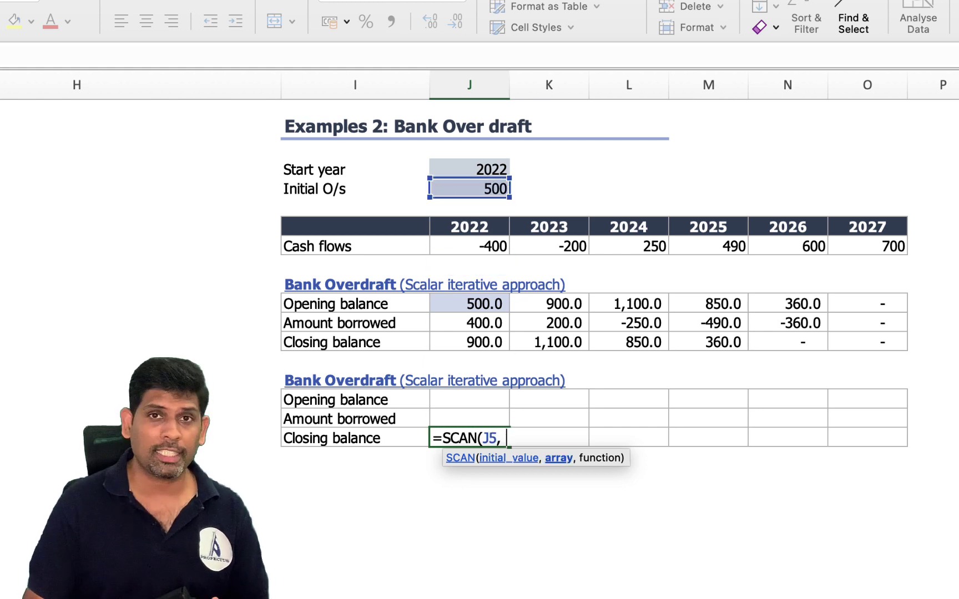
Step: Set the SCAN array in J18 to the spilled Cash flows row, J8#
{"action": "key", "text": "Up"}
{"action": "key", "text": "Up"}
{"action": "key", "text": "Up"}
{"action": "key", "text": "Up"}
{"action": "key", "text": "Up"}
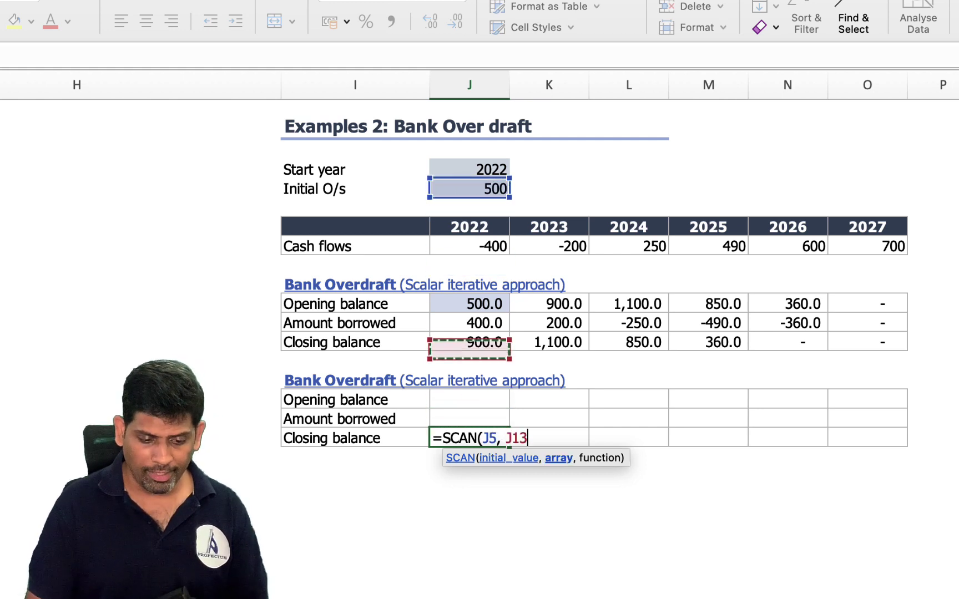
{"action": "key", "text": "Up"}
{"action": "key", "text": "Up"}
{"action": "key", "text": "Up"}
{"action": "key", "text": "Up"}
{"action": "key", "text": "Up"}
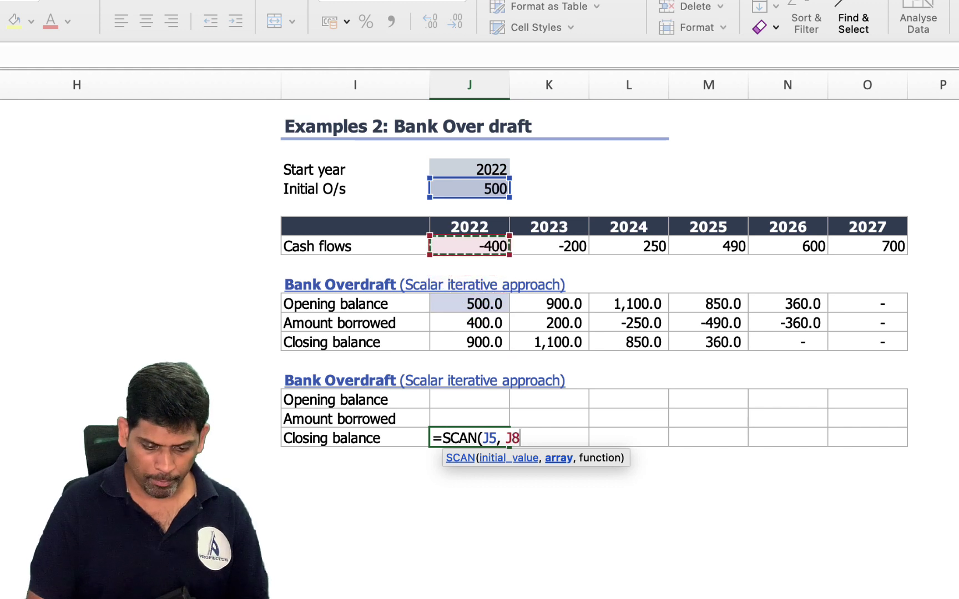
{"action": "type", "text": "#"}
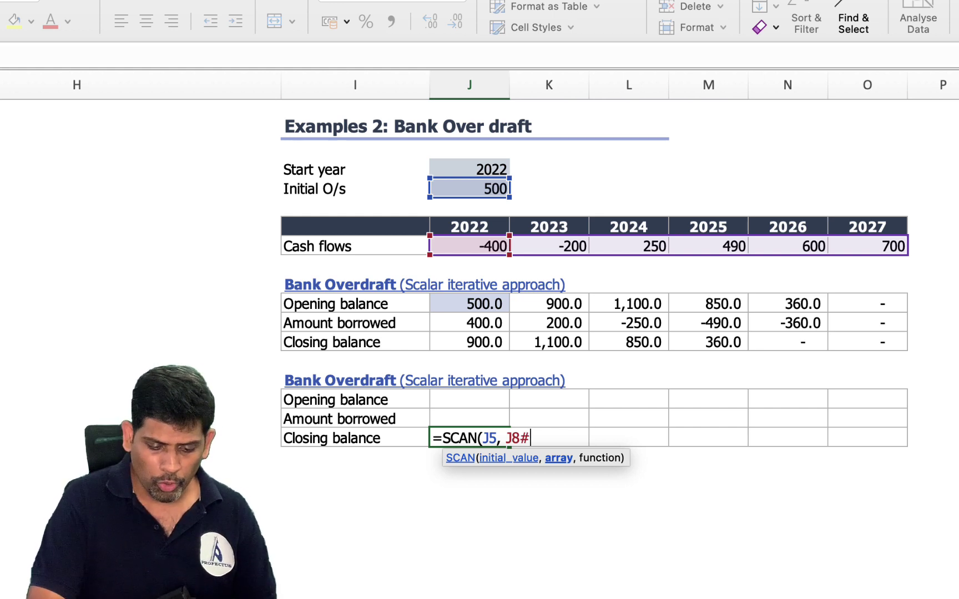
{"action": "type", "text": ","}
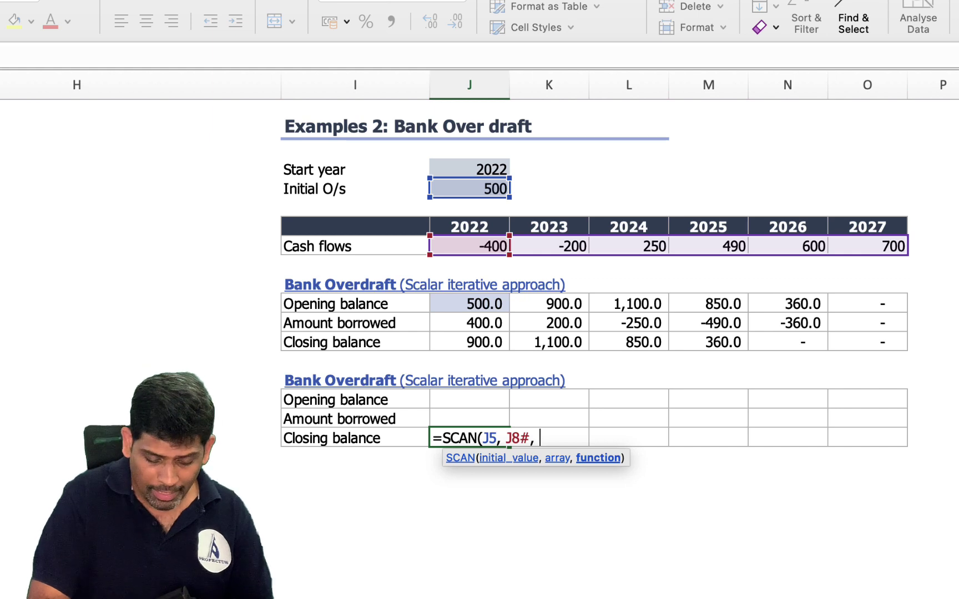
Step: Add a LAMBDA with parameters a and b that calculates a - b as the SCAN function
{"action": "type", "text": "Lamb"}
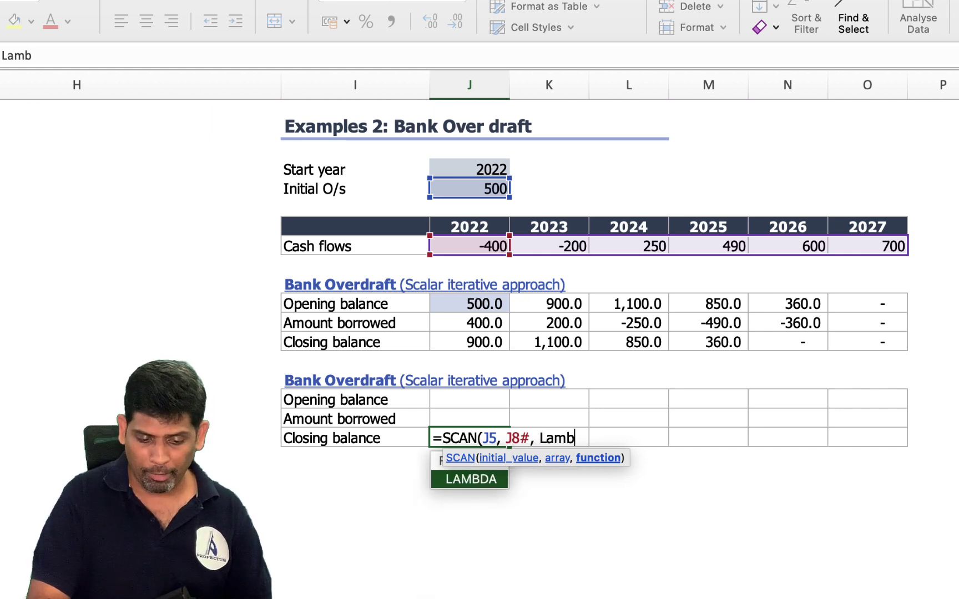
{"action": "key", "text": "Tab"}
{"action": "type", "text": "a, b,"}
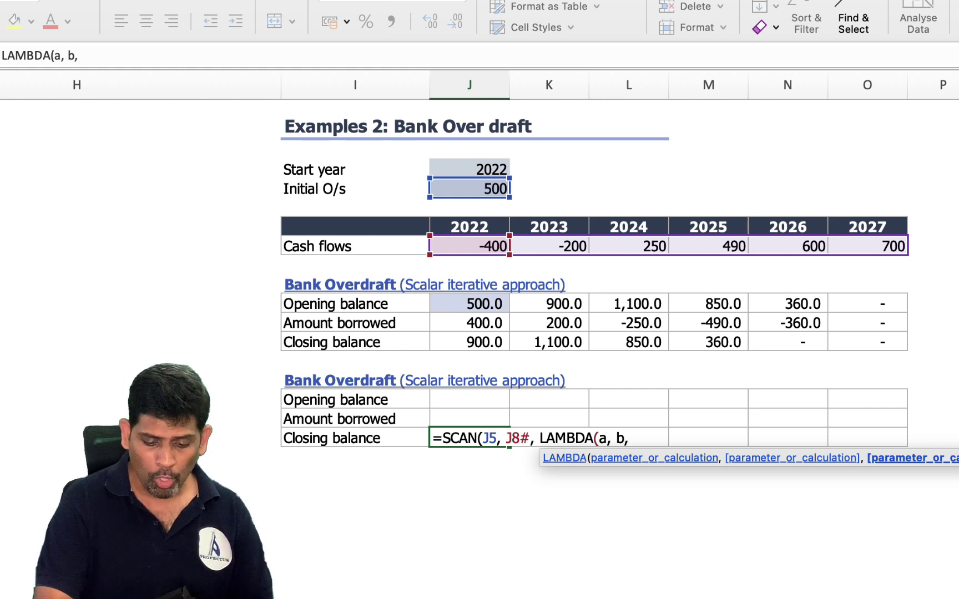
{"action": "type", "text": "a"}
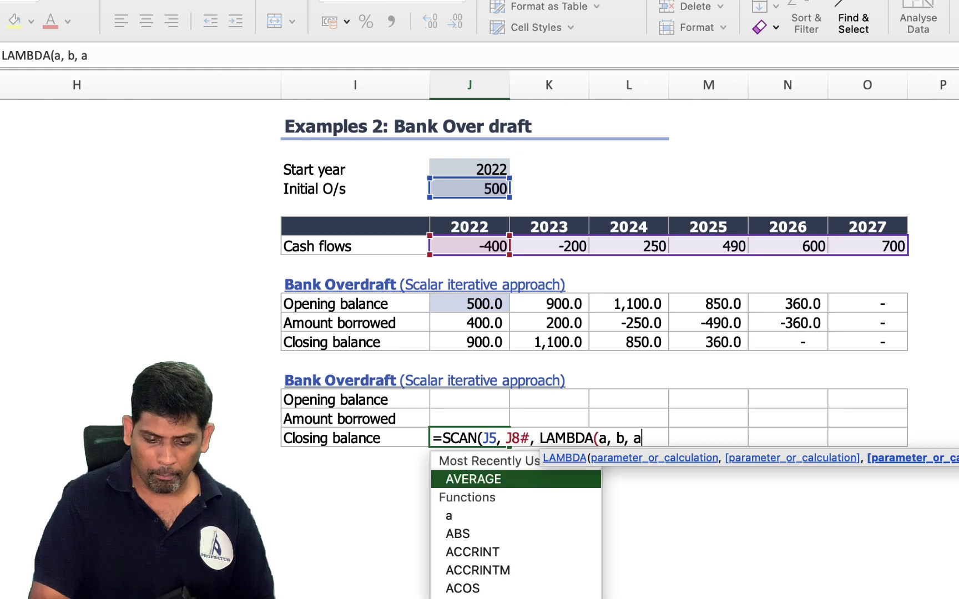
{"action": "type", "text": " - b"}
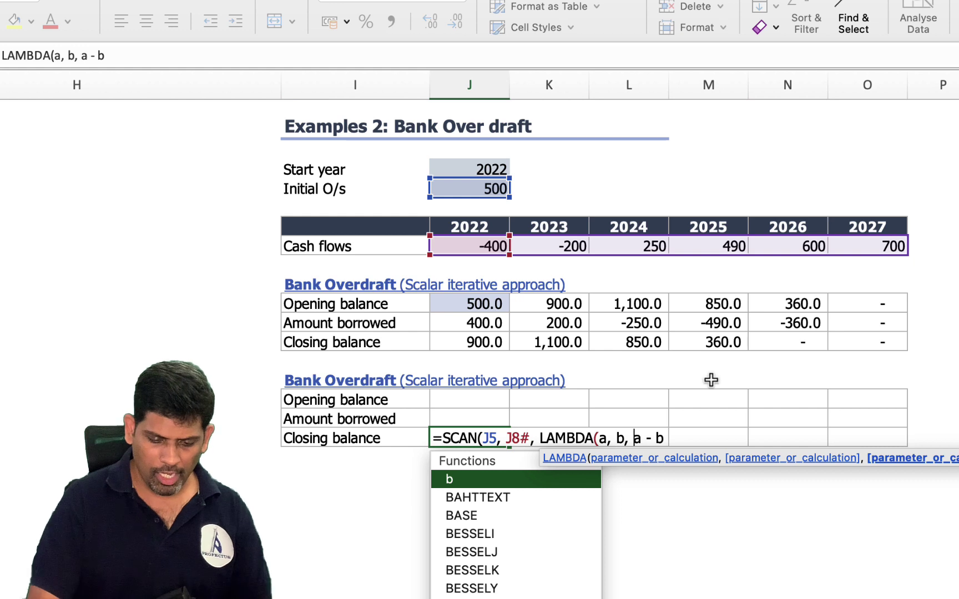
Step: Wrap the LAMBDA calculation as MAX(0, a - b) and complete the SCAN formula in the Closing balance row
{"action": "type", "text": "Max(0"}
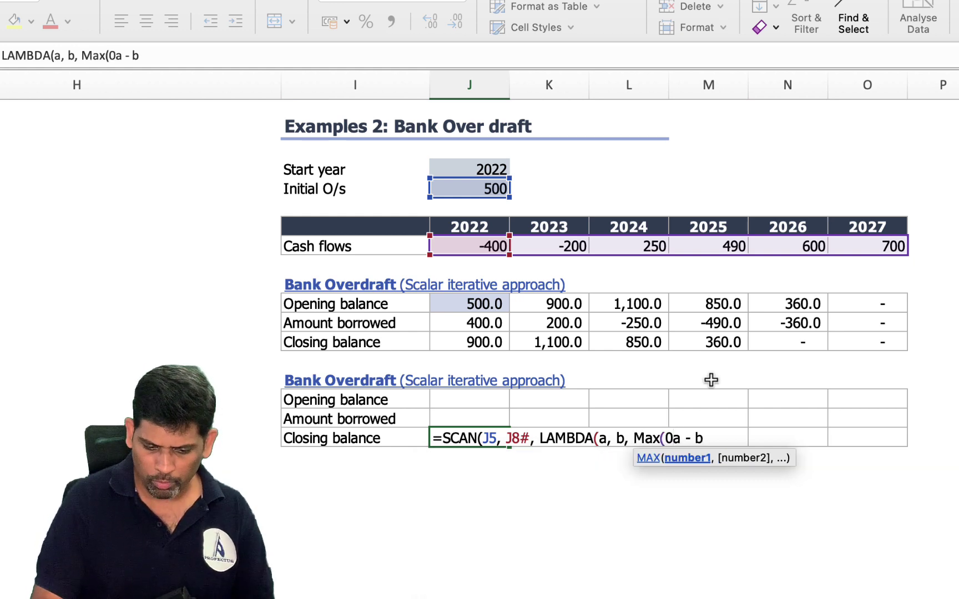
{"action": "type", "text": ", "}
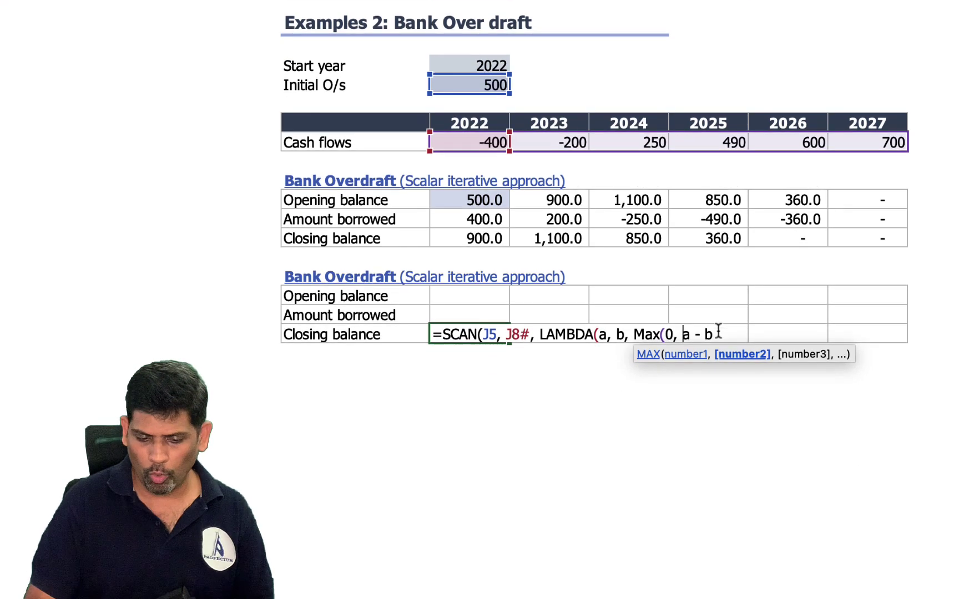
{"action": "type", "text": "a - b)"}
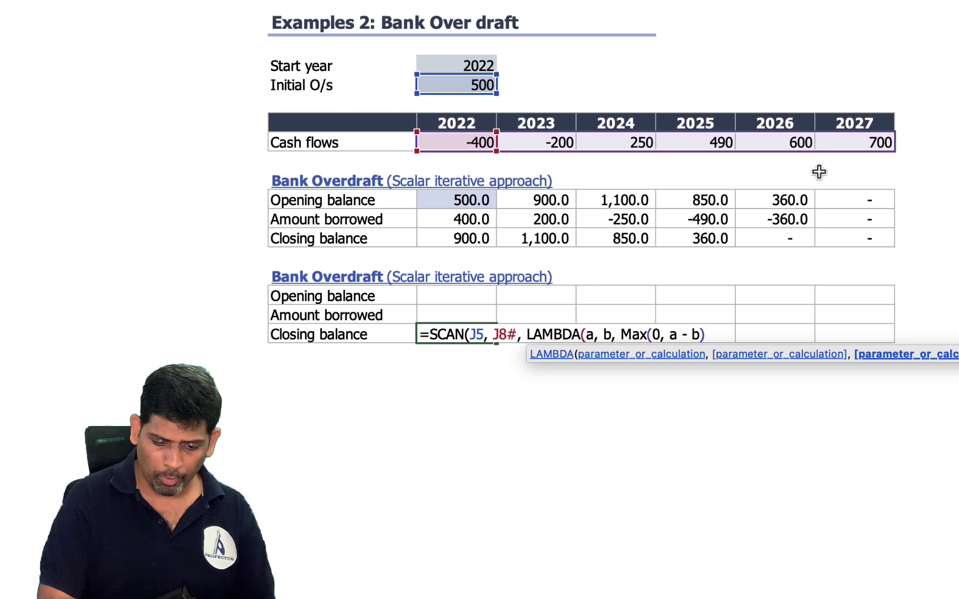
{"action": "type", "text": ")"}
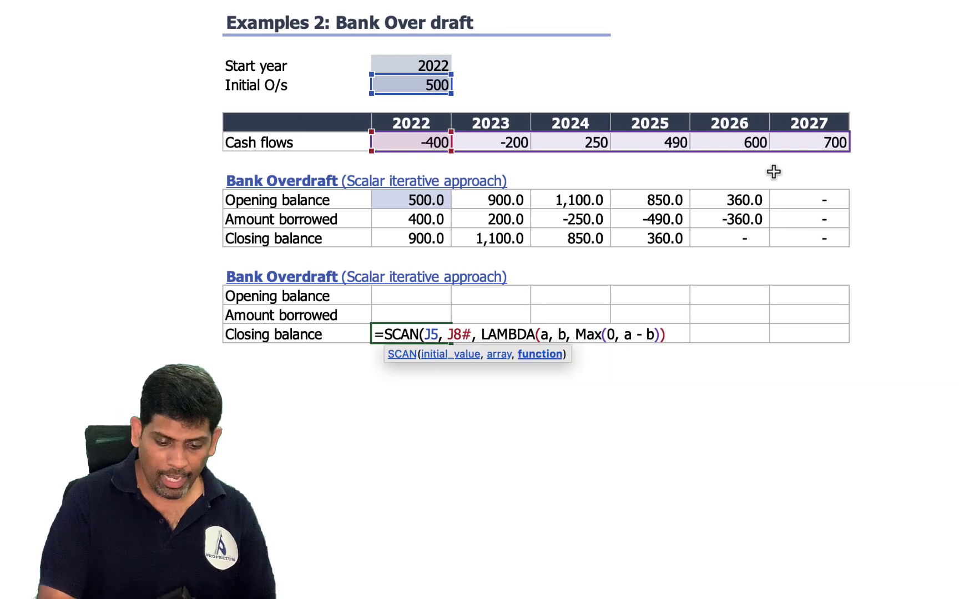
{"action": "type", "text": ")"}
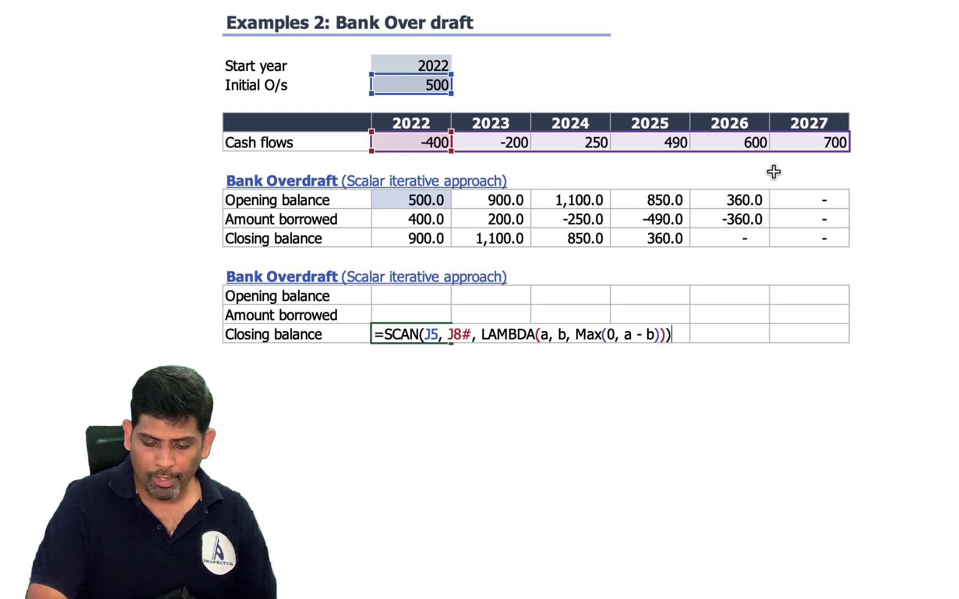
{"action": "key", "text": "Return"}
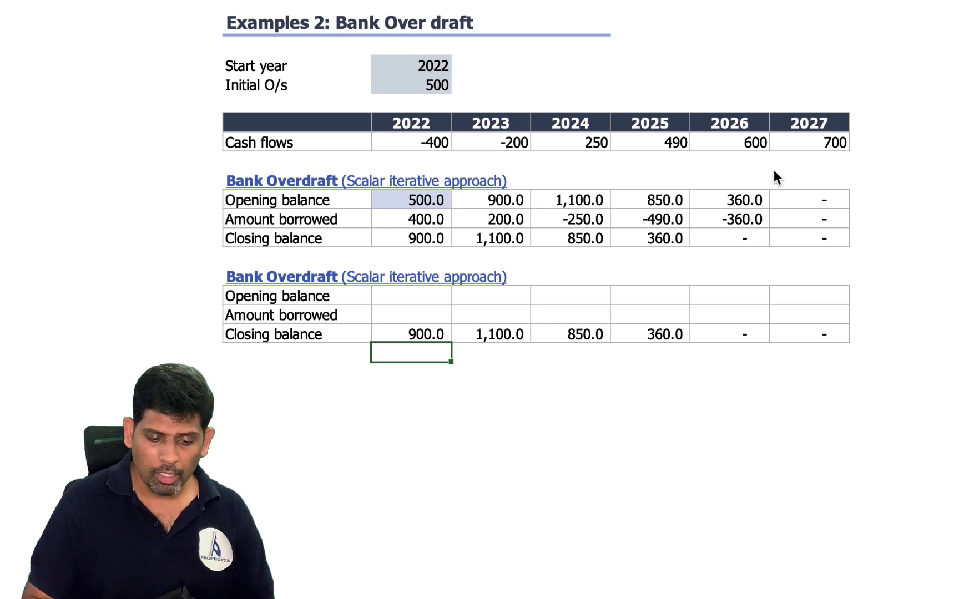
Step: Begin an XLOOKUP in the second schedule's 2022 Opening balance, J16, with the prior years J7#-1 as the lookup value
{"action": "key", "text": "Up"}
{"action": "key", "text": "Up"}
{"action": "key", "text": "Up"}
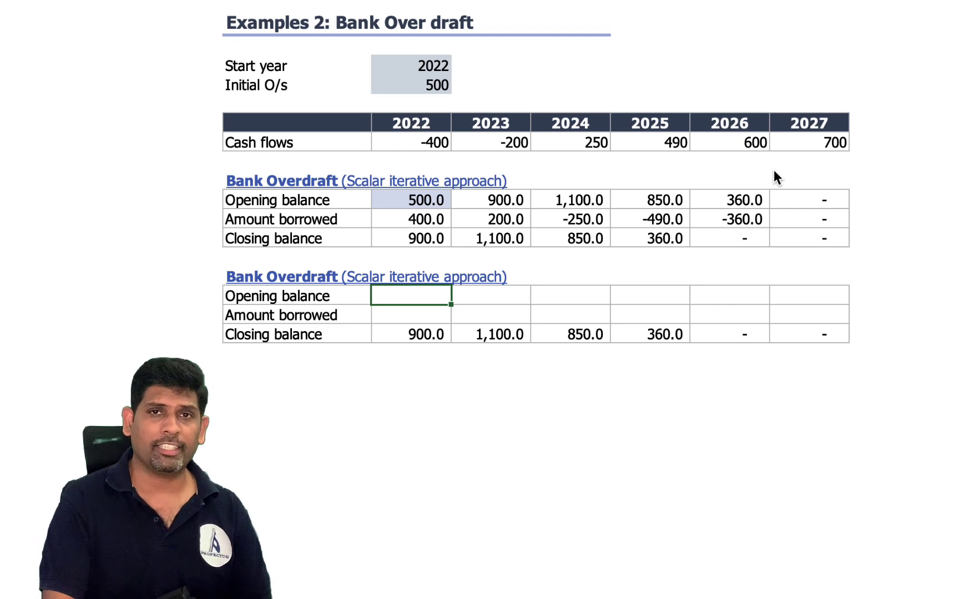
{"action": "type", "text": "=Xl"}
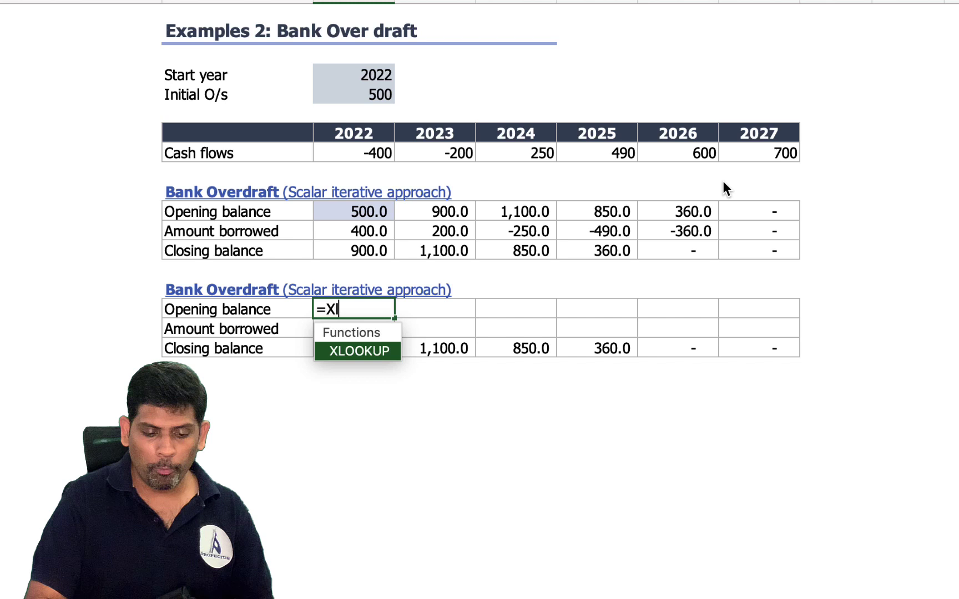
{"action": "key", "text": "Tab"}
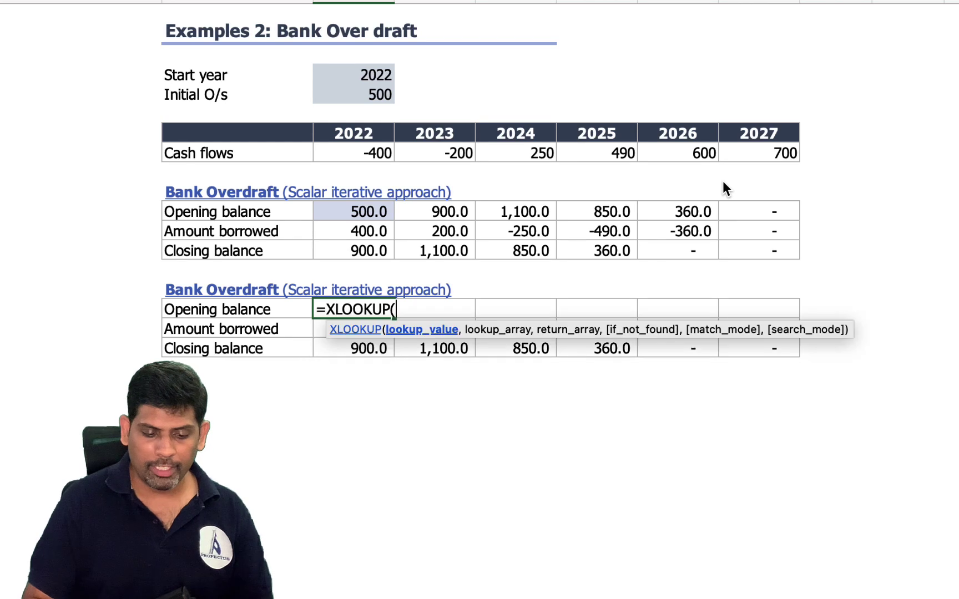
{"action": "key", "text": "Up"}
{"action": "key", "text": "Up"}
{"action": "key", "text": "Up"}
{"action": "key", "text": "Up"}
{"action": "key", "text": "Up"}
{"action": "key", "text": "Up"}
{"action": "key", "text": "Up"}
{"action": "key", "text": "Up"}
{"action": "key", "text": "Up"}
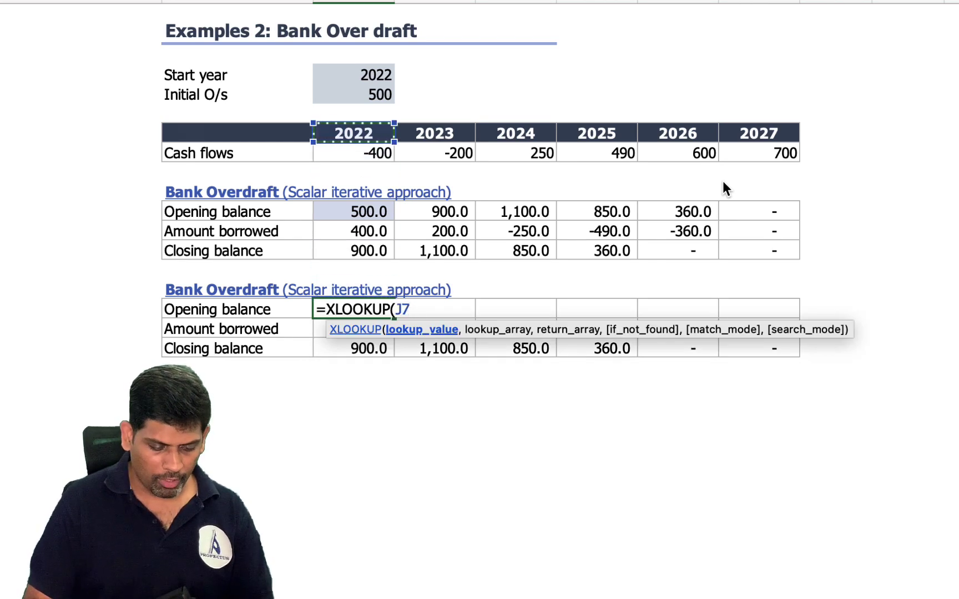
{"action": "type", "text": "#-1"}
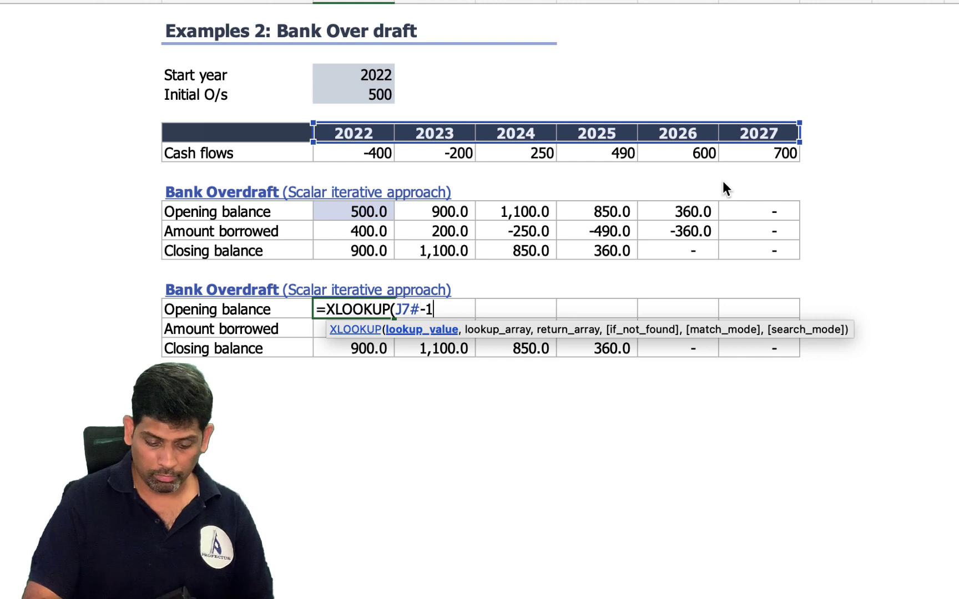
{"action": "type", "text": ","}
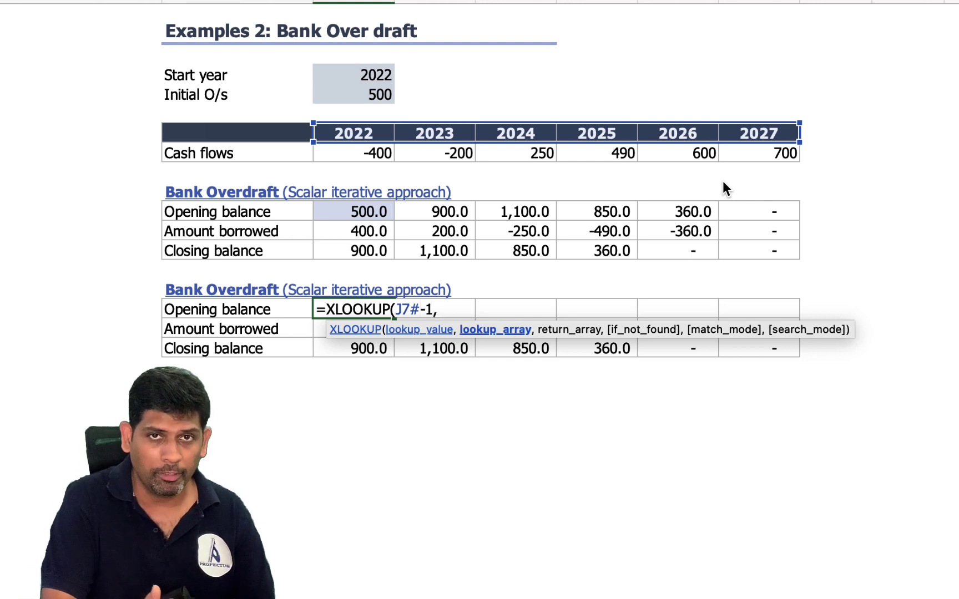
Step: Set the XLOOKUP lookup array to the spilled year header row, J7#
{"action": "key", "text": "Up"}
{"action": "key", "text": "Up"}
{"action": "key", "text": "Up"}
{"action": "key", "text": "Up"}
{"action": "key", "text": "Up"}
{"action": "key", "text": "Up"}
{"action": "key", "text": "Up"}
{"action": "key", "text": "Up"}
{"action": "key", "text": "Up"}
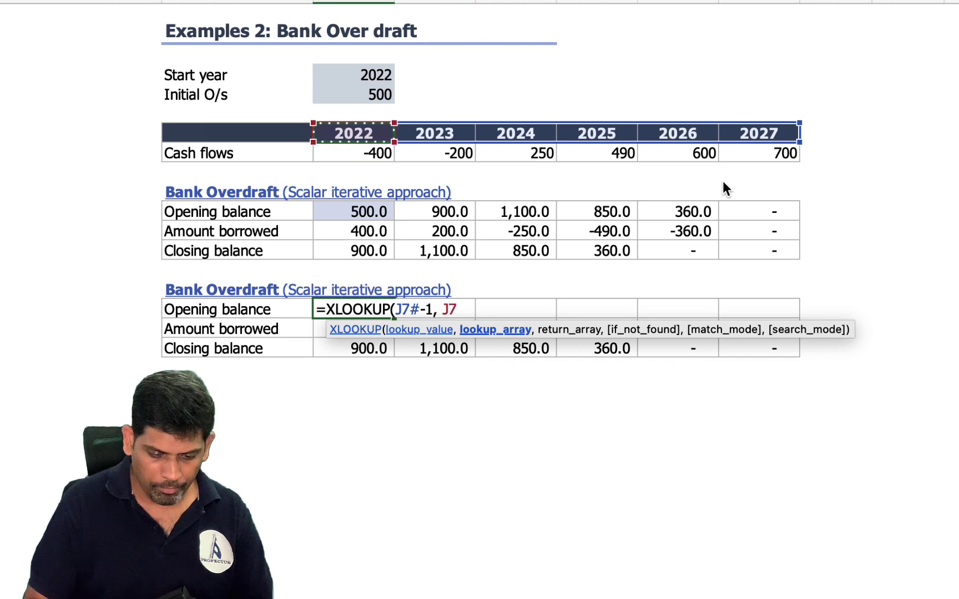
{"action": "type", "text": "#"}
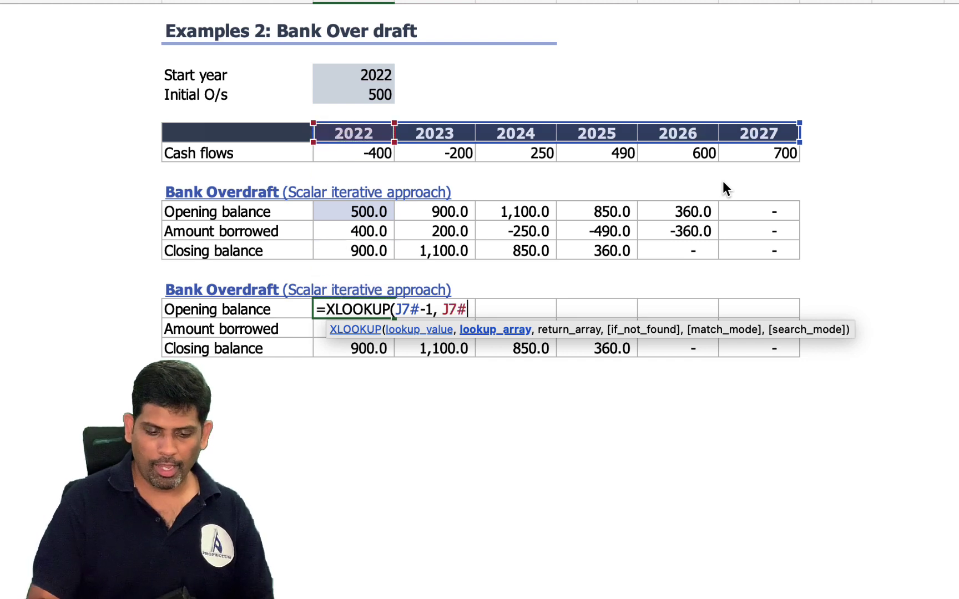
Step: Set the XLOOKUP return array to the spilled Closing balance row, J18#, and complete the formula
{"action": "type", "text": ","}
{"action": "key", "text": "Down"}
{"action": "key", "text": "Down"}
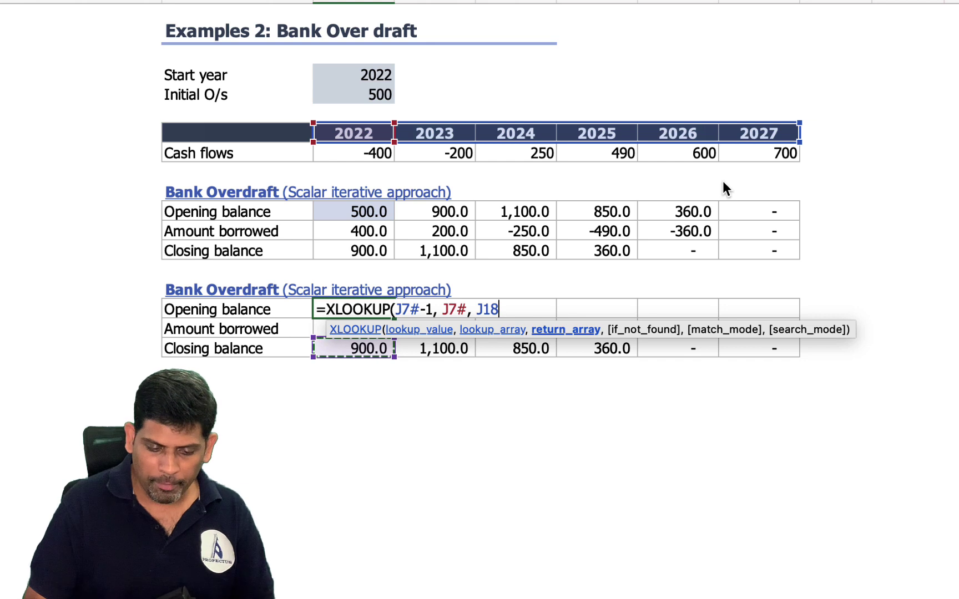
{"action": "type", "text": "#"}
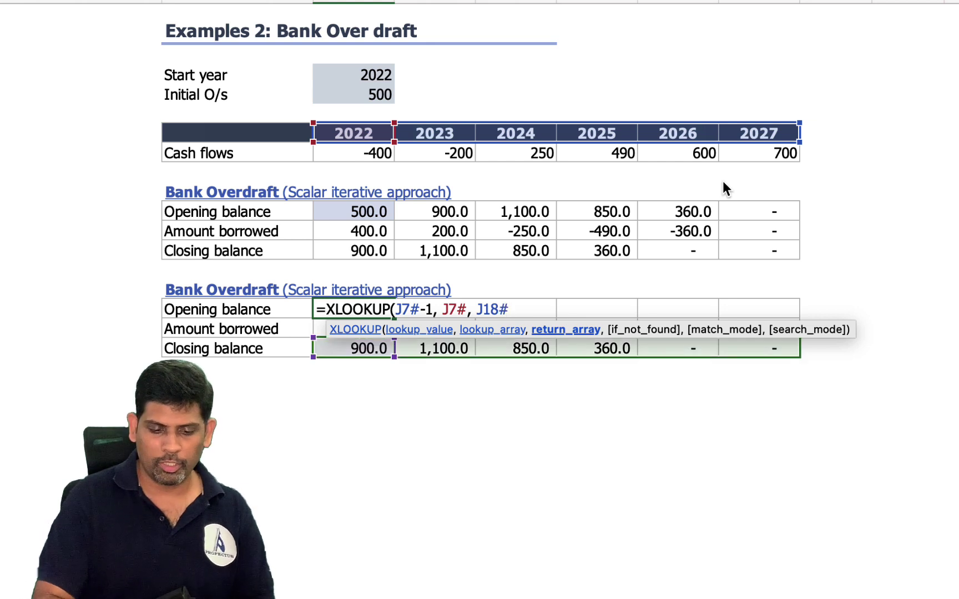
{"action": "type", "text": ")"}
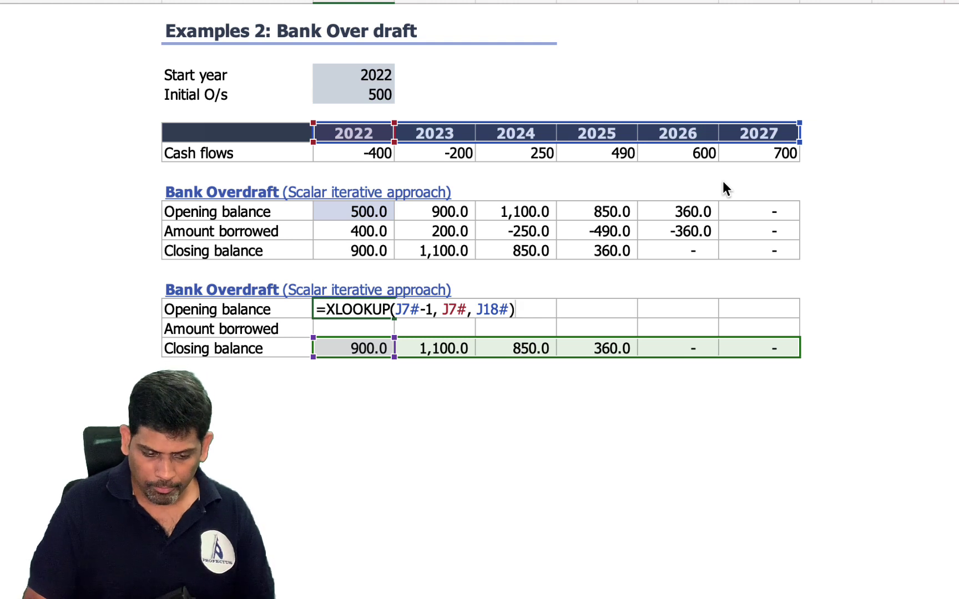
{"action": "key", "text": "Return"}
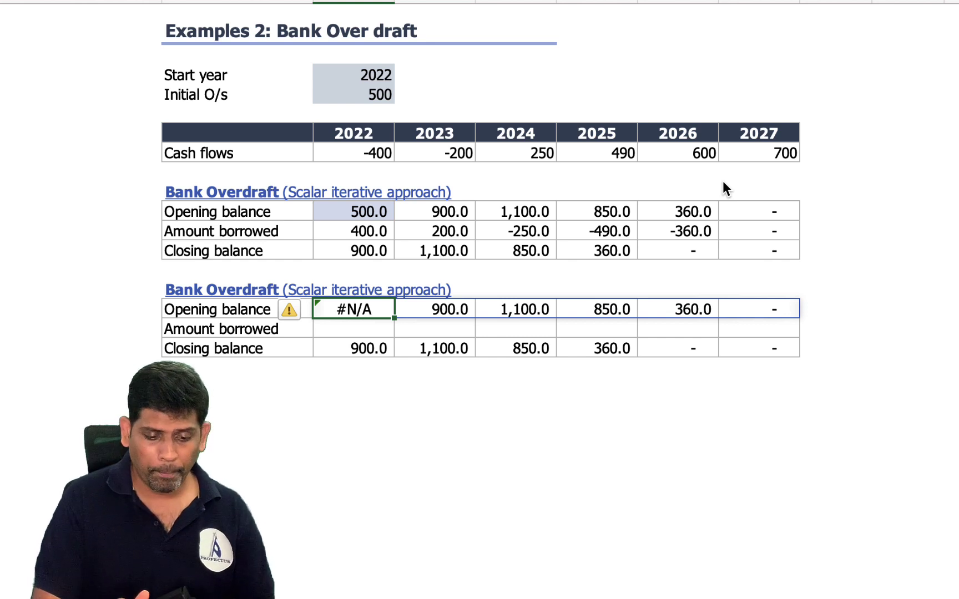
Step: Add the Initial O/s in J5 as the if-not-found value of the Opening balance XLOOKUP, entered as +J5
{"action": "key", "text": "F2"}
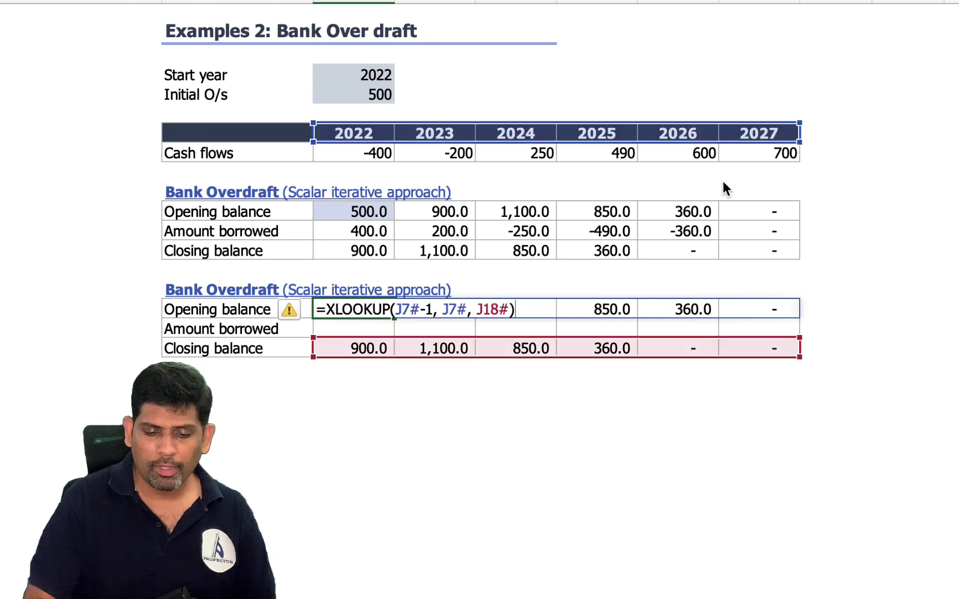
{"action": "key", "text": "Left"}
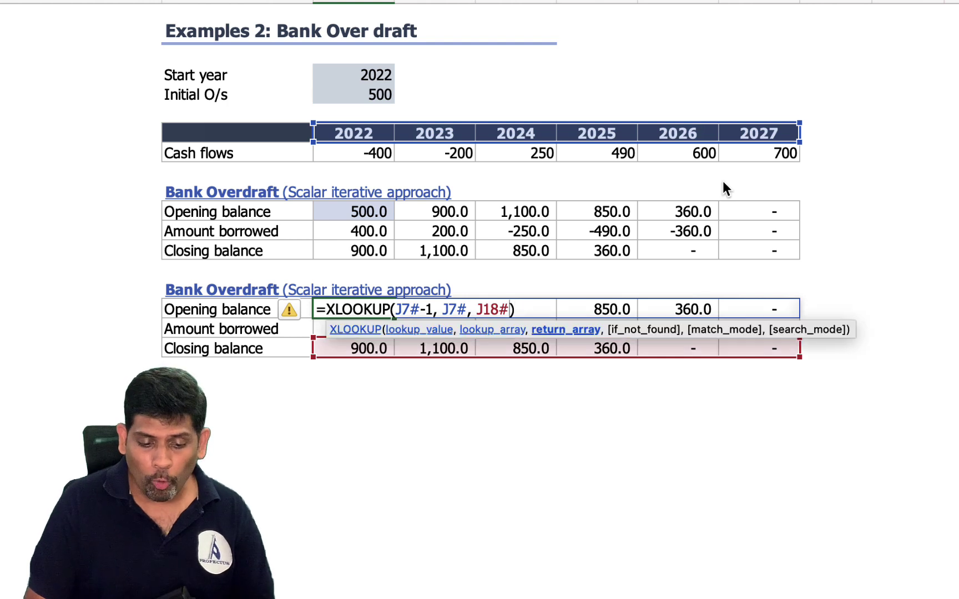
{"action": "type", "text": ","}
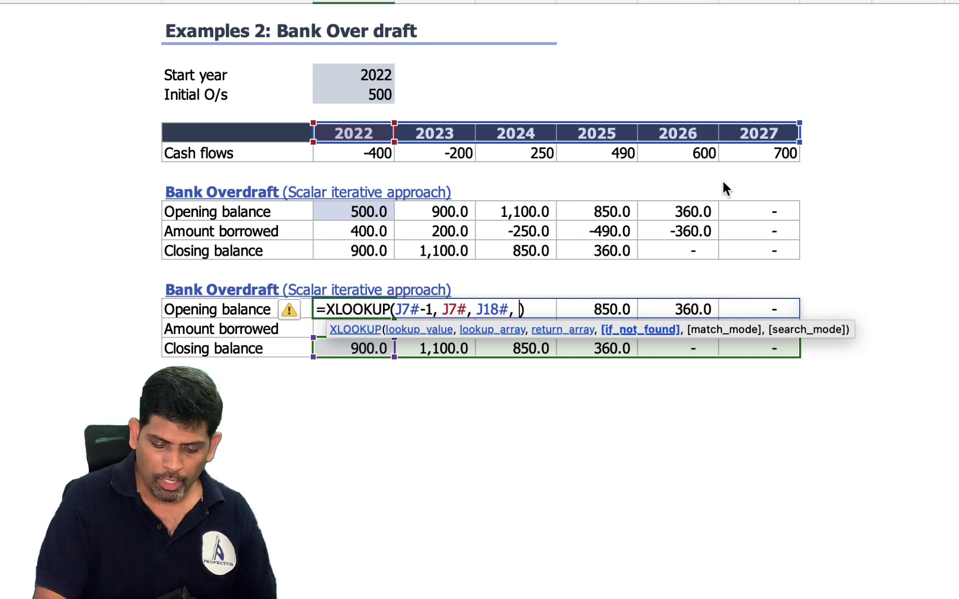
{"action": "type", "text": "+"}
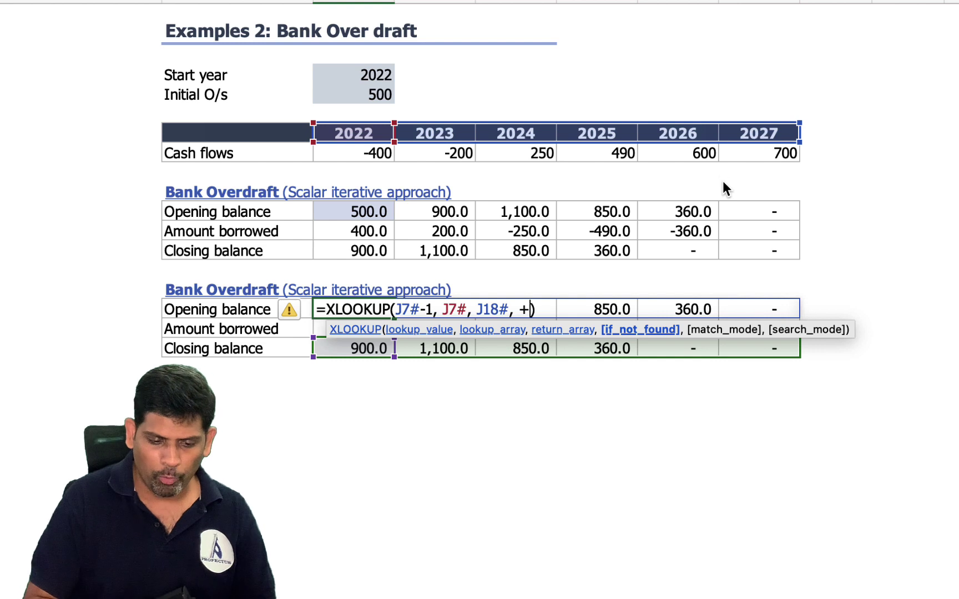
{"action": "left_click", "coordinate": [350, 91]}
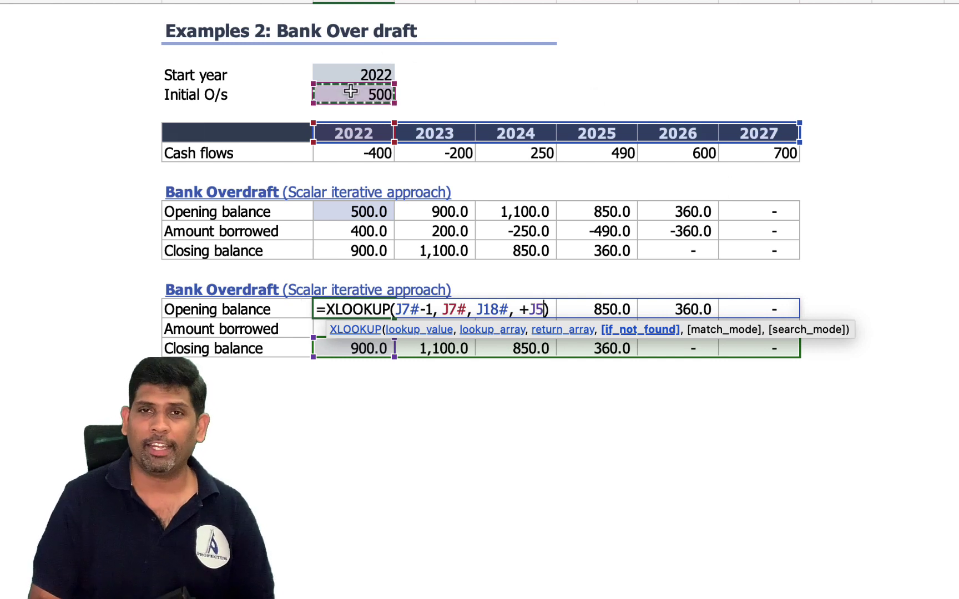
{"action": "key", "text": "Return"}
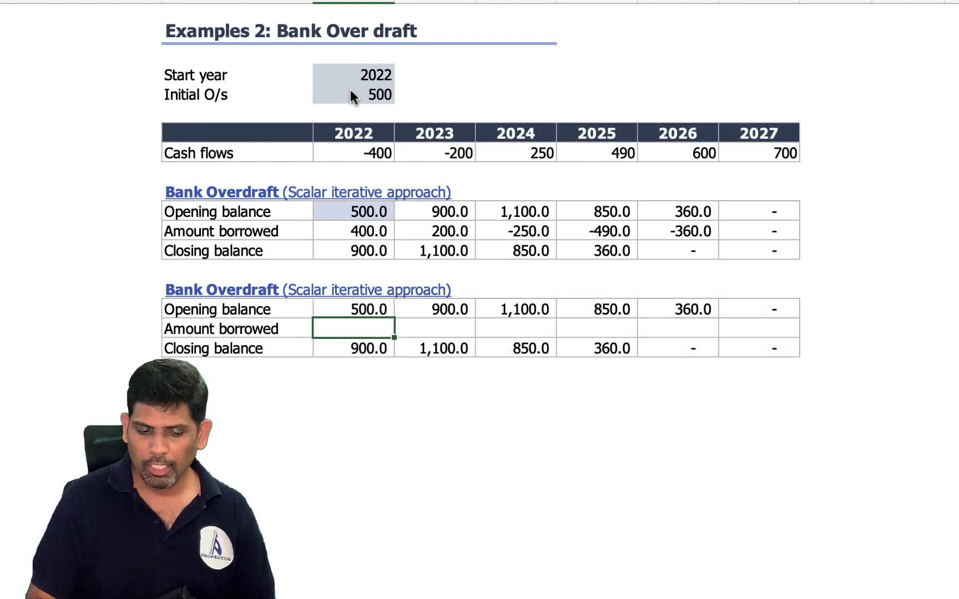
Step: Calculate the second schedule's Amount borrowed row in J17 as closing minus opening balance with the spilled formula =J18#-J16#
{"action": "key", "text": "Up"}
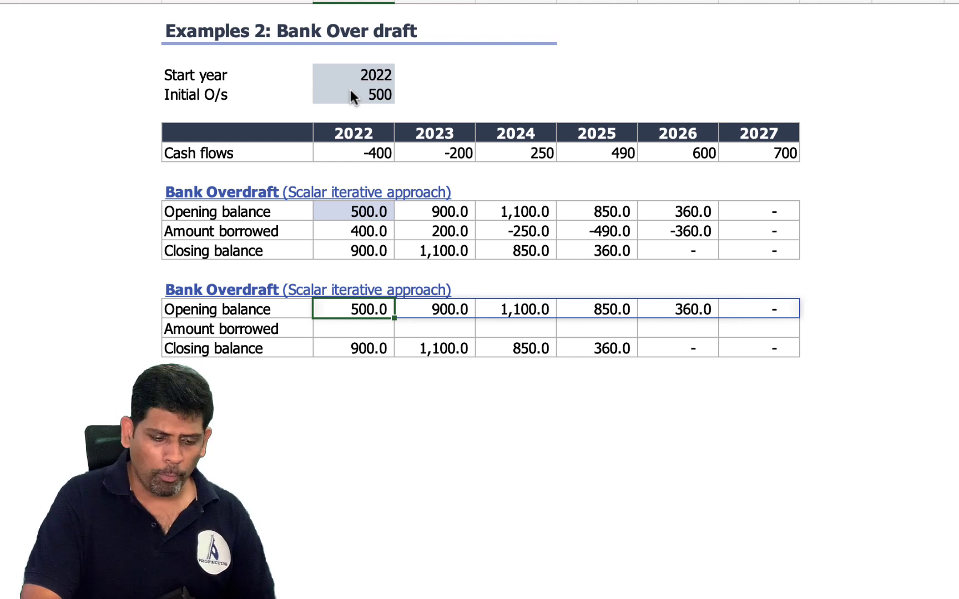
{"action": "key", "text": "Down"}
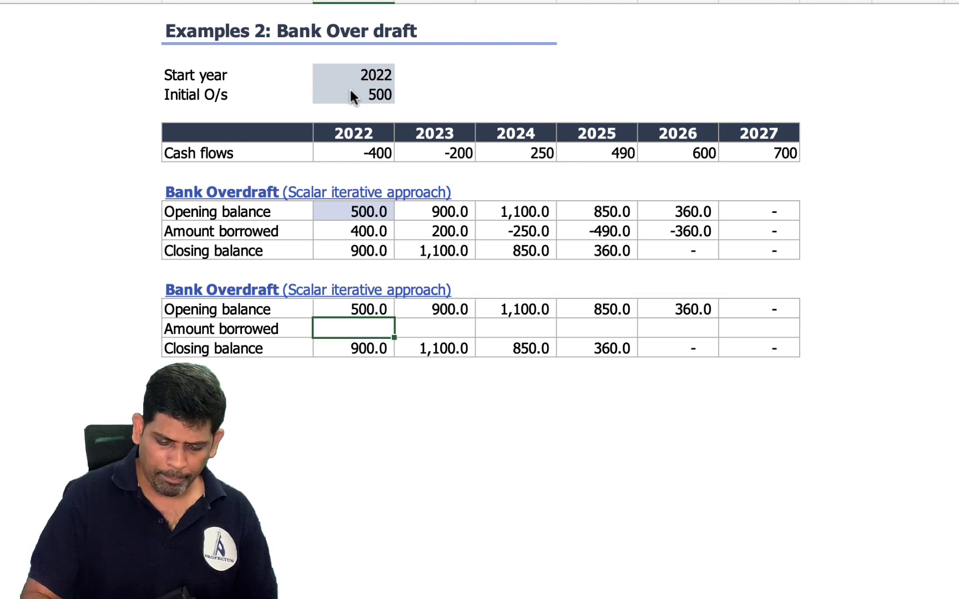
{"action": "type", "text": "="}
{"action": "key", "text": "Down"}
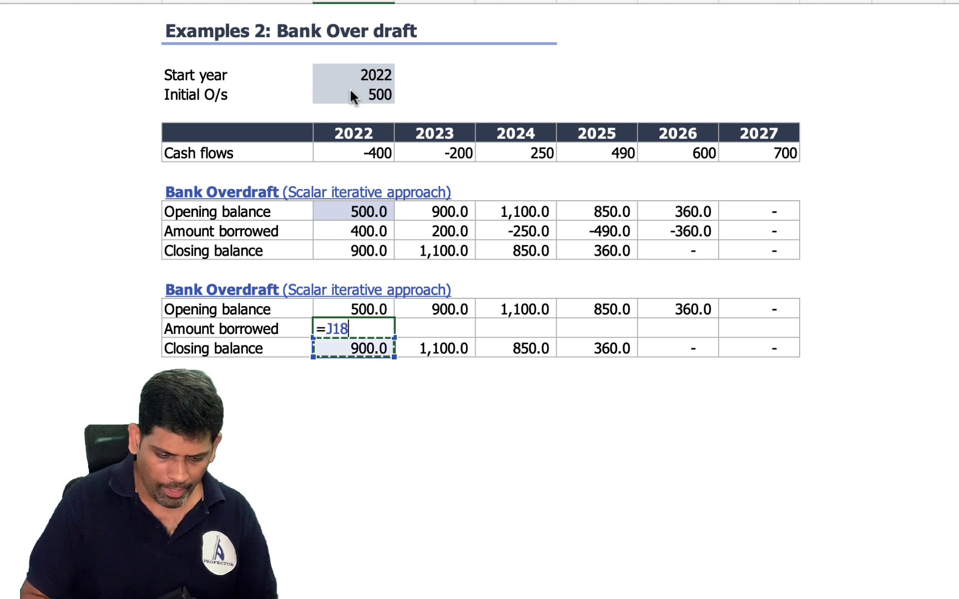
{"action": "type", "text": "#-"}
{"action": "key", "text": "Up"}
{"action": "type", "text": "#"}
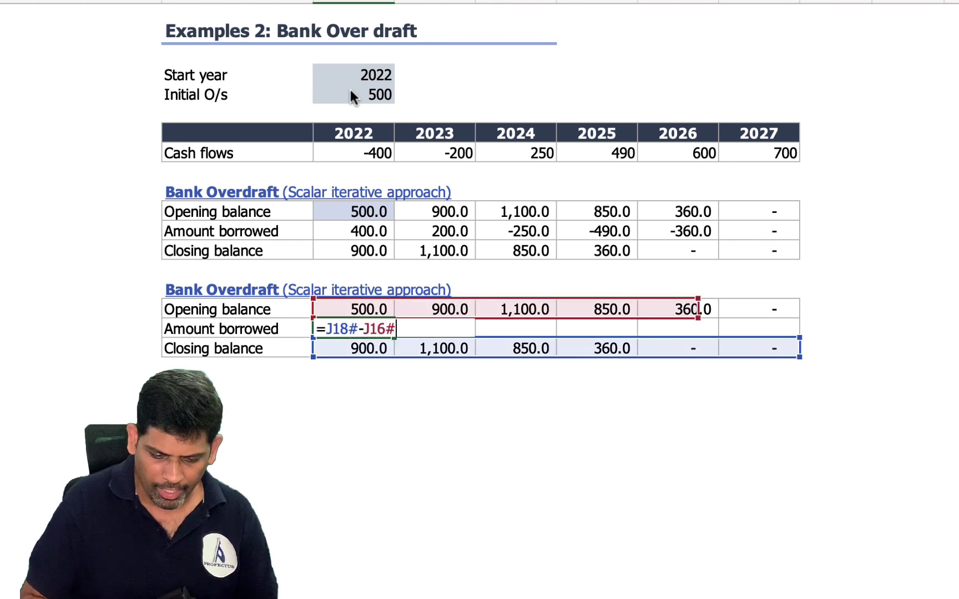
{"action": "key", "text": "Return"}
{"action": "key", "text": "Up"}
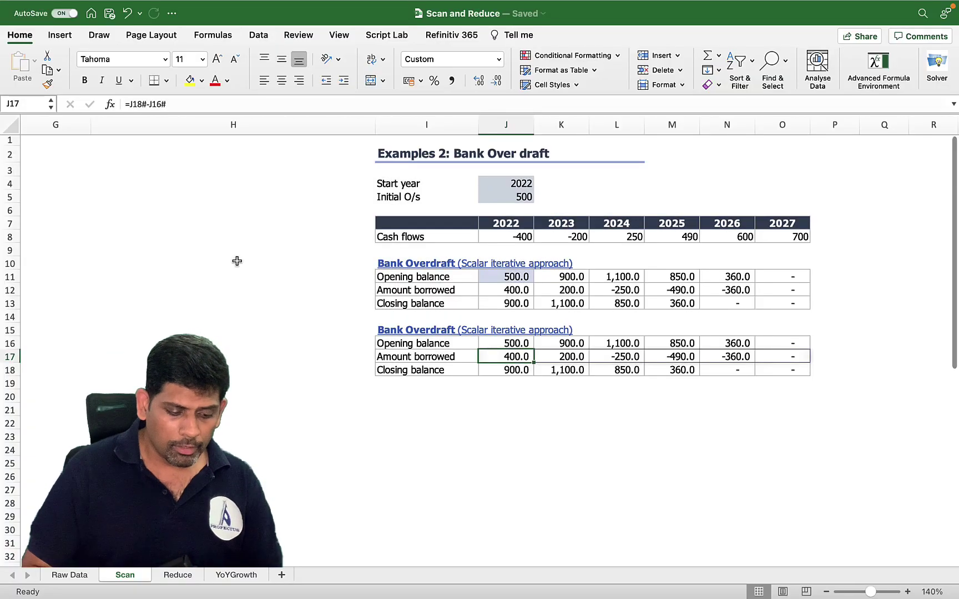
Step: On the Reduce sheet, clear the spilled Moving Val formula starting in E9
{"action": "left_click", "coordinate": [176, 576]}
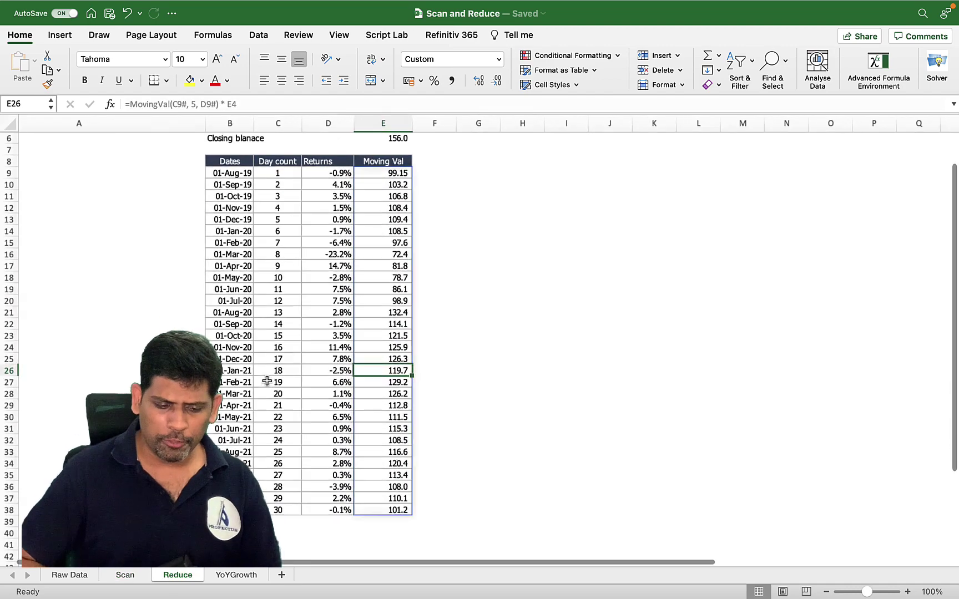
{"action": "scroll", "coordinate": [267, 381], "scroll_direction": "up", "scroll_amount": 3}
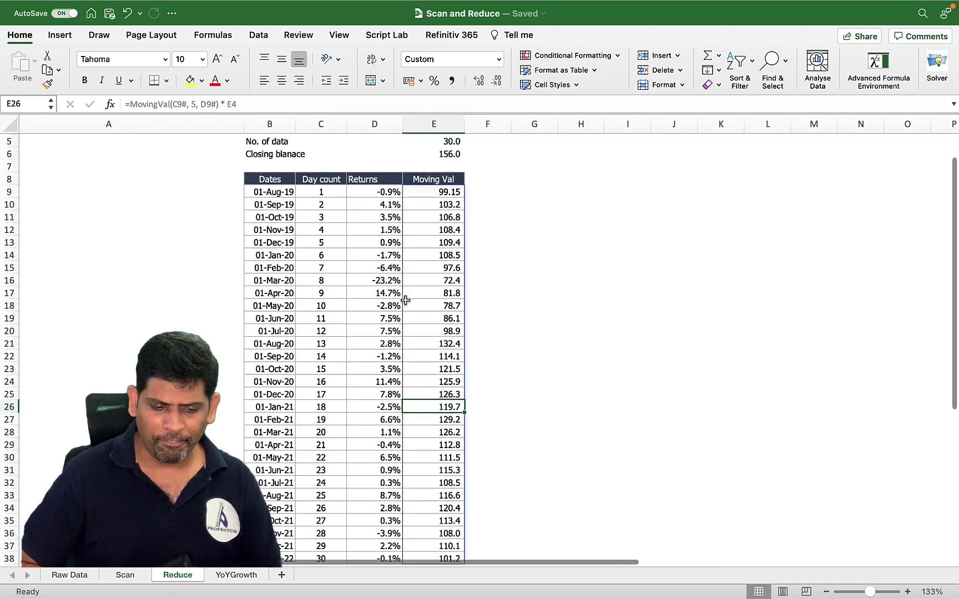
{"action": "left_click", "coordinate": [420, 206]}
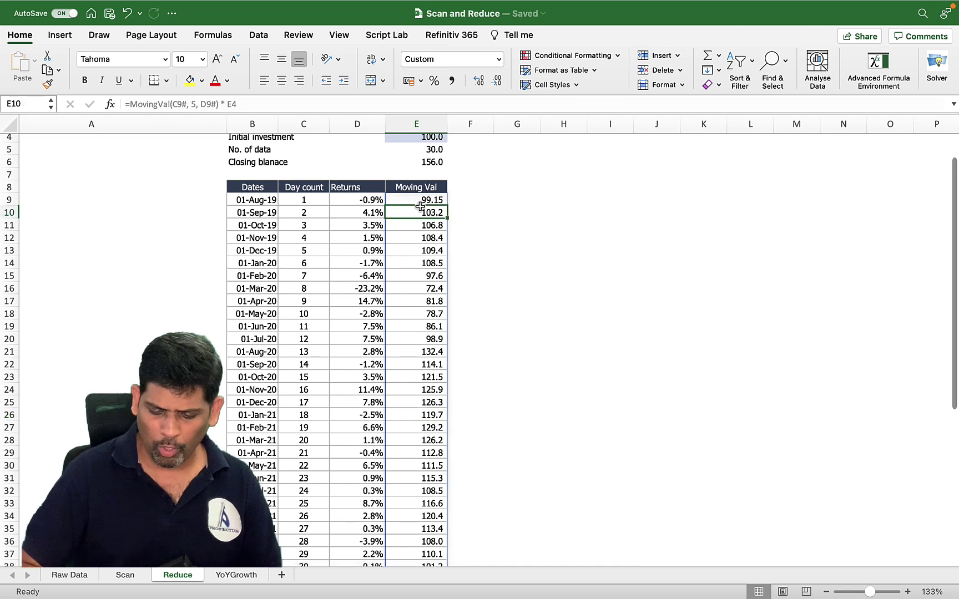
{"action": "key", "text": "Delete"}
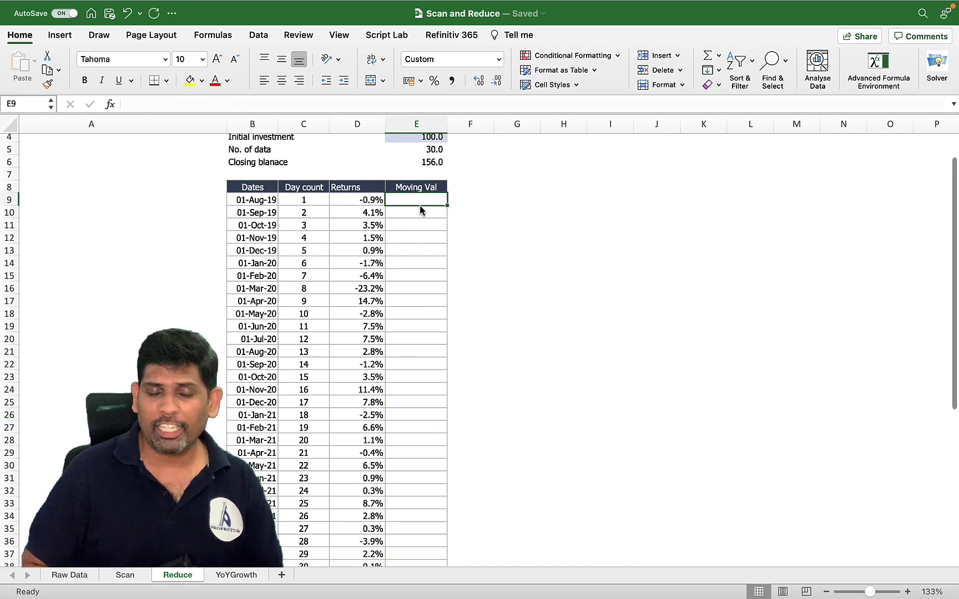
{"action": "scroll", "coordinate": [332, 261], "scroll_direction": "up", "scroll_amount": 3}
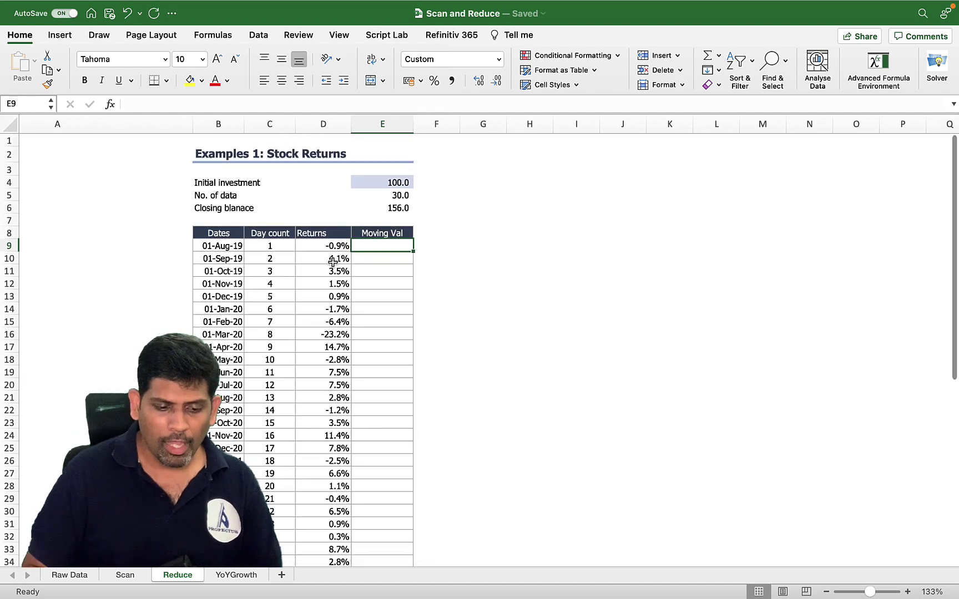
Step: Begin a REDUCE formula in the Closing balance cell, E6, with the Initial investment E4 as its initial value
{"action": "key", "text": "Up"}
{"action": "key", "text": "Up"}
{"action": "key", "text": "Up"}
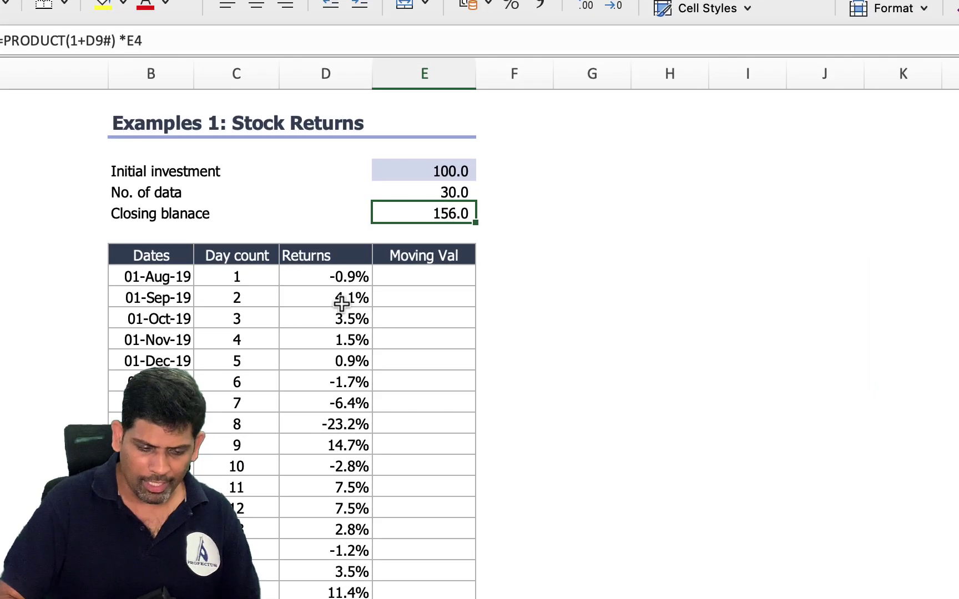
{"action": "type", "text": "=Redu"}
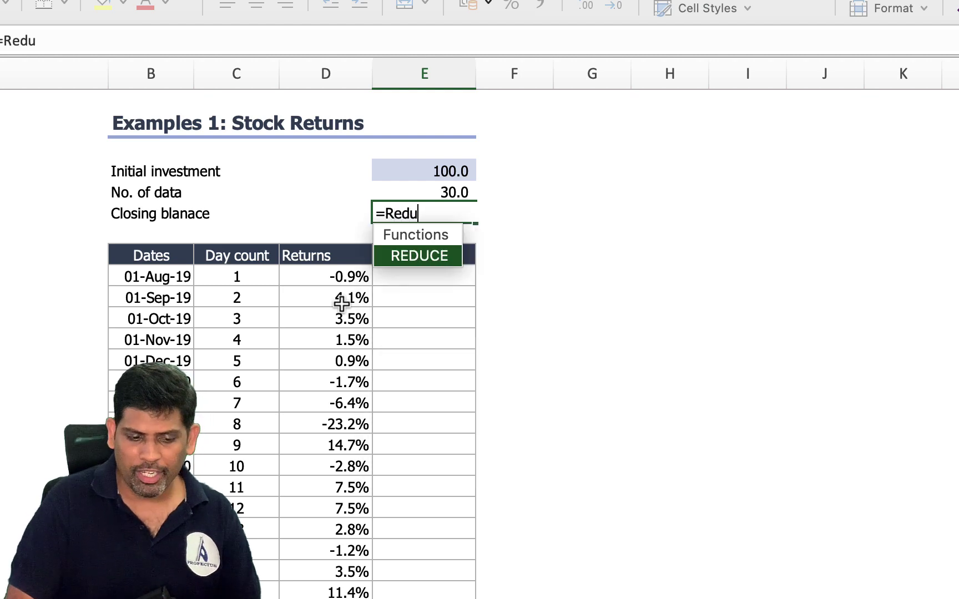
{"action": "key", "text": "Tab"}
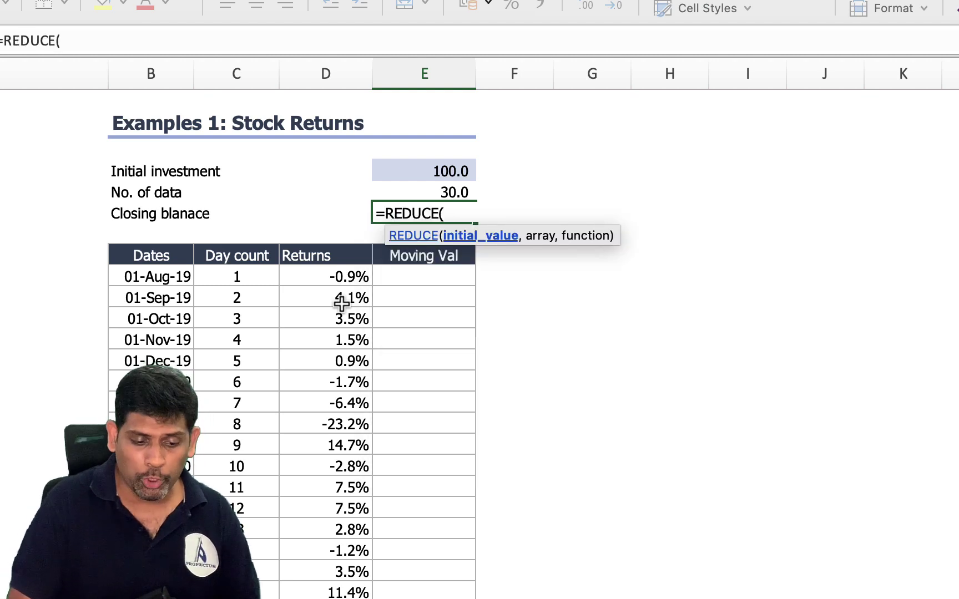
{"action": "key", "text": "Up"}
{"action": "key", "text": "Up"}
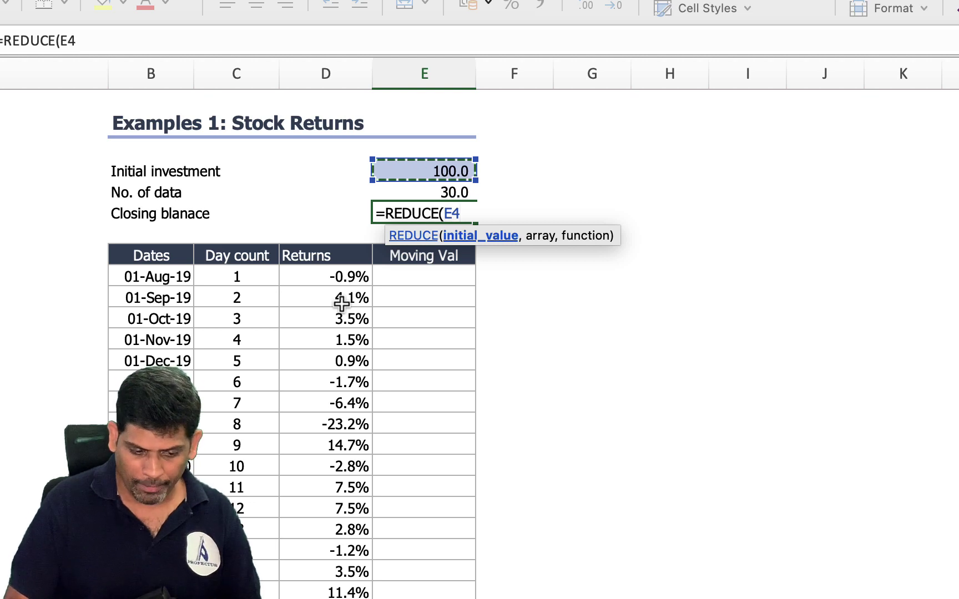
Step: Set the REDUCE array to the spilled Returns column, D9#
{"action": "type", "text": ","}
{"action": "key", "text": "Down"}
{"action": "key", "text": "Down"}
{"action": "key", "text": "Down"}
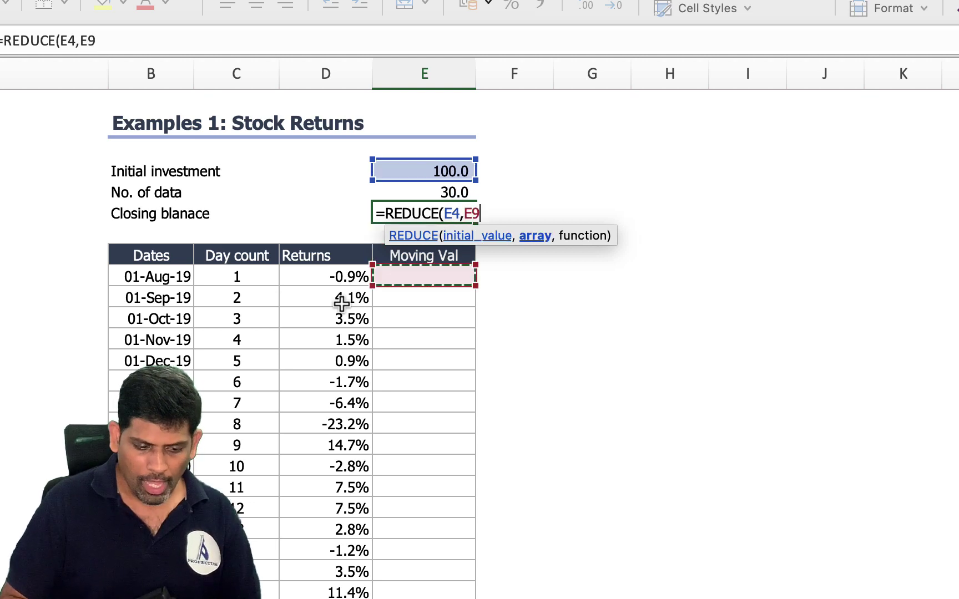
{"action": "key", "text": "Left"}
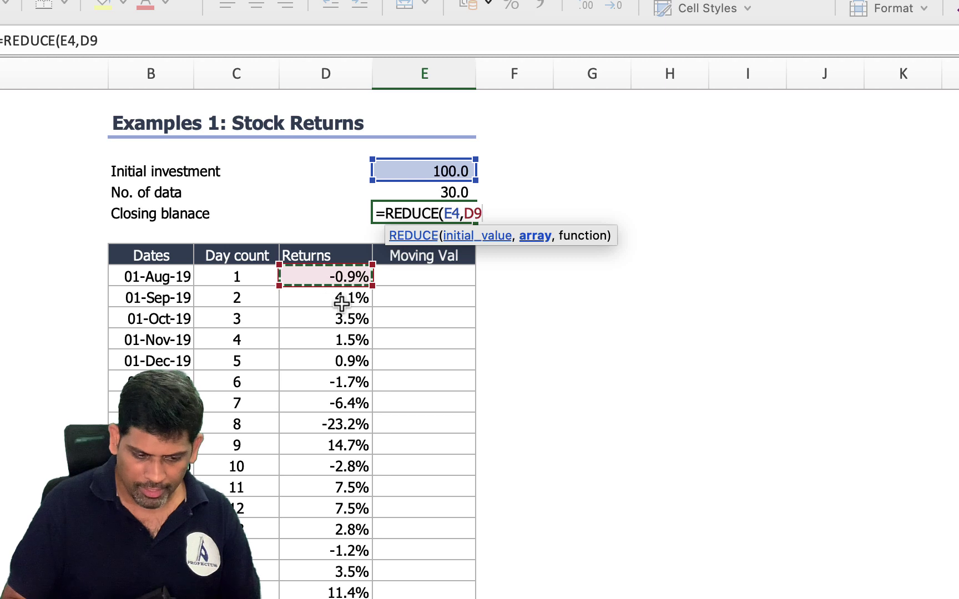
{"action": "type", "text": "#,"}
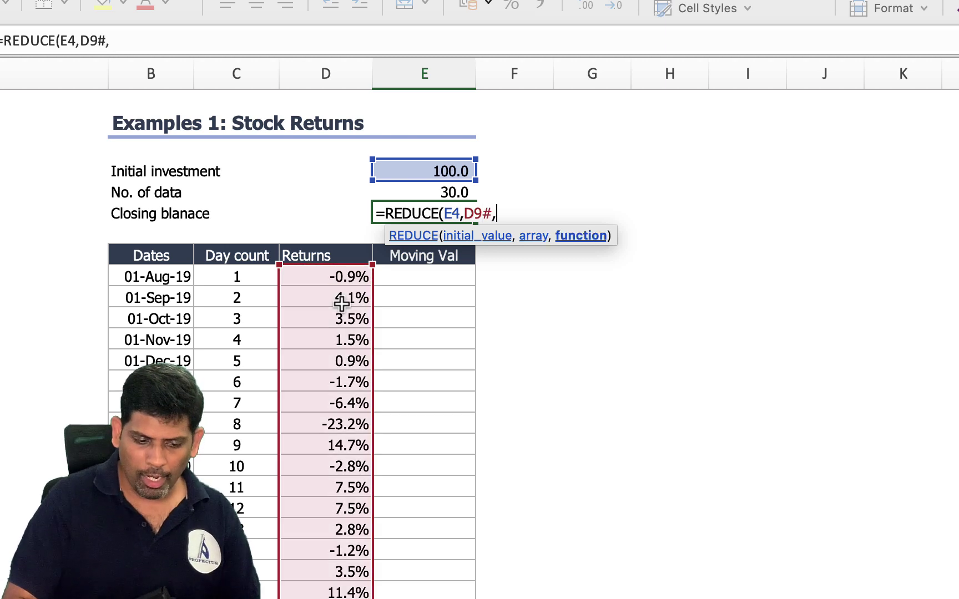
Step: Add LAMBDA(a,b,a*(1+b)) as the REDUCE function and complete the Closing balance formula
{"action": "type", "text": " Lambd"}
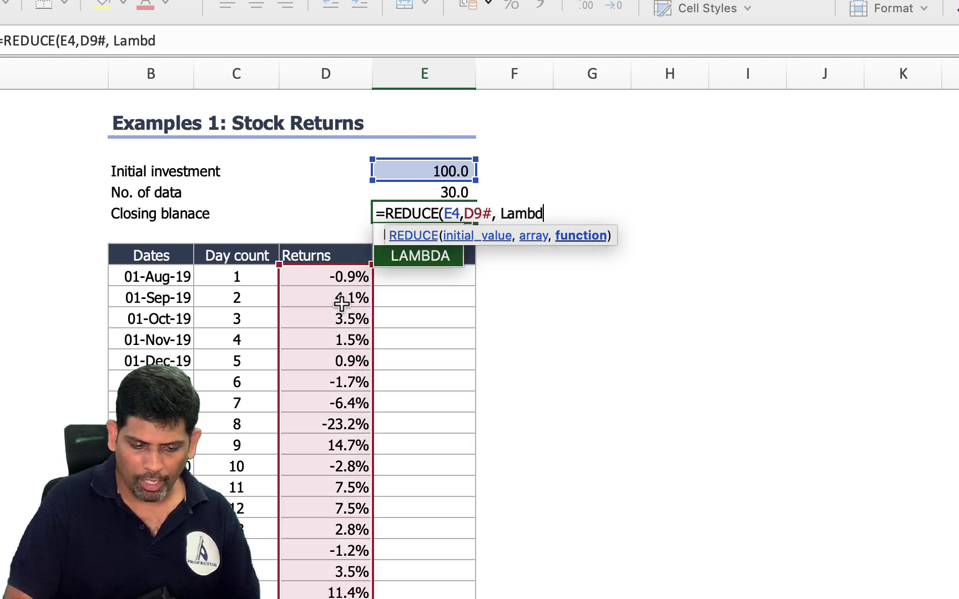
{"action": "key", "text": "BackSpace"}
{"action": "type", "text": "da"}
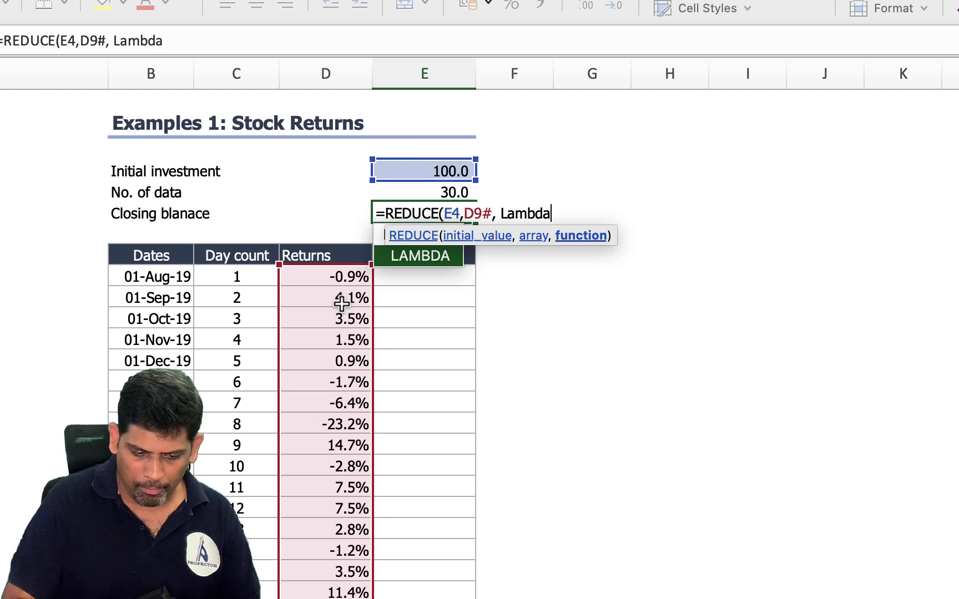
{"action": "type", "text": "(a,b,a"}
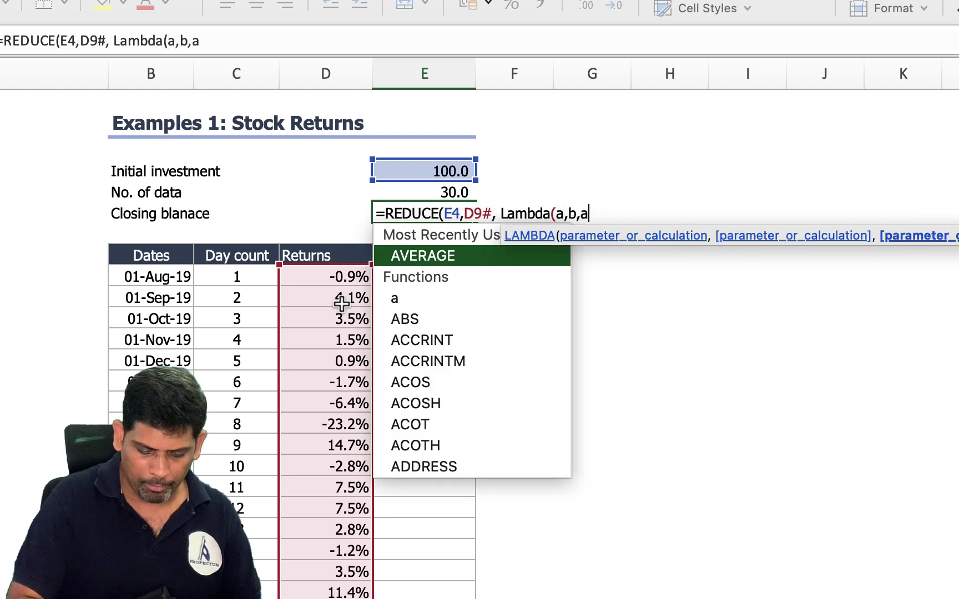
{"action": "type", "text": "*(1+b))"}
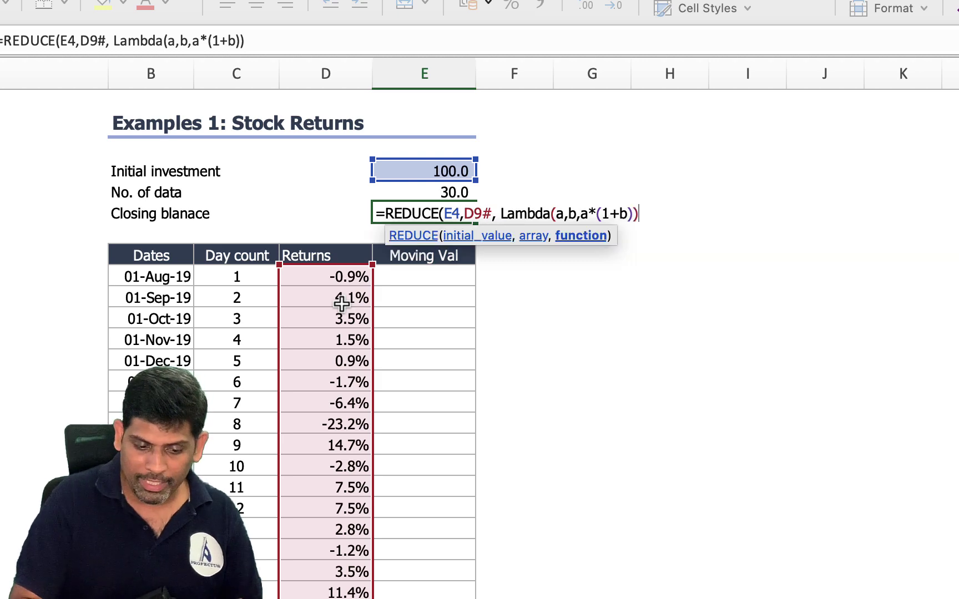
{"action": "type", "text": ")"}
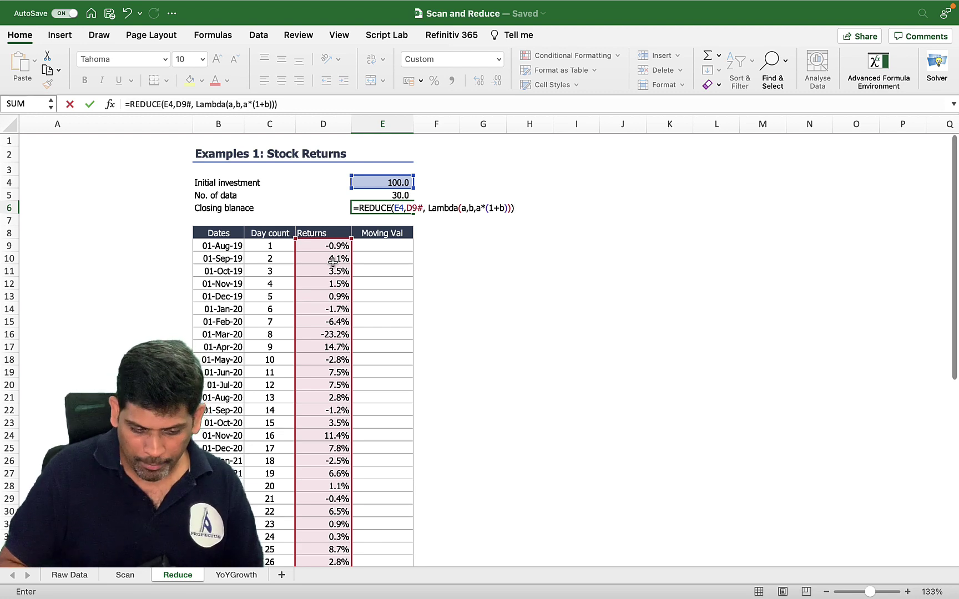
{"action": "key", "text": "Return"}
{"action": "key", "text": "Up"}
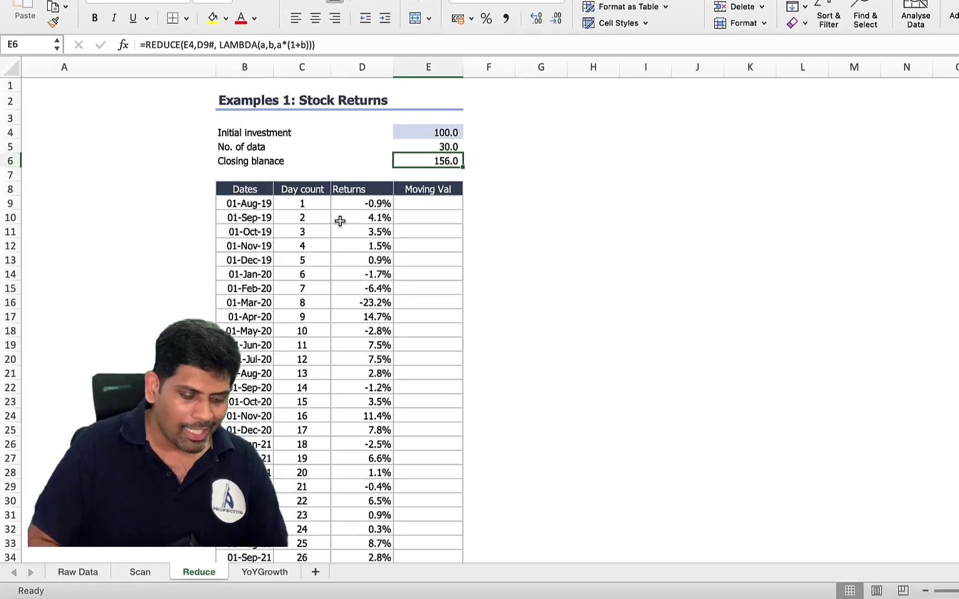
Step: Check the final SCAN value for 01-Jan-22 in E39 on the Scan sheet against the REDUCE closing balance
{"action": "left_click", "coordinate": [148, 574]}
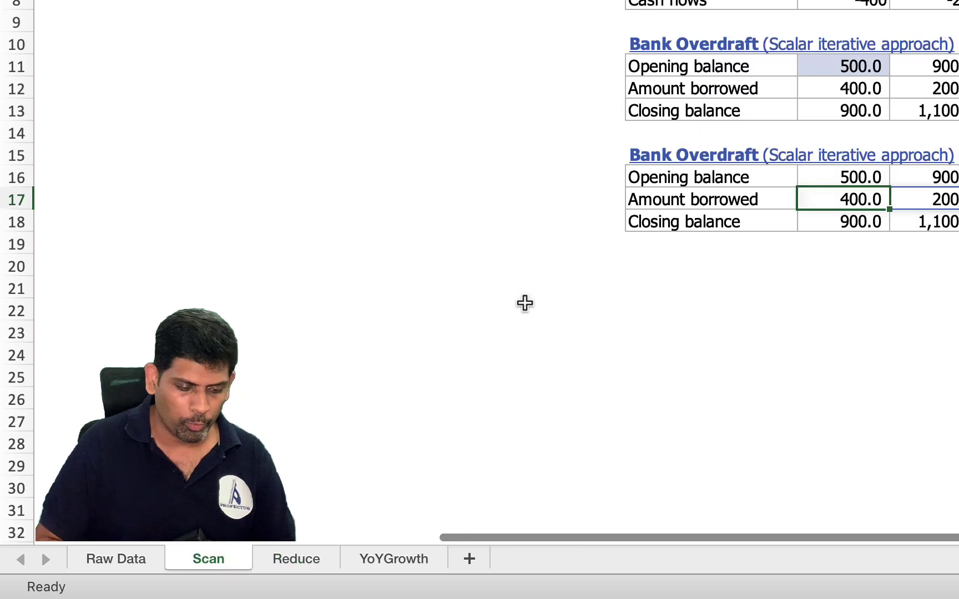
{"action": "scroll", "coordinate": [525, 303], "scroll_direction": "left", "scroll_amount": 6}
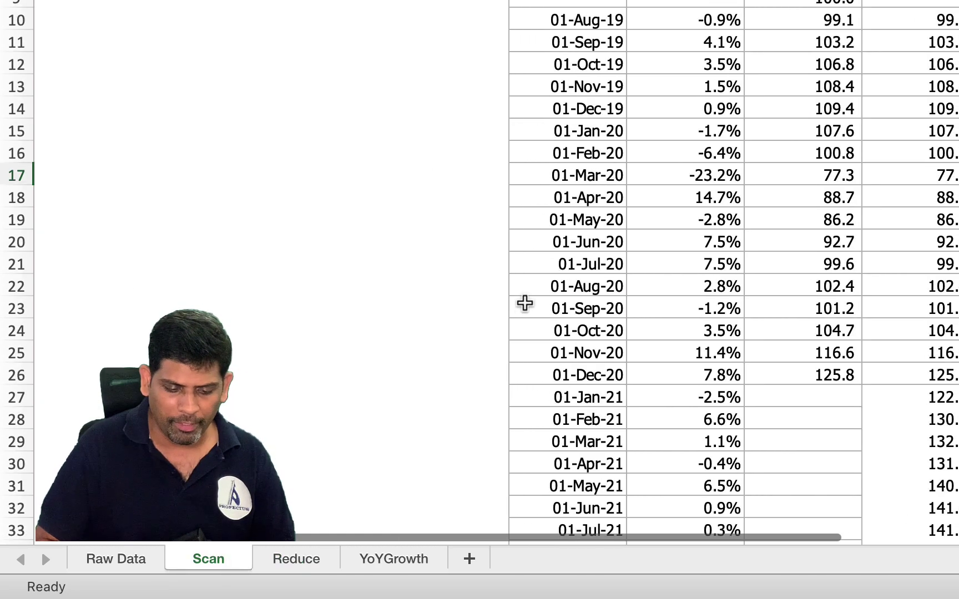
{"action": "scroll", "coordinate": [524, 303], "scroll_direction": "down", "scroll_amount": 10}
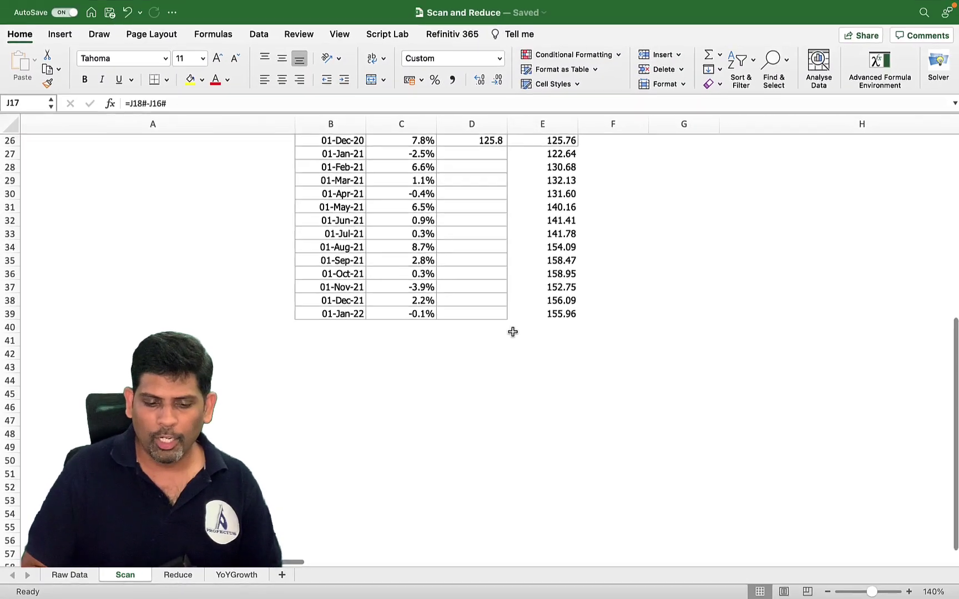
{"action": "left_click", "coordinate": [938, 22]}
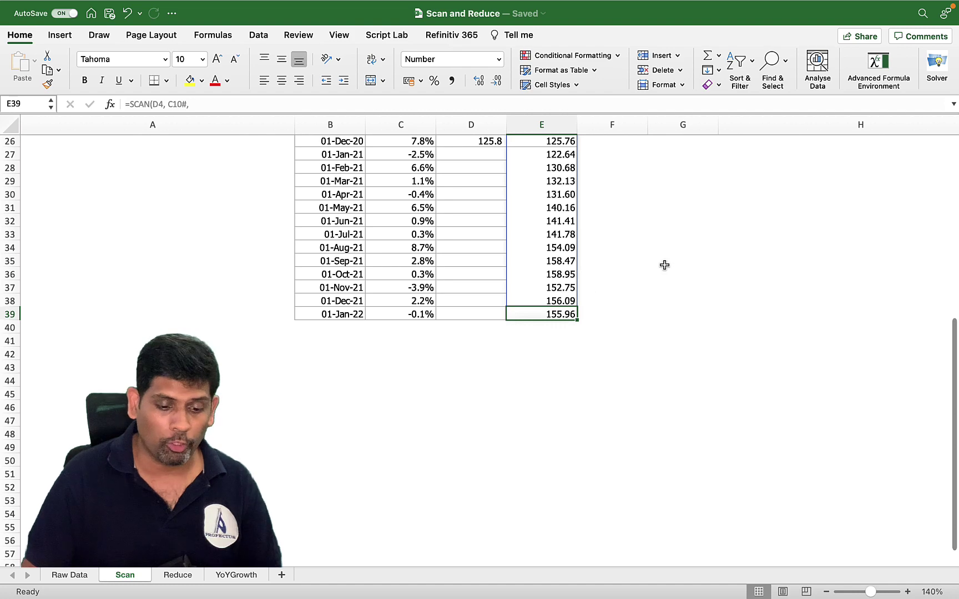
Step: Return to the Reduce sheet and begin the formula =100*PRODUCT( in the Moving Val cell for 01-Jan-22, E38
{"action": "left_click", "coordinate": [176, 576]}
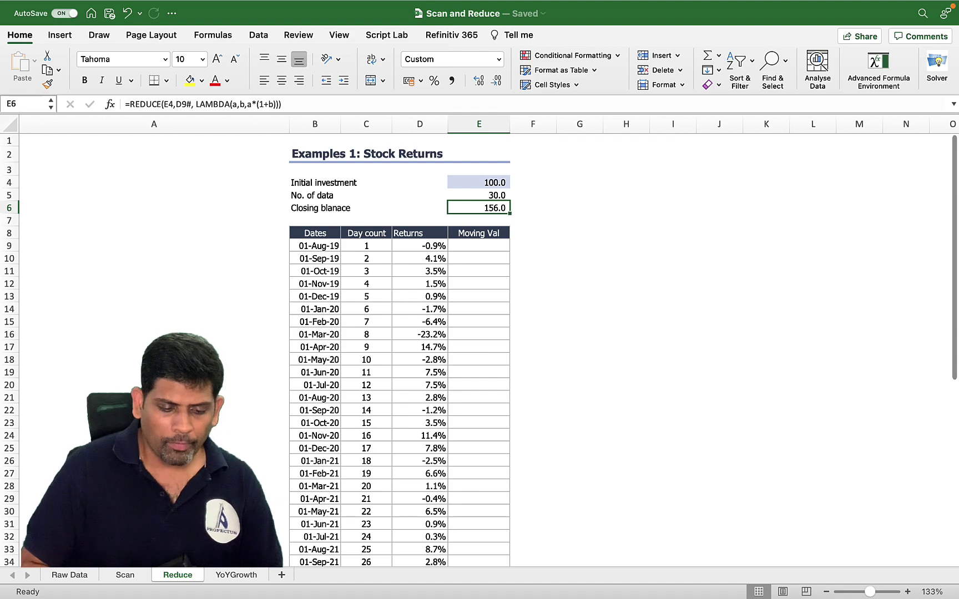
{"action": "scroll", "coordinate": [377, 537], "scroll_direction": "down", "scroll_amount": 10}
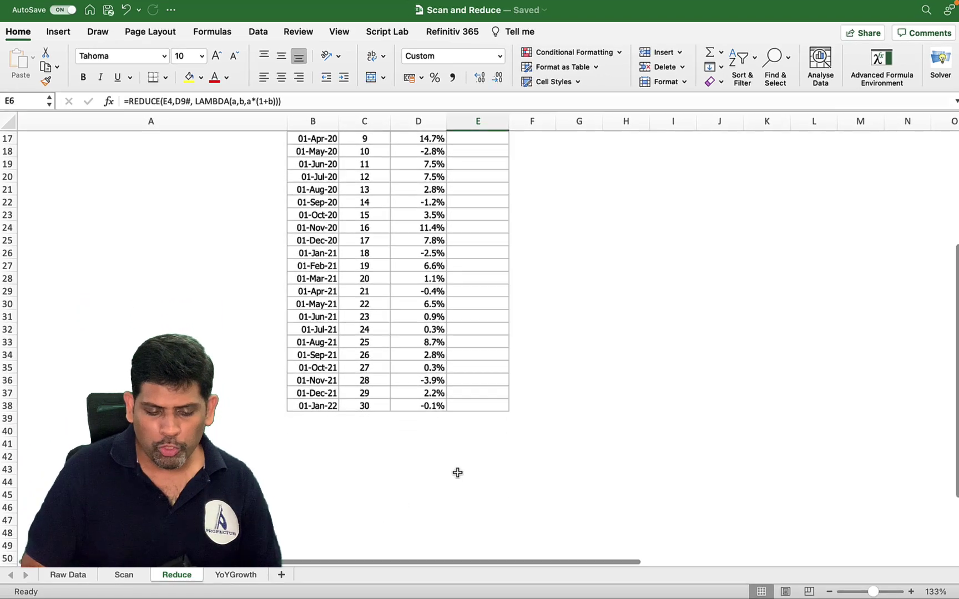
{"action": "left_click", "coordinate": [477, 408]}
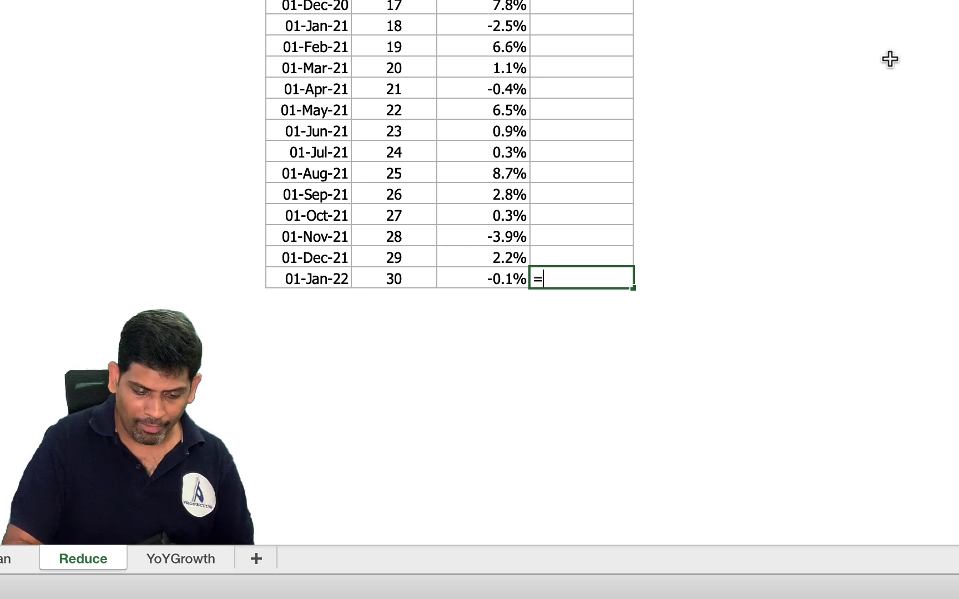
{"action": "type", "text": "00"}
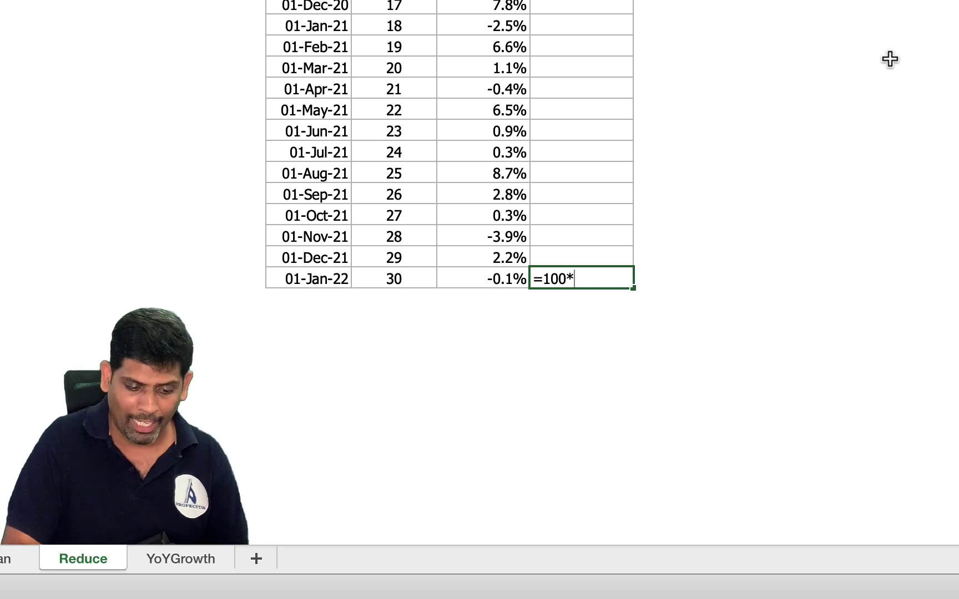
{"action": "type", "text": "*"}
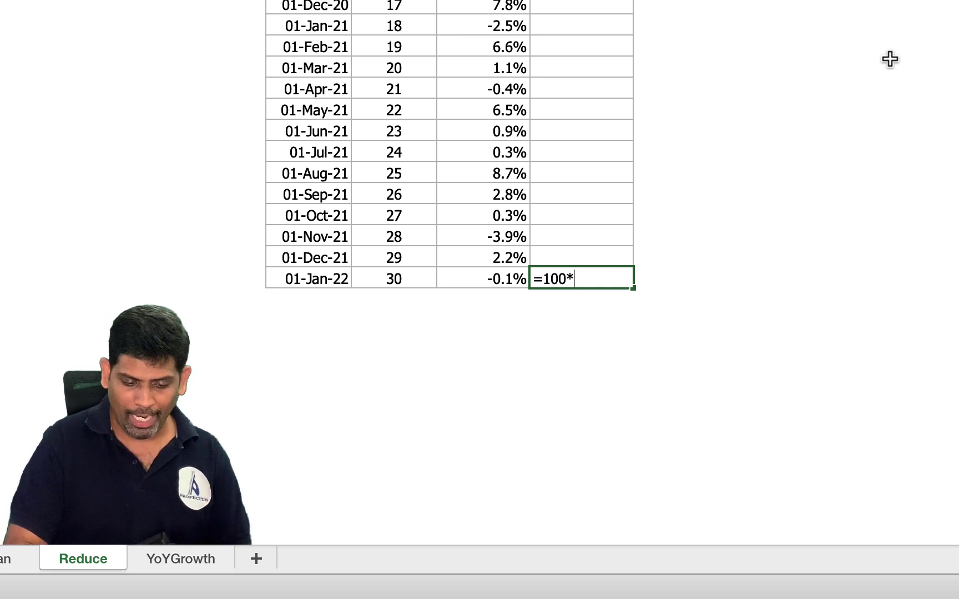
{"action": "type", "text": "Product("}
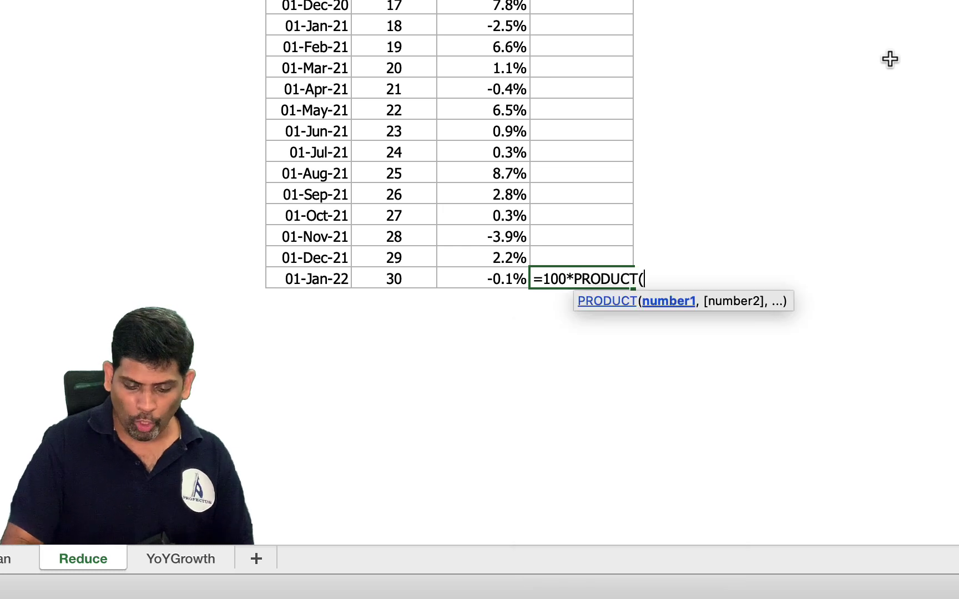
Step: Complete the Moving Val formula for 01-Jan-22 as =100*PRODUCT(1+D33:D38) and check its six-month range
{"action": "type", "text": "1+"}
{"action": "key", "text": "Left"}
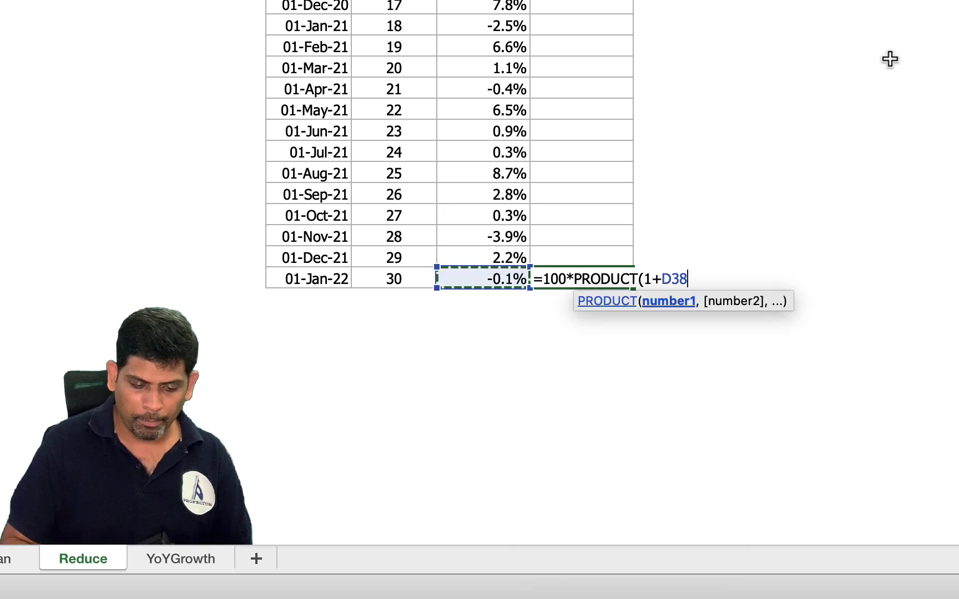
{"action": "key", "text": "shift+Up"}
{"action": "key", "text": "shift+Up"}
{"action": "key", "text": "shift+Up"}
{"action": "key", "text": "shift+Up"}
{"action": "key", "text": "shift+Up"}
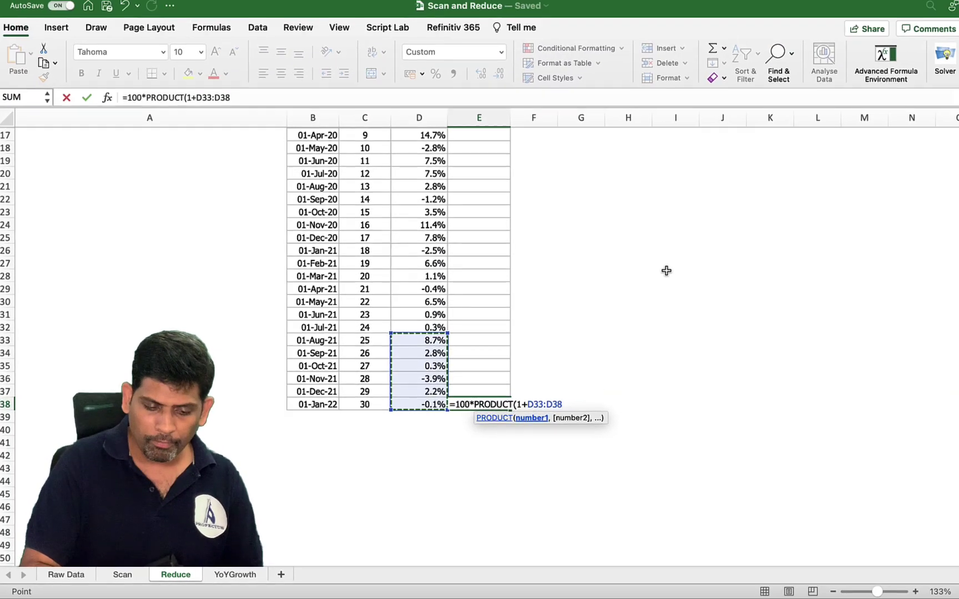
{"action": "key", "text": "ctrl+Return"}
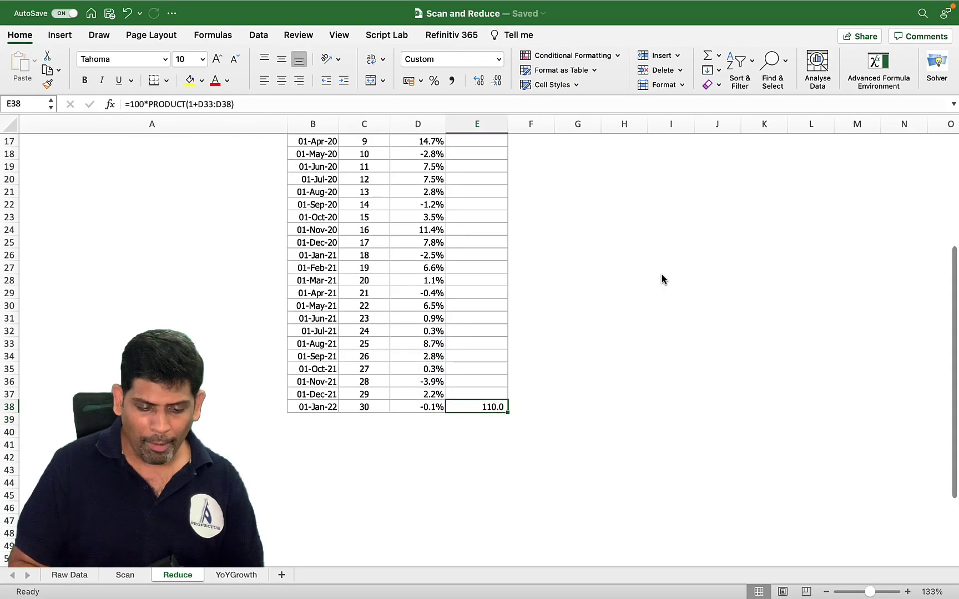
{"action": "key", "text": "F2"}
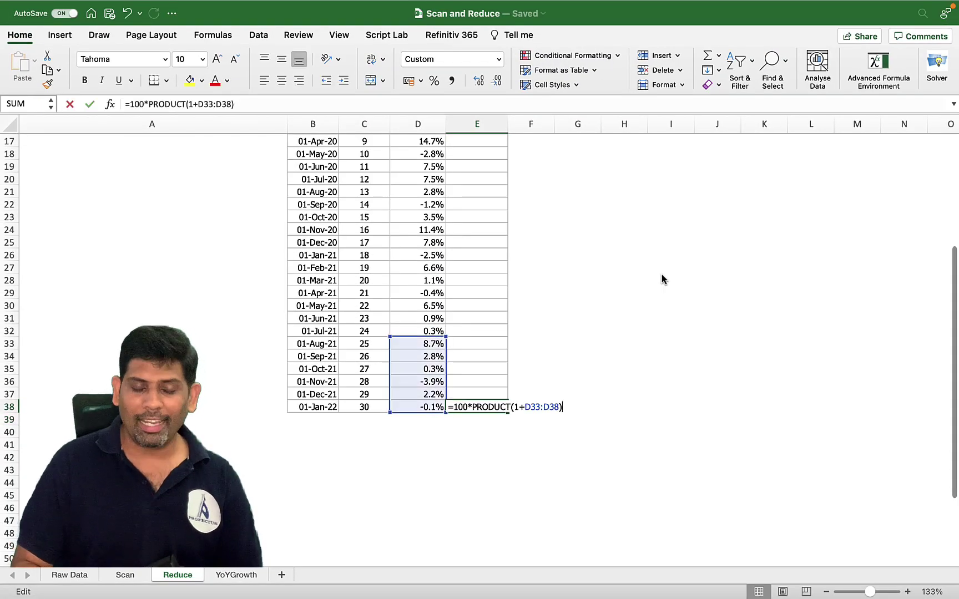
{"action": "key", "text": "Escape"}
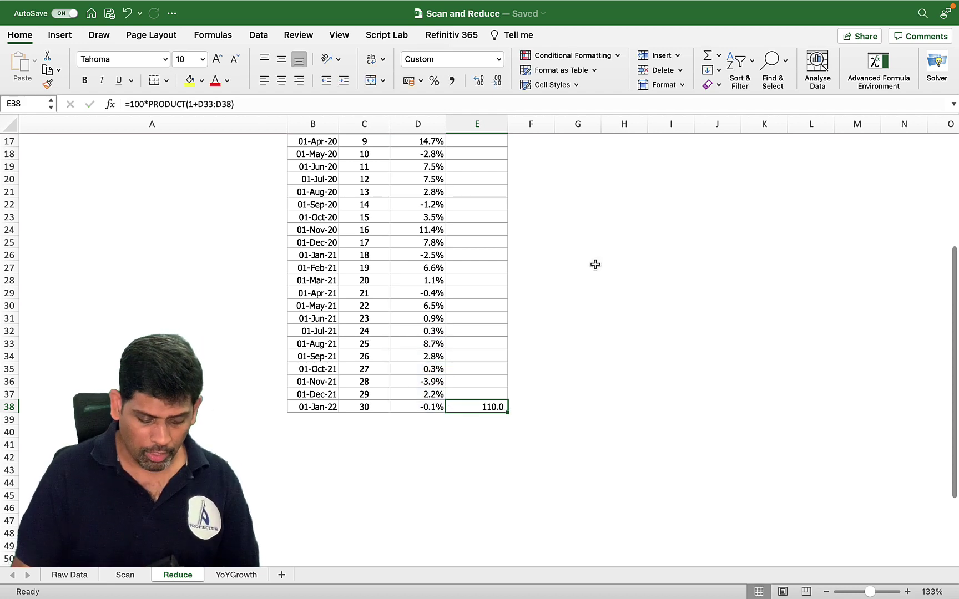
Step: Copy the PRODUCT formula up to 01-Dec-21 and 01-Nov-21, E37 and E36, checking the shifted six-month range in each
{"action": "key", "text": "cmd+c"}
{"action": "key", "text": "Up"}
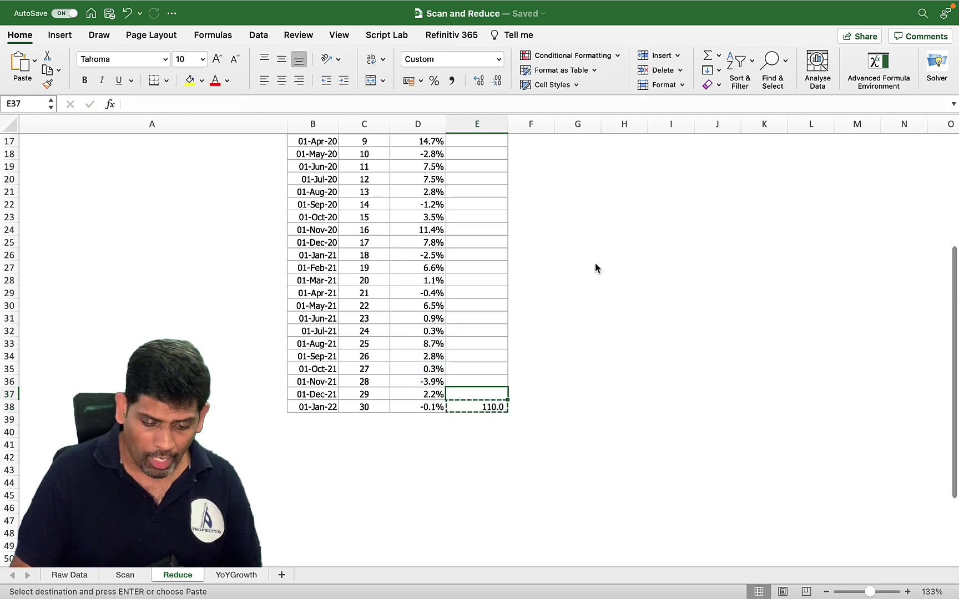
{"action": "key", "text": "Return"}
{"action": "key", "text": "F2"}
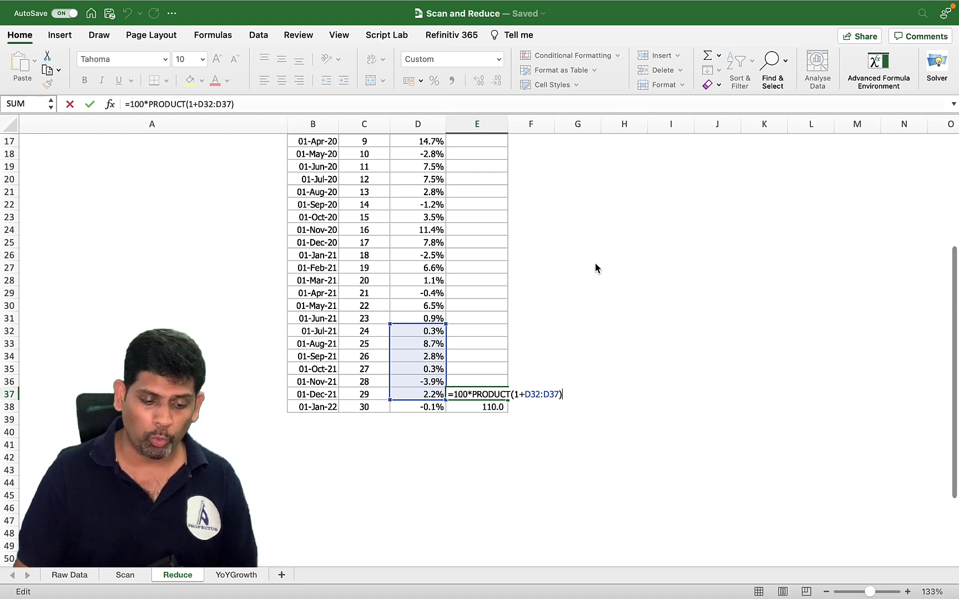
{"action": "key", "text": "shift+Return"}
{"action": "key", "text": "ctrl+v"}
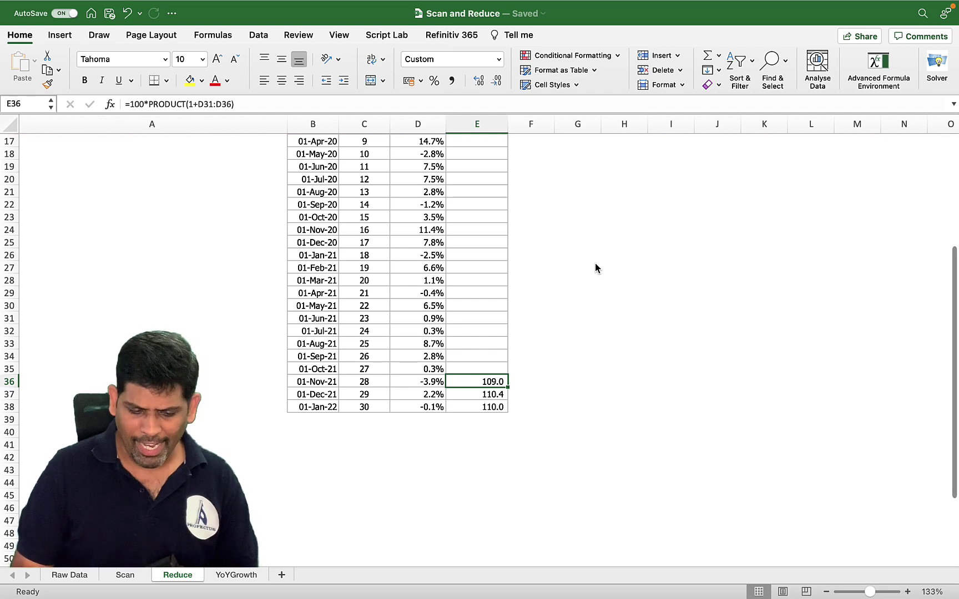
{"action": "key", "text": "F2"}
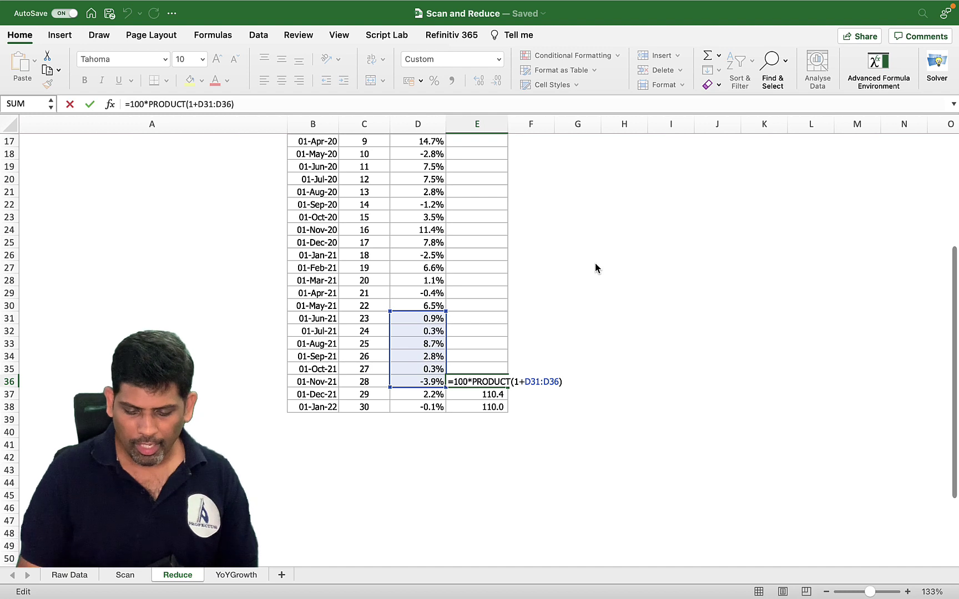
{"action": "key", "text": "Escape"}
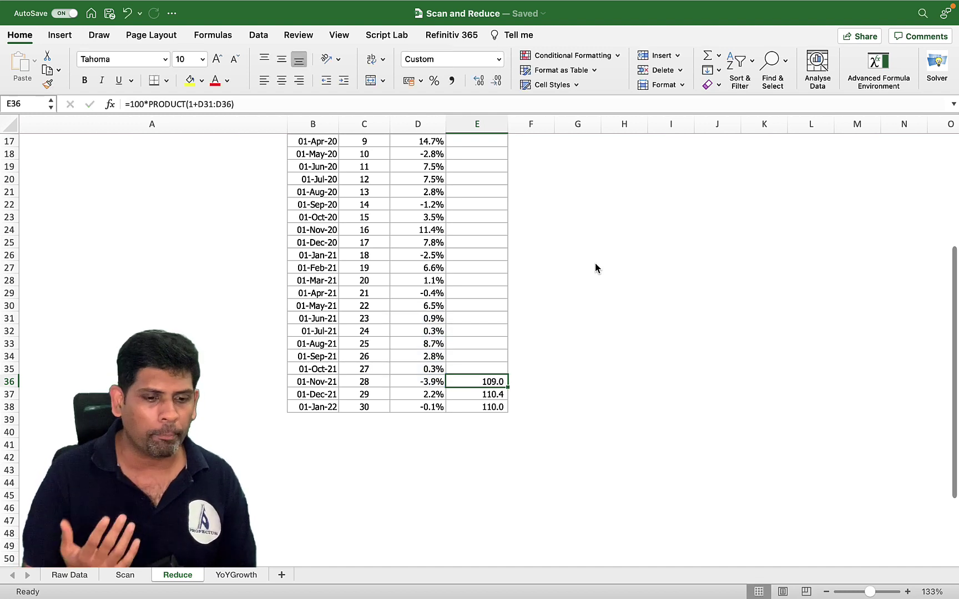
Step: Delete the three PRODUCT formulas from the Moving Val cells E36:E38
{"action": "key", "text": "shift+Down"}
{"action": "key", "text": "shift+Down"}
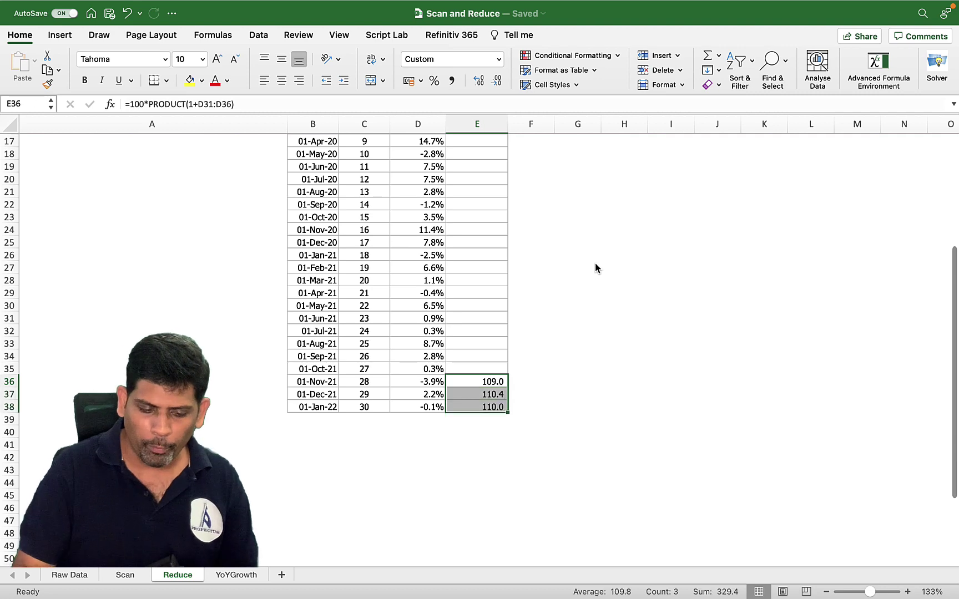
{"action": "key", "text": "Delete"}
{"action": "left_click", "coordinate": [480, 262]}
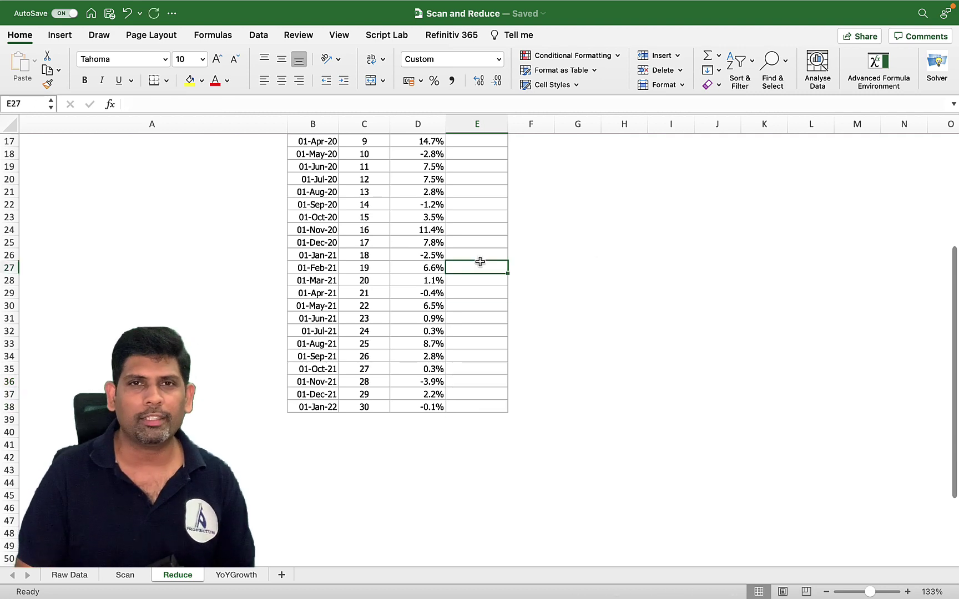
Step: Open the Advanced Formula Environment alongside the Moving Val column and widen it to read the MovingVal LAMBDA definition
{"action": "scroll", "coordinate": [480, 262], "scroll_direction": "up", "scroll_amount": 5}
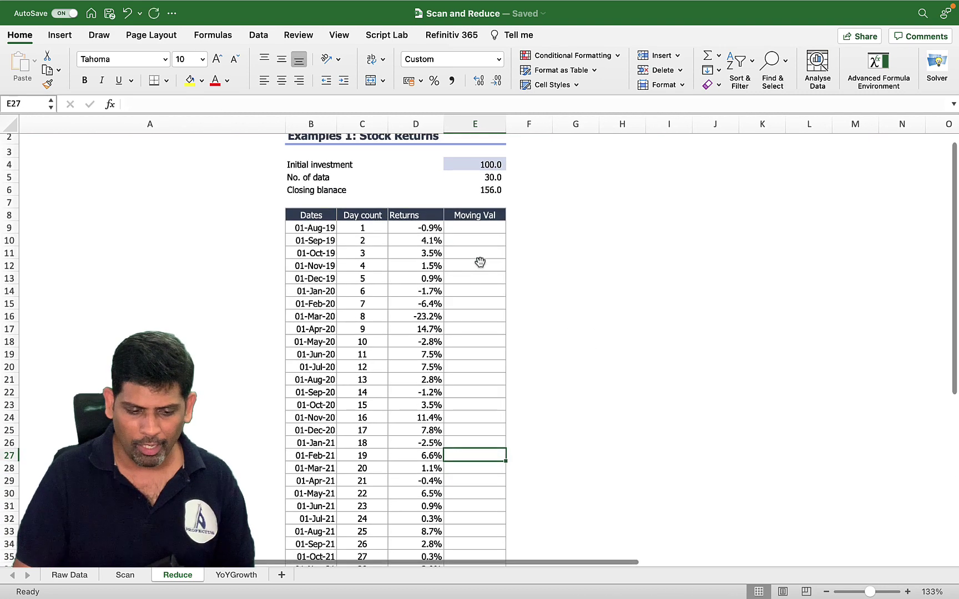
{"action": "left_click", "coordinate": [481, 225]}
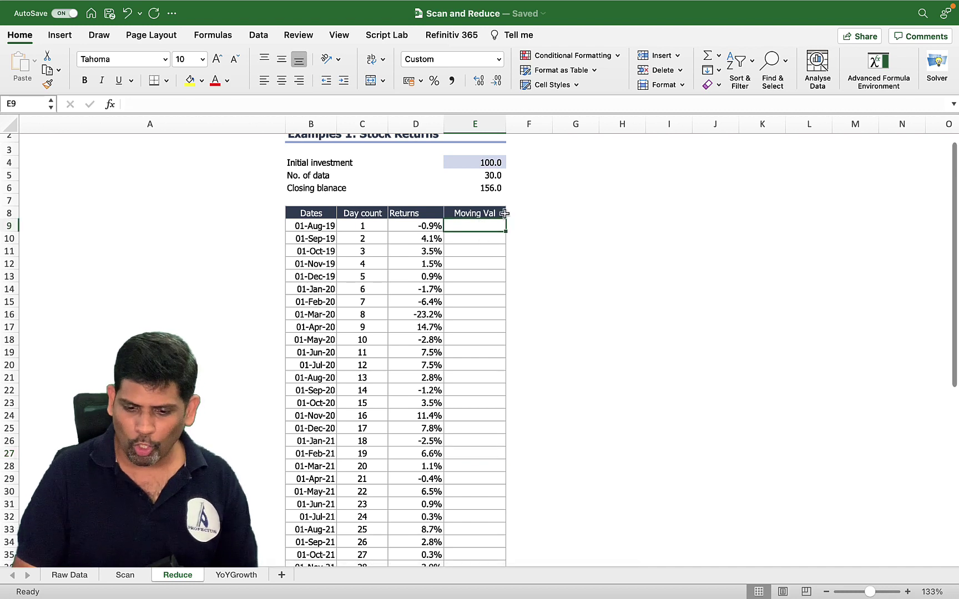
{"action": "left_click", "coordinate": [867, 75]}
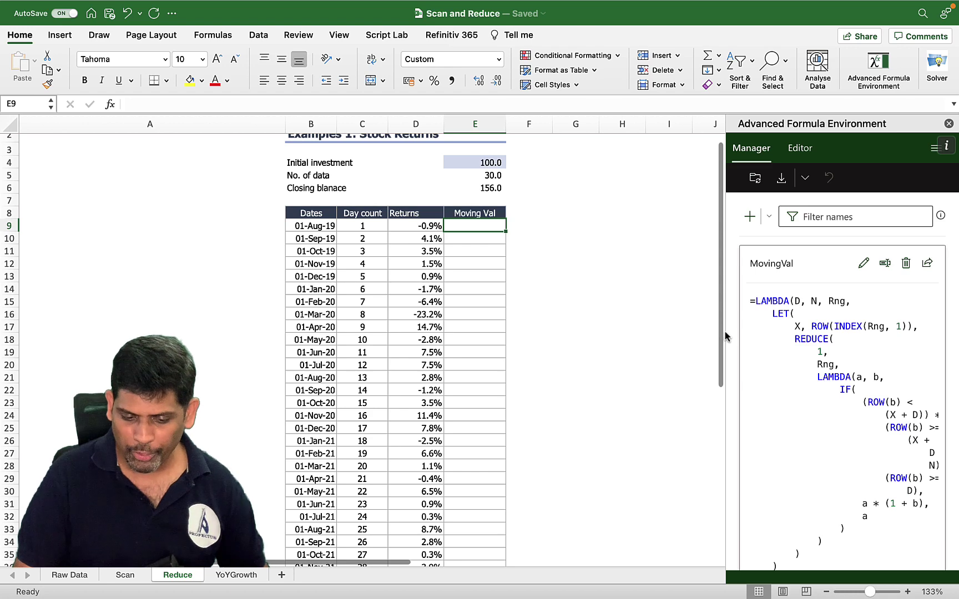
{"action": "left_click_drag", "start_coordinate": [726, 332], "coordinate": [631, 328]}
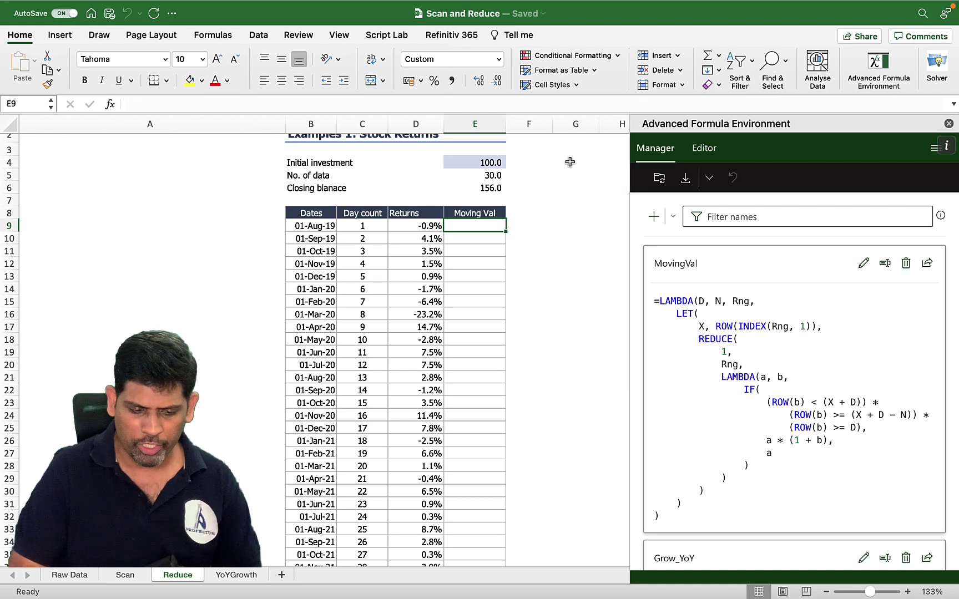
Step: Begin a MovingVal formula in the first Moving Val cell, E9, with the spilled Day count column, C9#, as its first argument
{"action": "left_click", "coordinate": [474, 266]}
{"action": "left_click", "coordinate": [478, 225]}
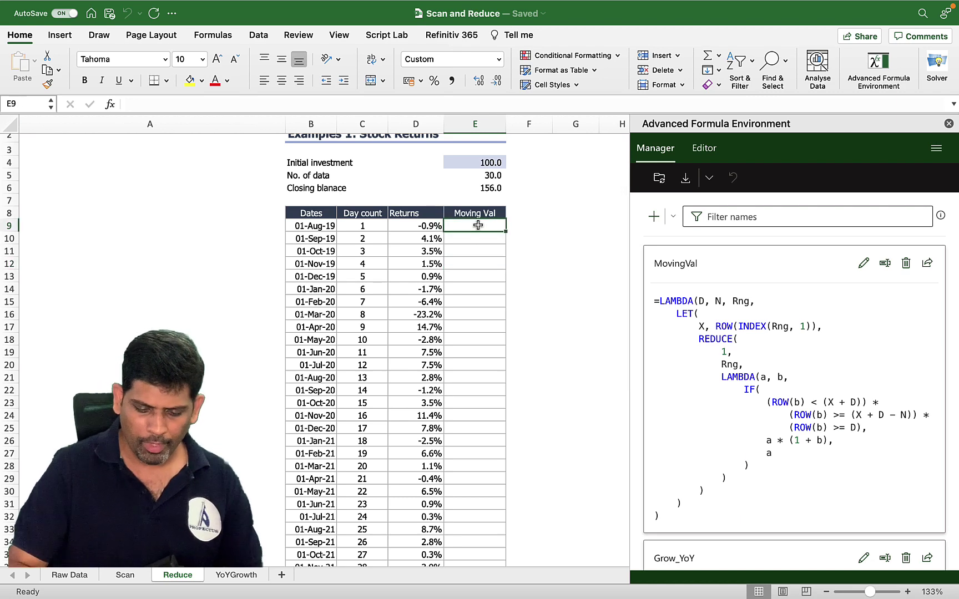
{"action": "type", "text": "=Movin"}
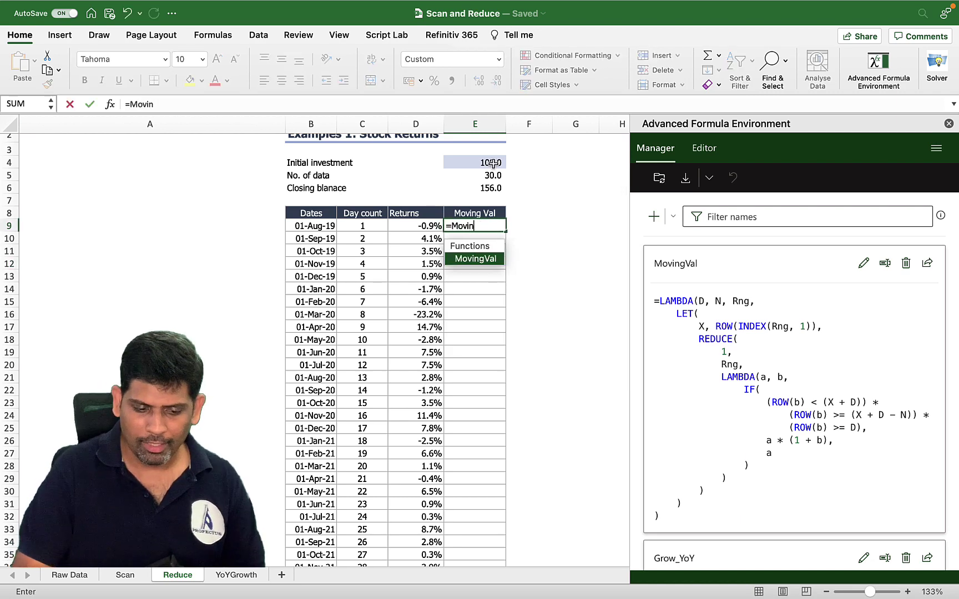
{"action": "key", "text": "Tab"}
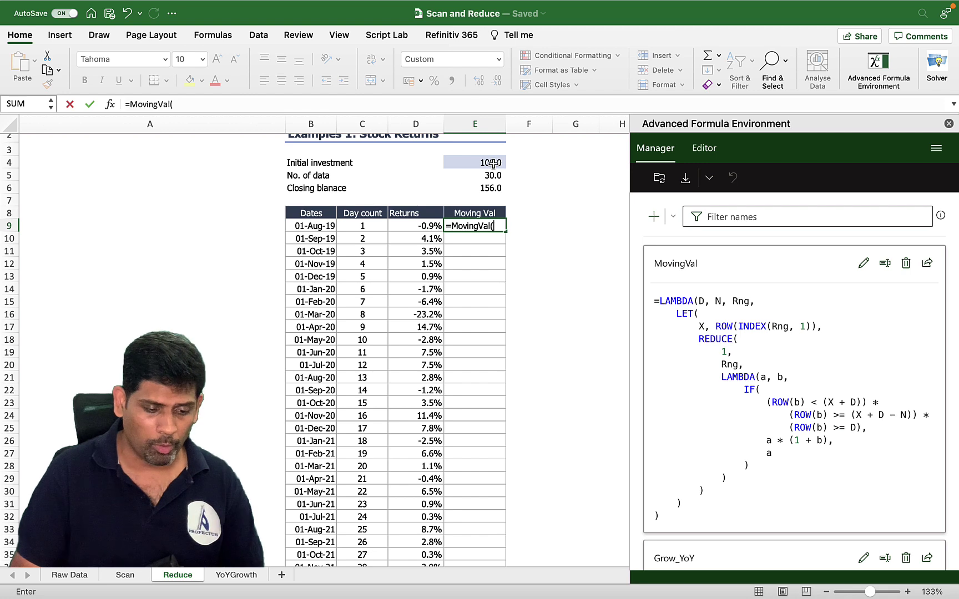
{"action": "key", "text": "Left"}
{"action": "key", "text": "Left"}
{"action": "type", "text": "#"}
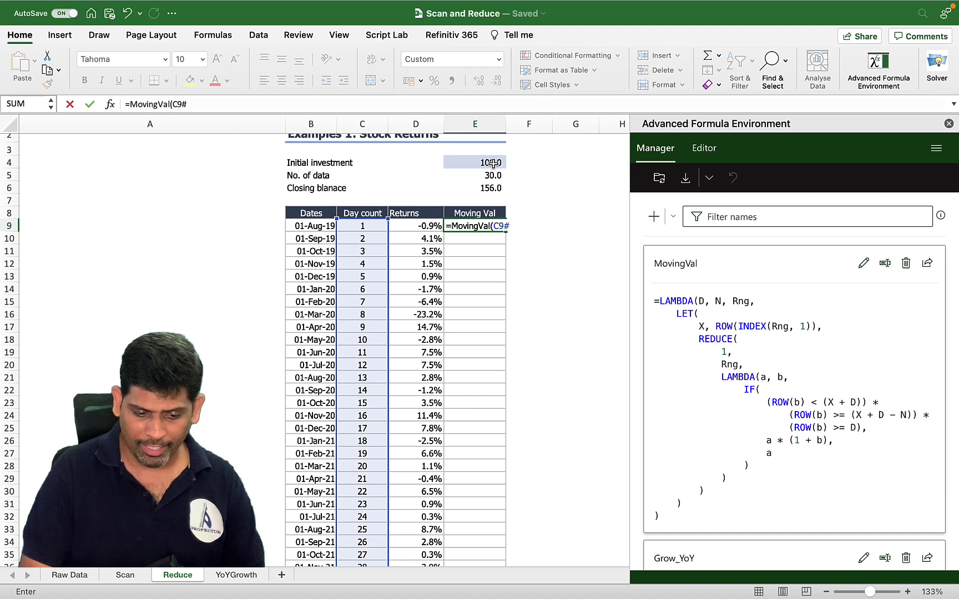
Step: Add a window of 6 and the spilled Returns column, completing the formula as =MovingVal(C9#, 6,D9#)
{"action": "type", "text": ", 6"}
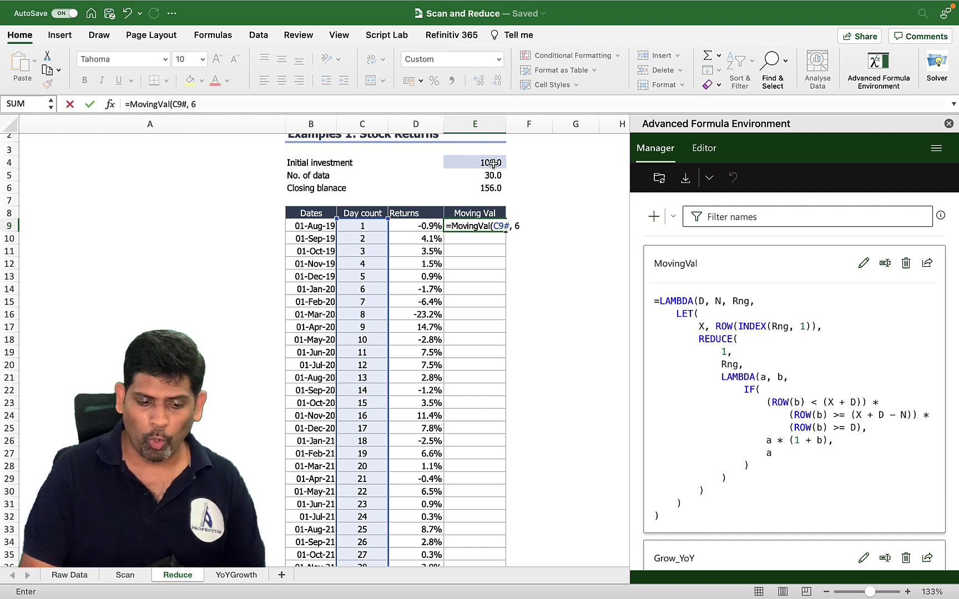
{"action": "type", "text": ","}
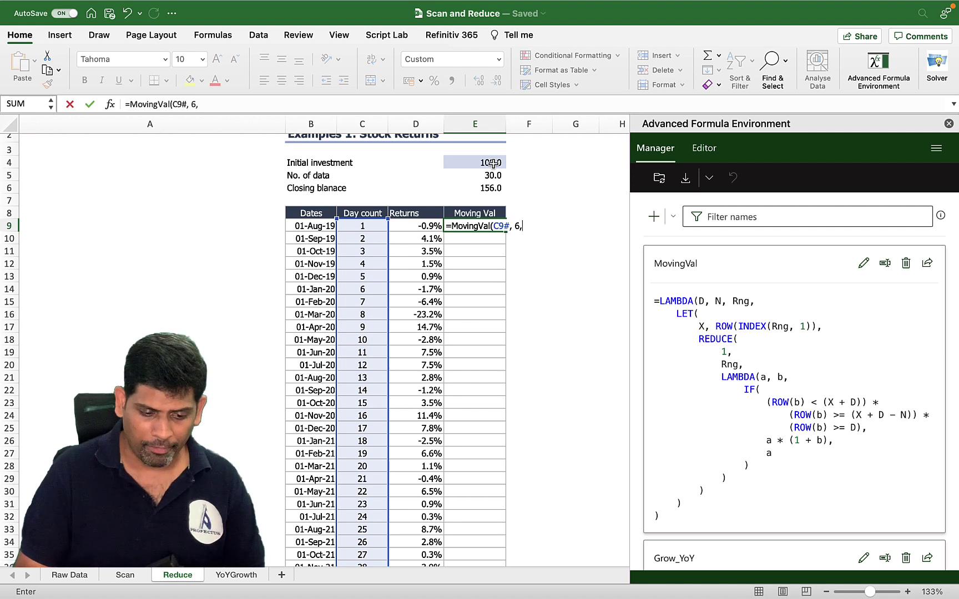
{"action": "type", "text": "D9#"}
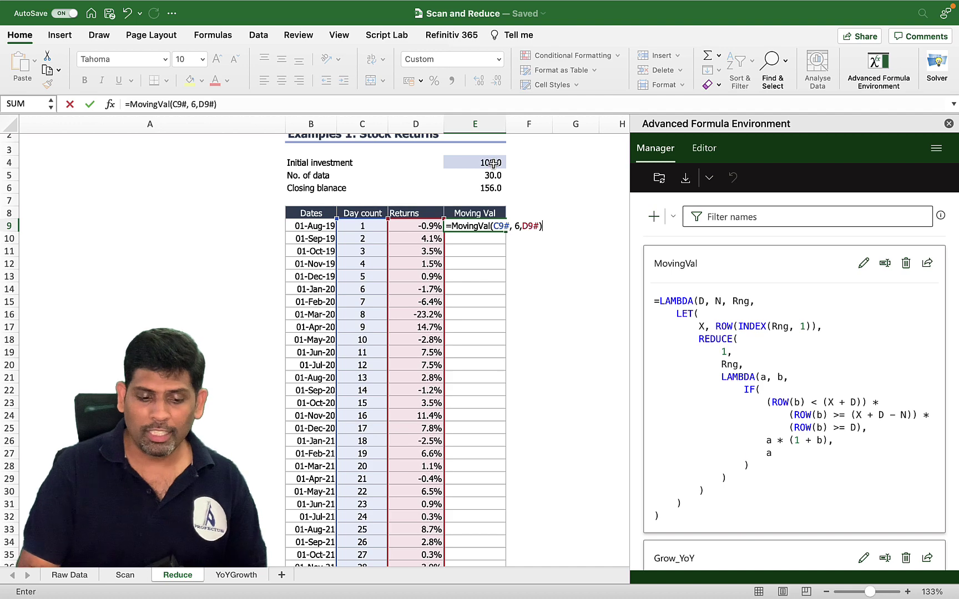
{"action": "type", "text": ")"}
{"action": "key", "text": "Return"}
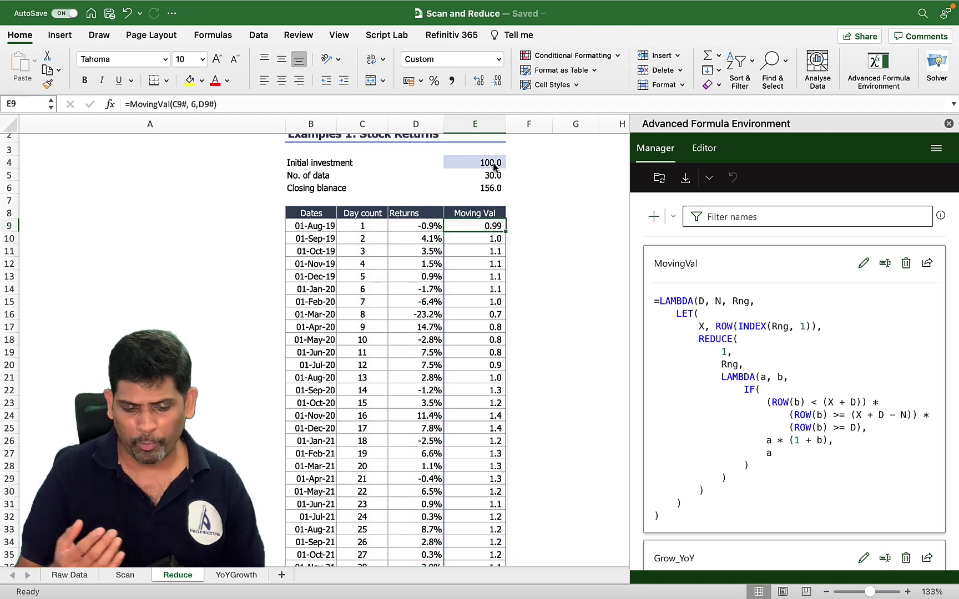
Step: Multiply the MovingVal formula in E9 by the initial investment in E4
{"action": "key", "text": "F2"}
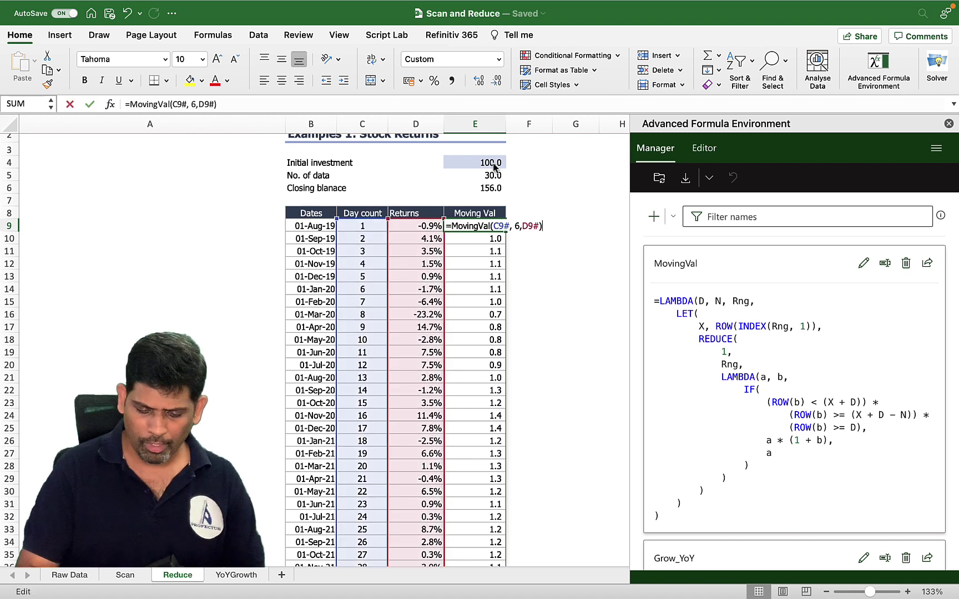
{"action": "type", "text": "*"}
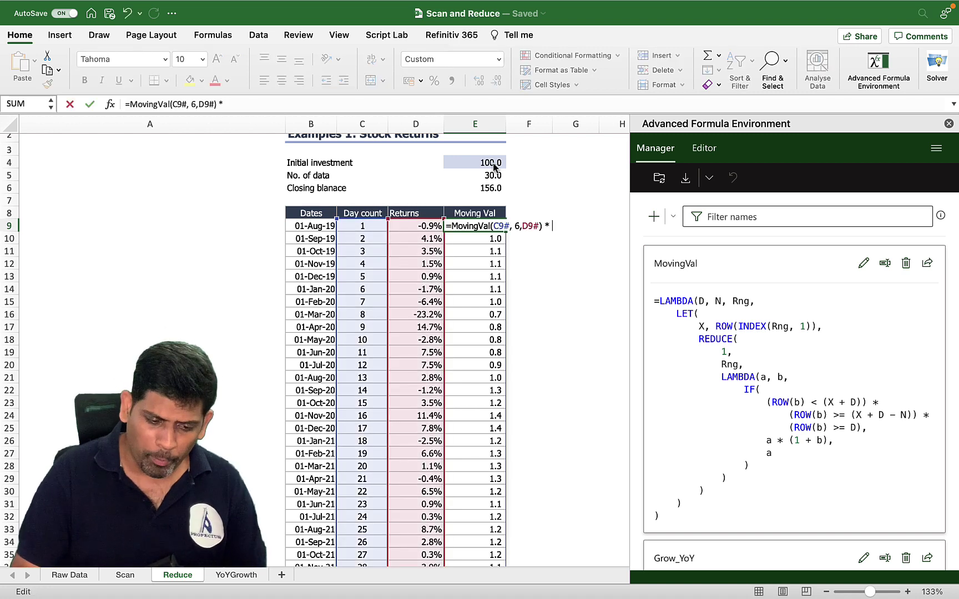
{"action": "left_click", "coordinate": [486, 162]}
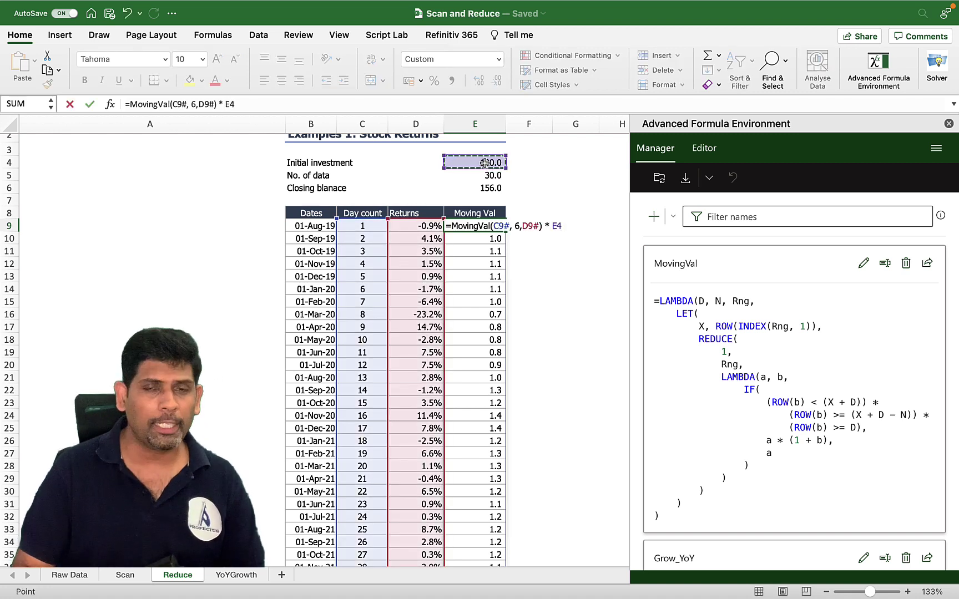
{"action": "key", "text": "Return"}
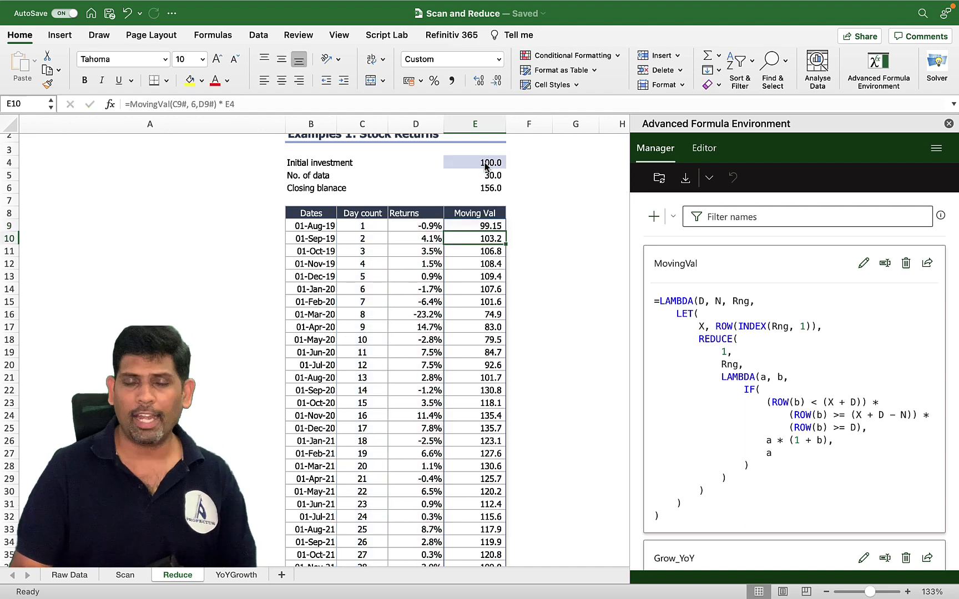
{"action": "scroll", "coordinate": [496, 380], "scroll_direction": "down", "scroll_amount": 1}
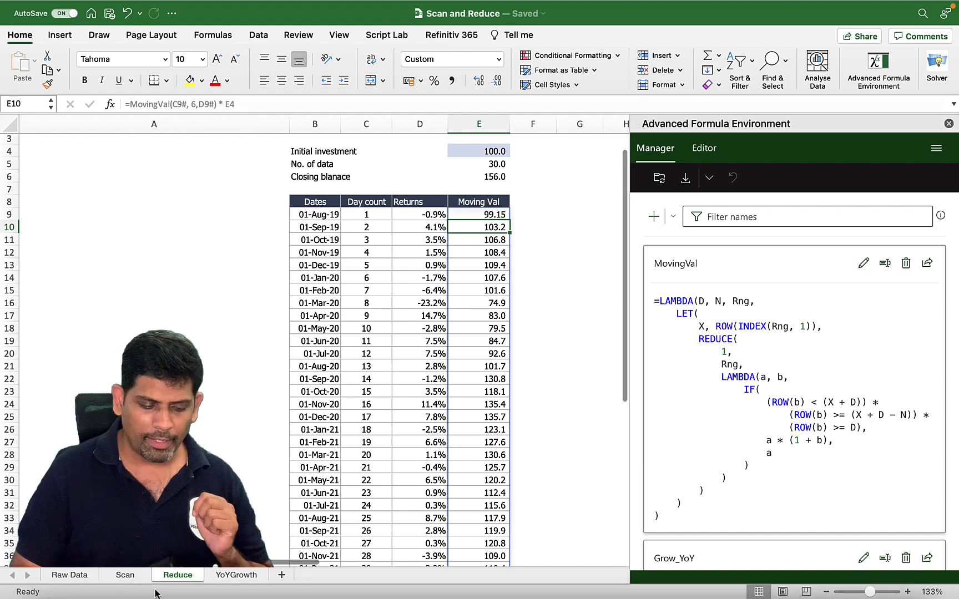
Step: Switch to the YoYGrowth sheet and examine the 1Q 2021 base amount and the Grow_YoY formula in the forecast Amount column
{"action": "left_click", "coordinate": [230, 574]}
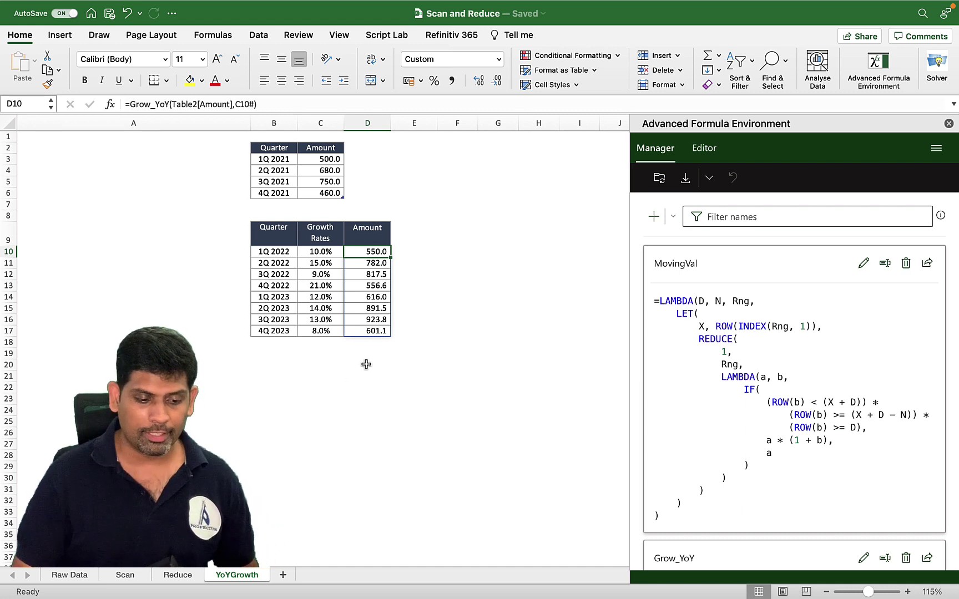
{"action": "left_click", "coordinate": [321, 160]}
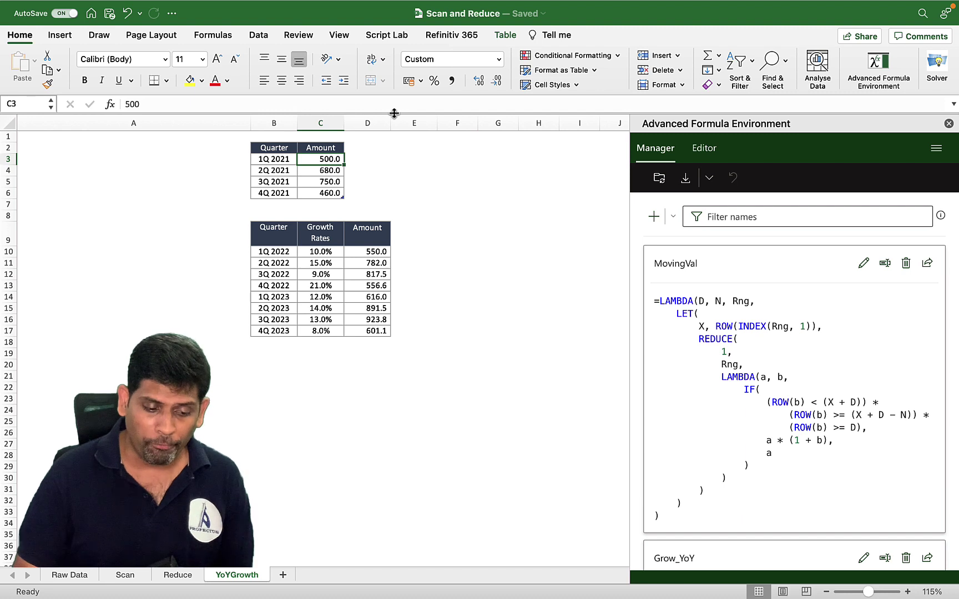
{"action": "key", "text": "Down"}
{"action": "key", "text": "Down"}
{"action": "key", "text": "Down"}
{"action": "key", "text": "Down"}
{"action": "key", "text": "Down"}
{"action": "key", "text": "Down"}
{"action": "key", "text": "Down"}
{"action": "key", "text": "Down"}
{"action": "key", "text": "Right"}
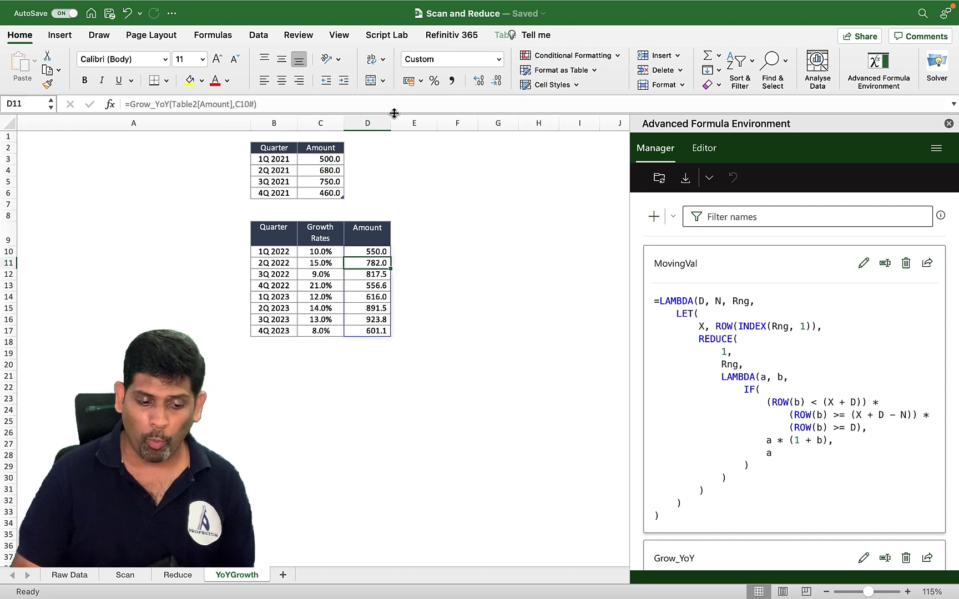
Step: Examine the four 2021 quarterly base amounts, C3:C6, in relation to the 1Q 2022 forecast row
{"action": "left_click", "coordinate": [317, 161]}
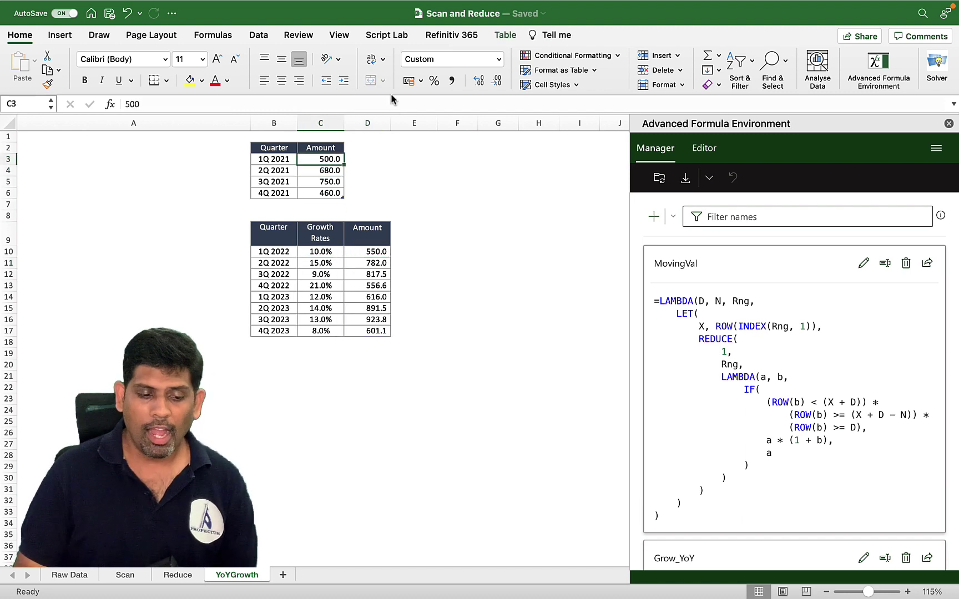
{"action": "key", "text": "shift+Down"}
{"action": "key", "text": "shift+Down"}
{"action": "key", "text": "shift+Down"}
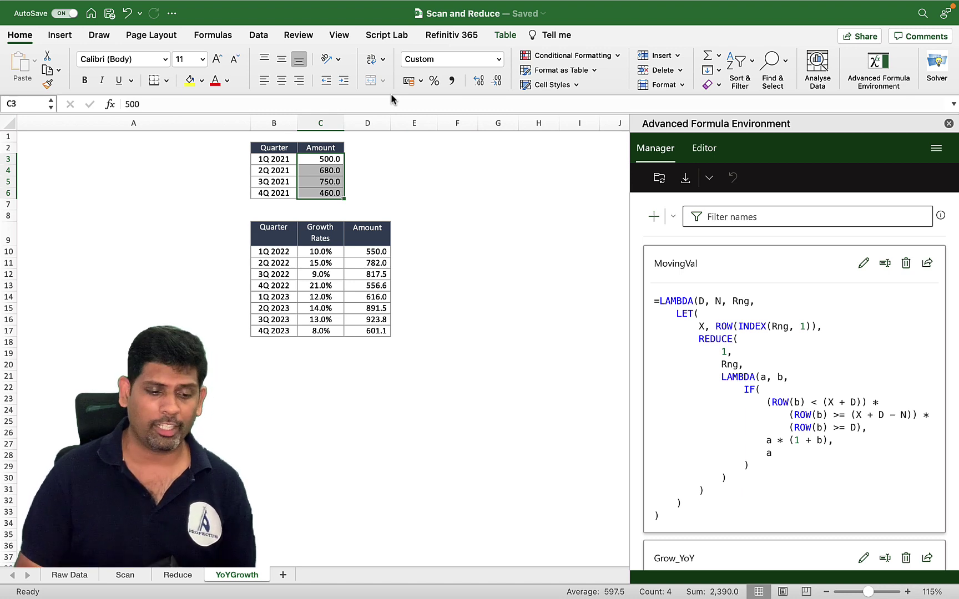
{"action": "left_click", "coordinate": [408, 252]}
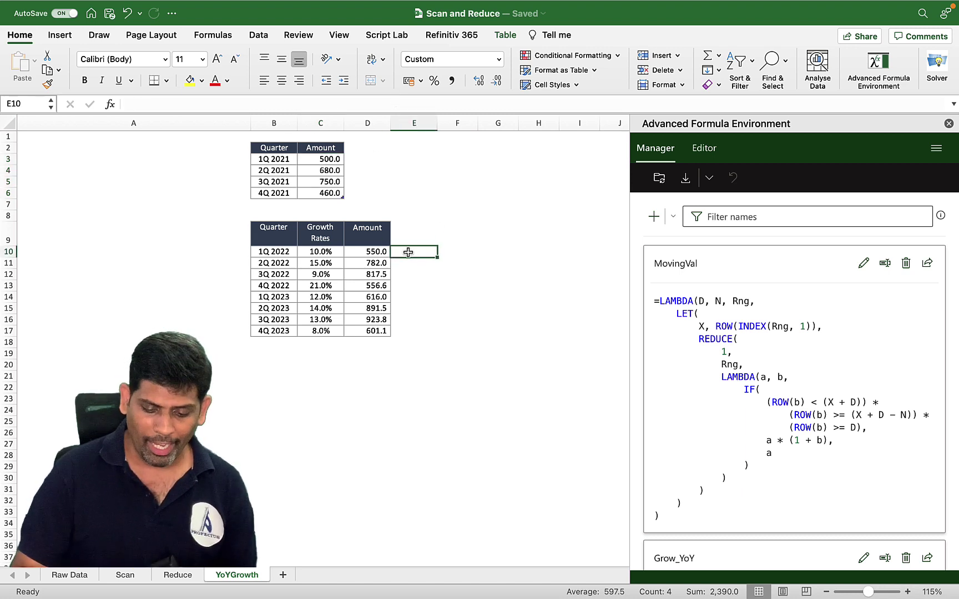
Step: Enter =C3*(1+C10) in E10 to calculate the 1Q 2022 amount from the 1Q 2021 base and its growth rate
{"action": "type", "text": "="}
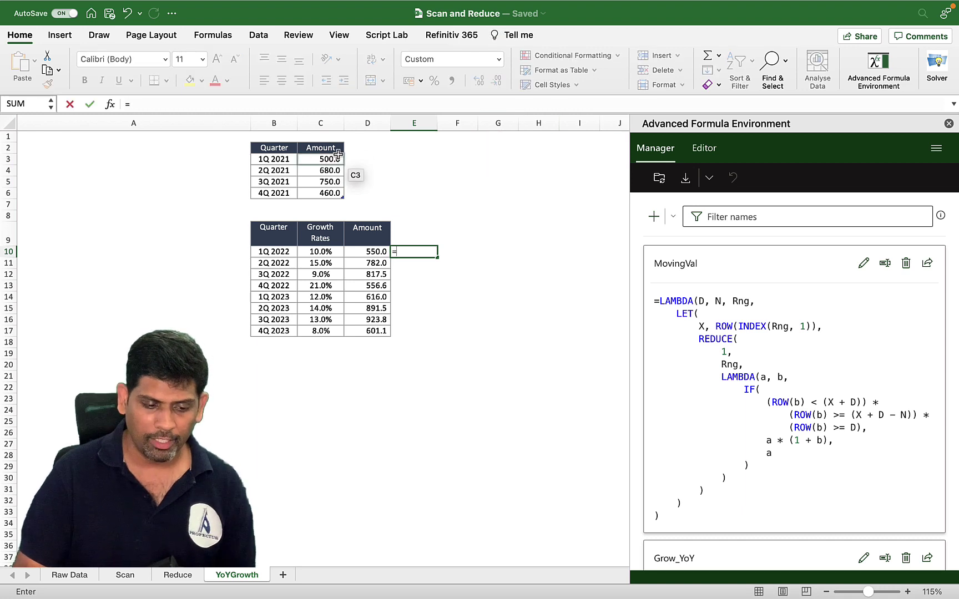
{"action": "left_click", "coordinate": [337, 157]}
{"action": "type", "text": "*("}
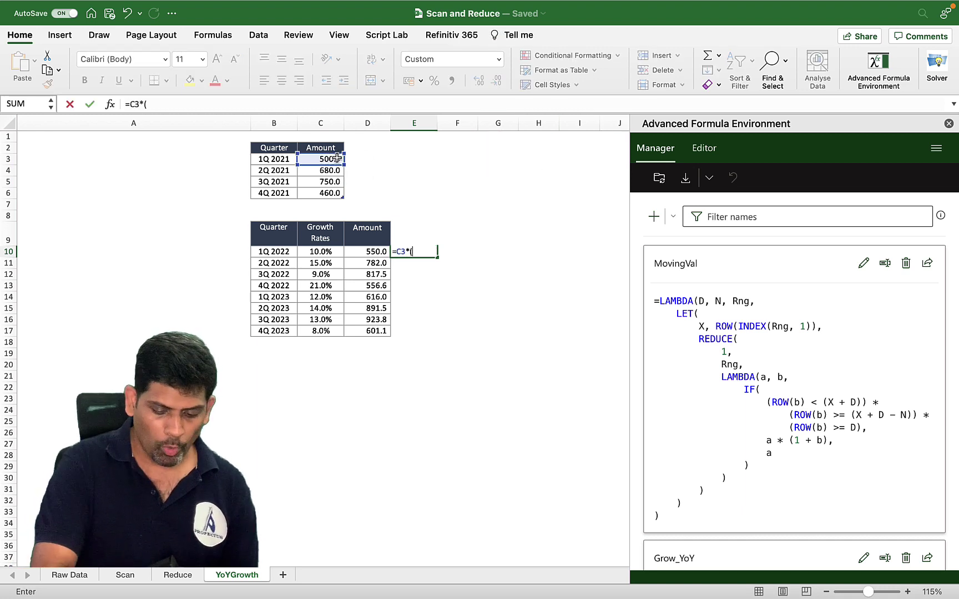
{"action": "type", "text": "1+"}
{"action": "key", "text": "Left"}
{"action": "key", "text": "Left"}
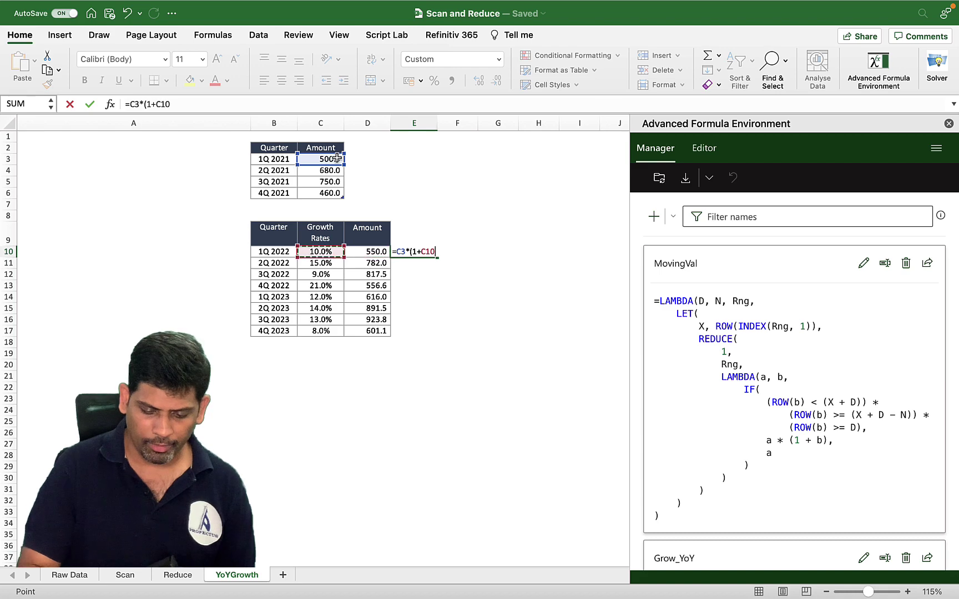
{"action": "key", "text": "Return"}
{"action": "key", "text": "Up"}
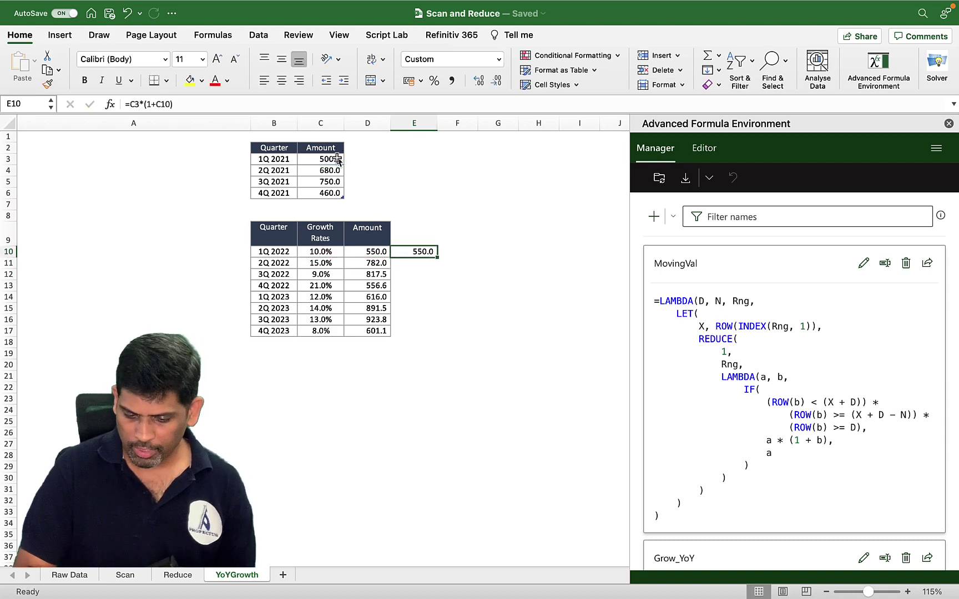
Step: Copy the E10 growth formula down to E13 for the remaining 2022 quarters
{"action": "left_click", "coordinate": [907, 592]}
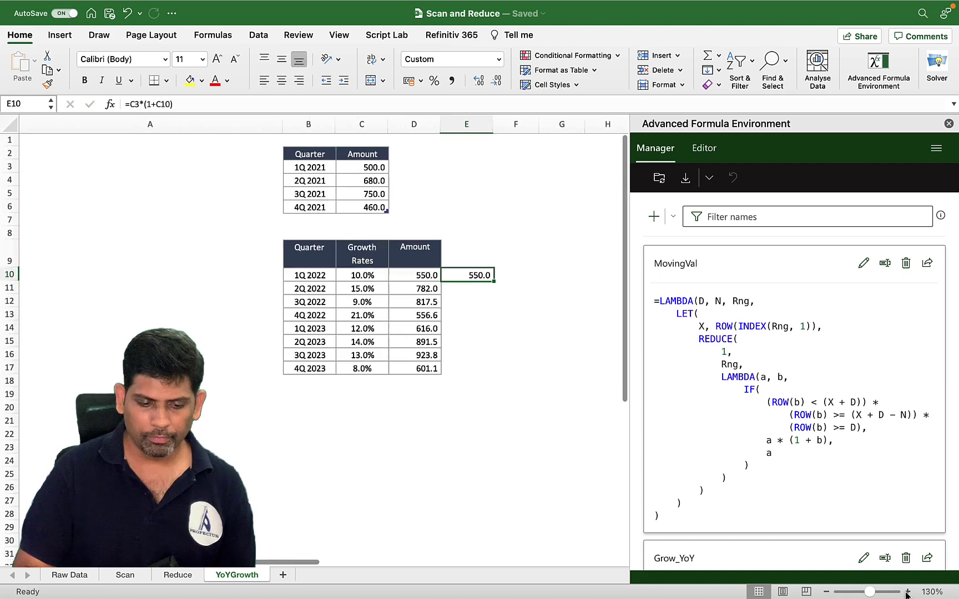
{"action": "left_click", "coordinate": [907, 591]}
{"action": "left_click", "coordinate": [506, 298]}
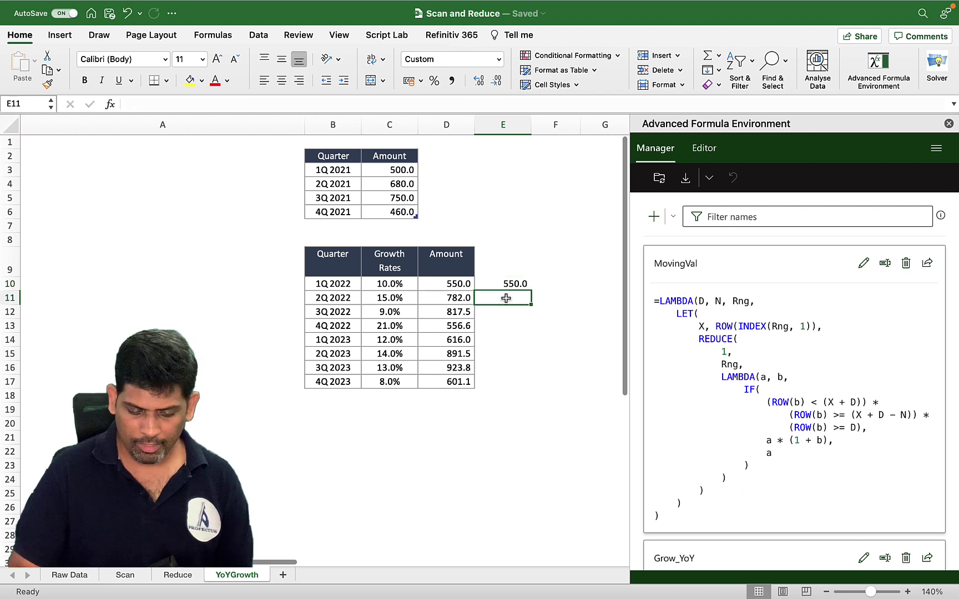
{"action": "left_click", "coordinate": [512, 284]}
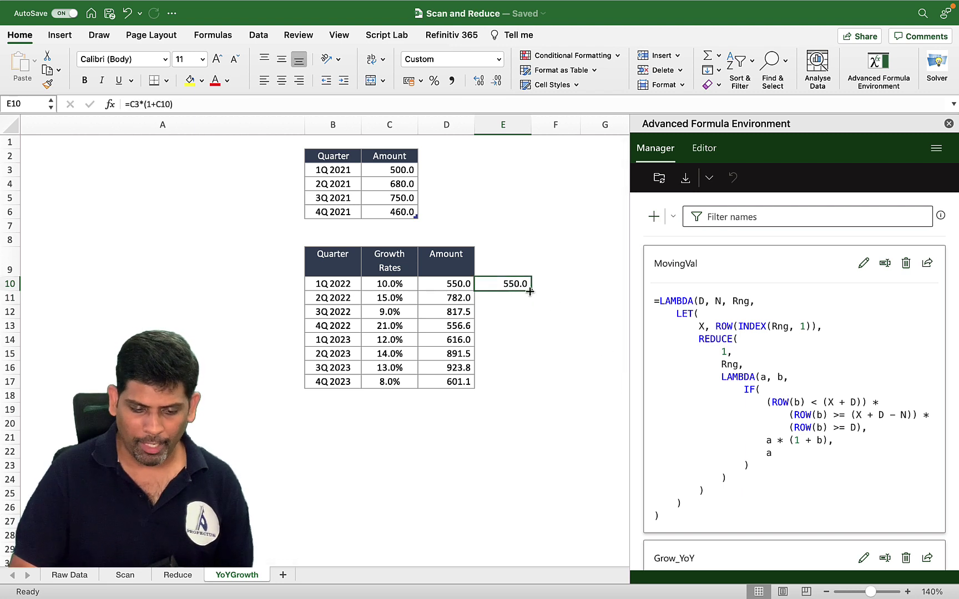
{"action": "left_click", "coordinate": [535, 294]}
{"action": "left_click", "coordinate": [515, 283]}
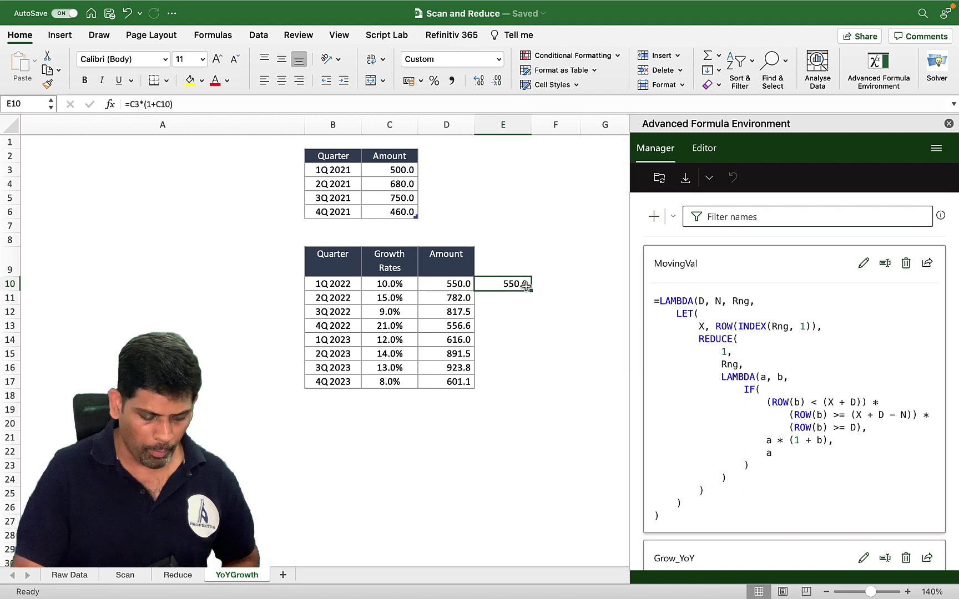
{"action": "key", "text": "super+c"}
{"action": "key", "text": "shift+Down"}
{"action": "key", "text": "shift+Down"}
{"action": "key", "text": "shift+Down"}
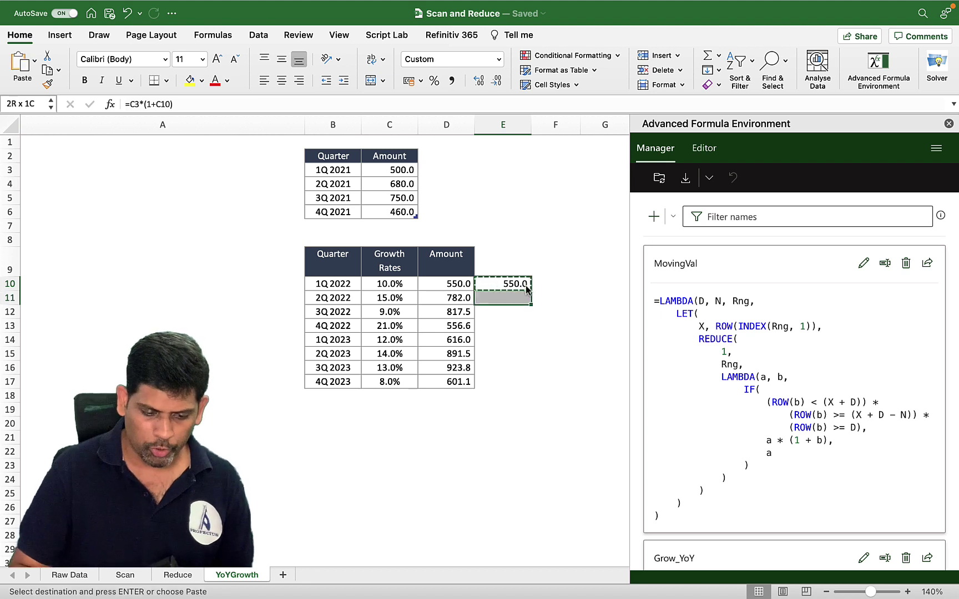
{"action": "key", "text": "Return"}
Step: Examine which base amounts and growth rates the copied formulas in E11 and E12 reference
{"action": "key", "text": "Down"}
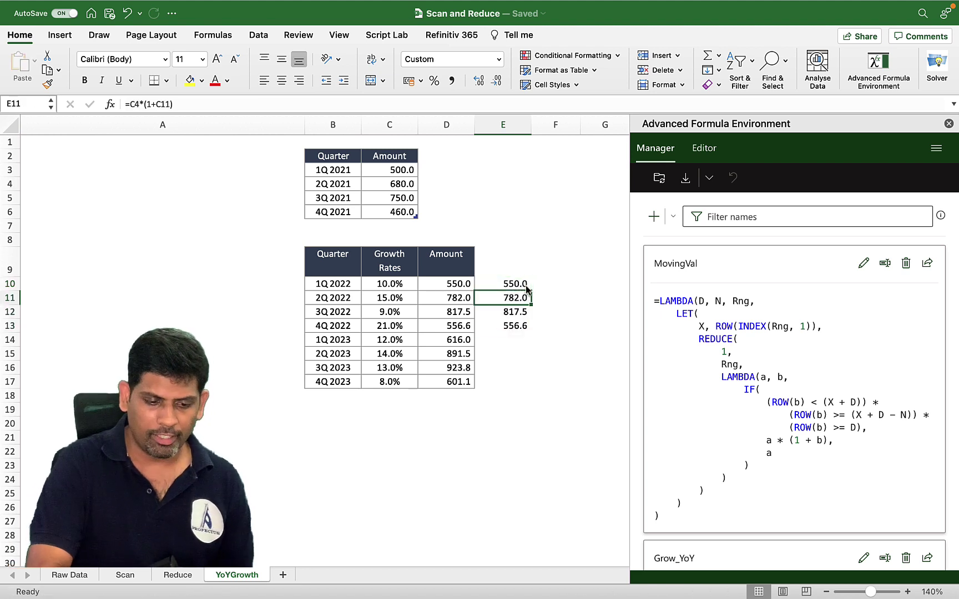
{"action": "key", "text": "F2"}
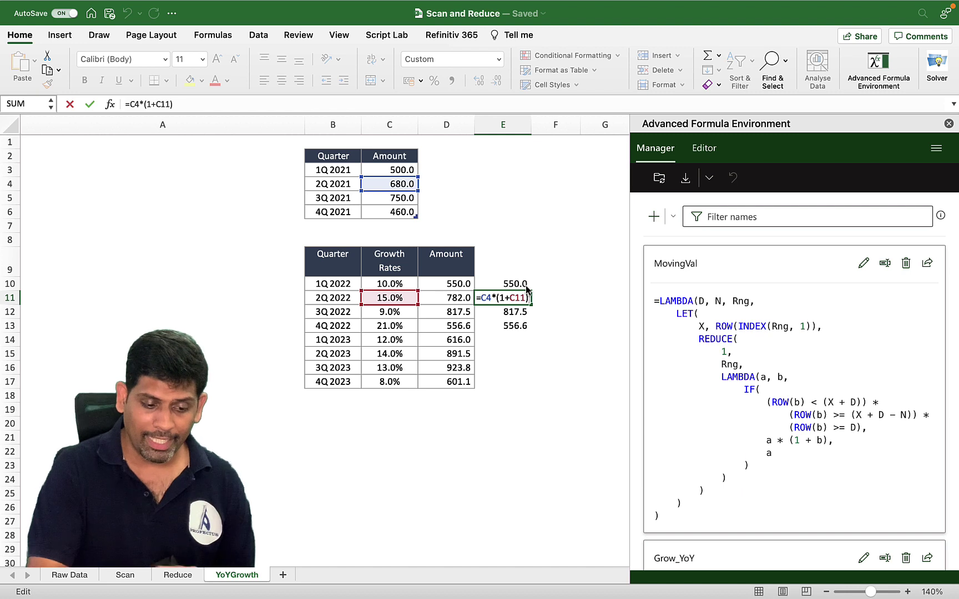
{"action": "key", "text": "Escape"}
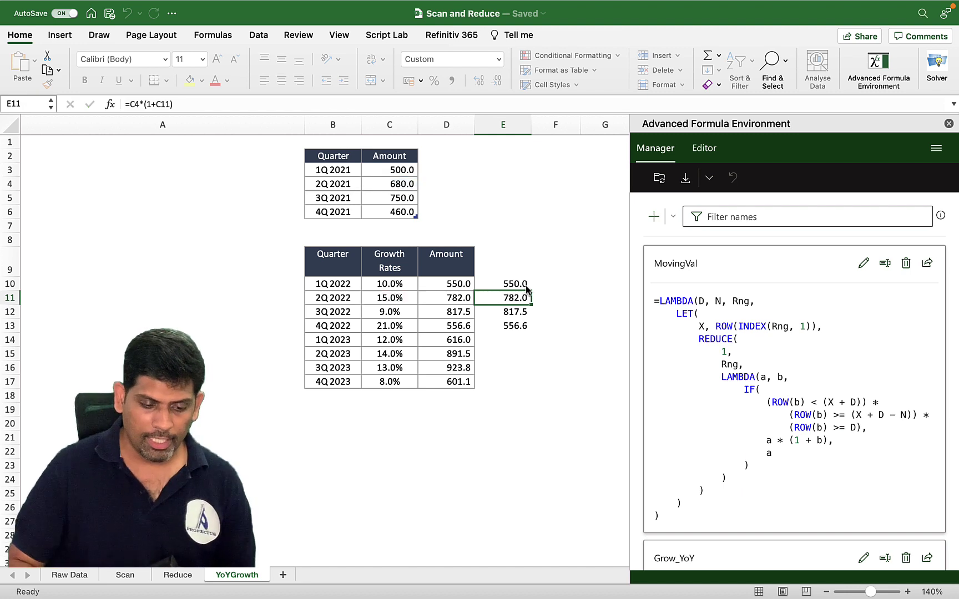
{"action": "key", "text": "Down"}
{"action": "key", "text": "F2"}
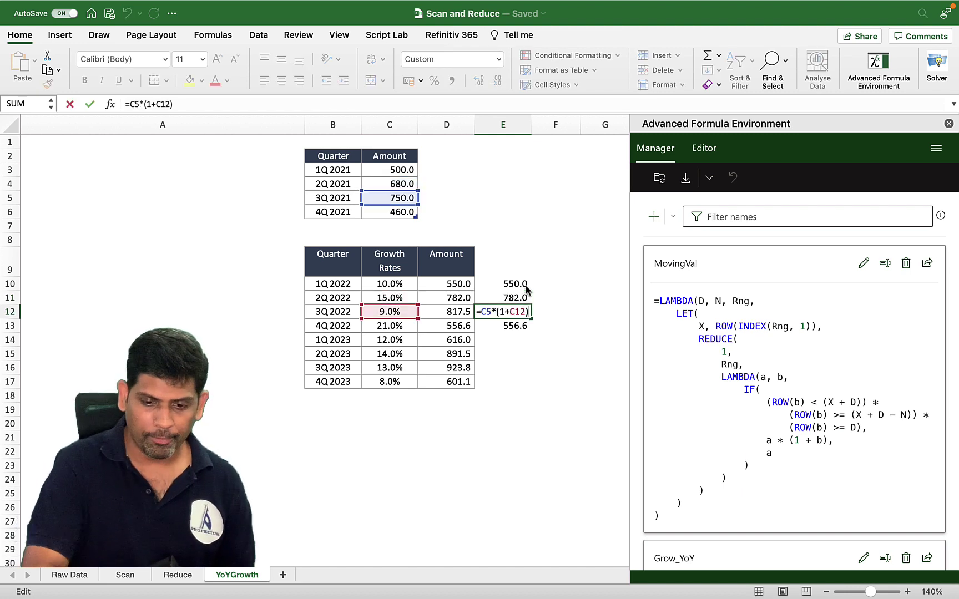
{"action": "key", "text": "Escape"}
{"action": "key", "text": "Down"}
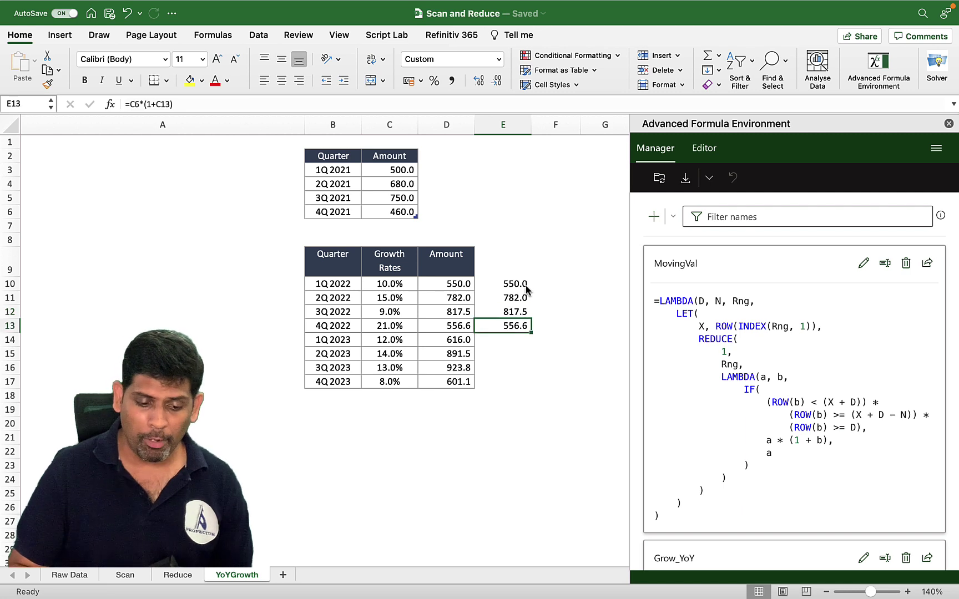
Step: Enter =E10*(1+C14) in E14 for 1Q 2023 and fill it down through E17
{"action": "key", "text": "Down"}
{"action": "type", "text": "="}
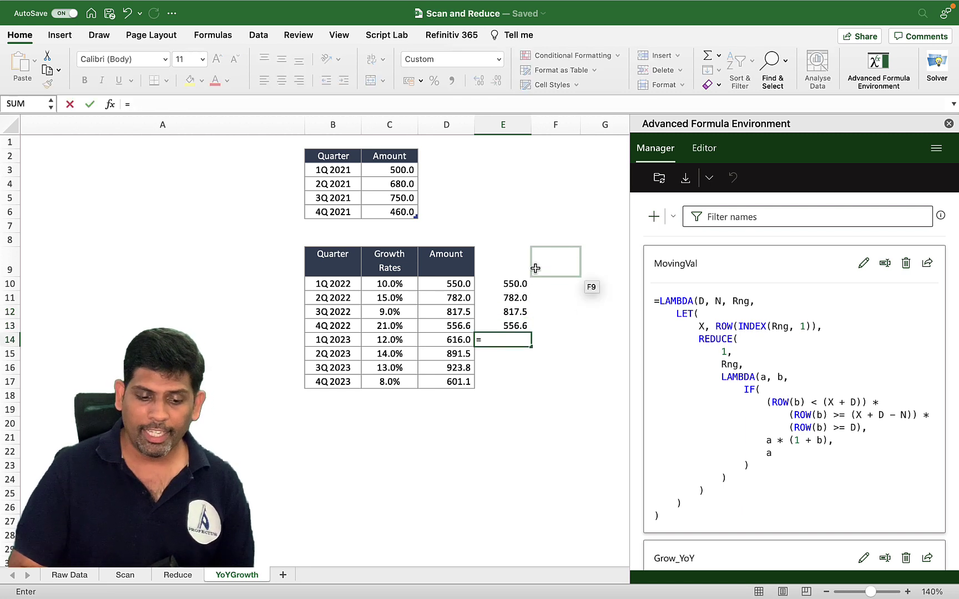
{"action": "left_click", "coordinate": [517, 284]}
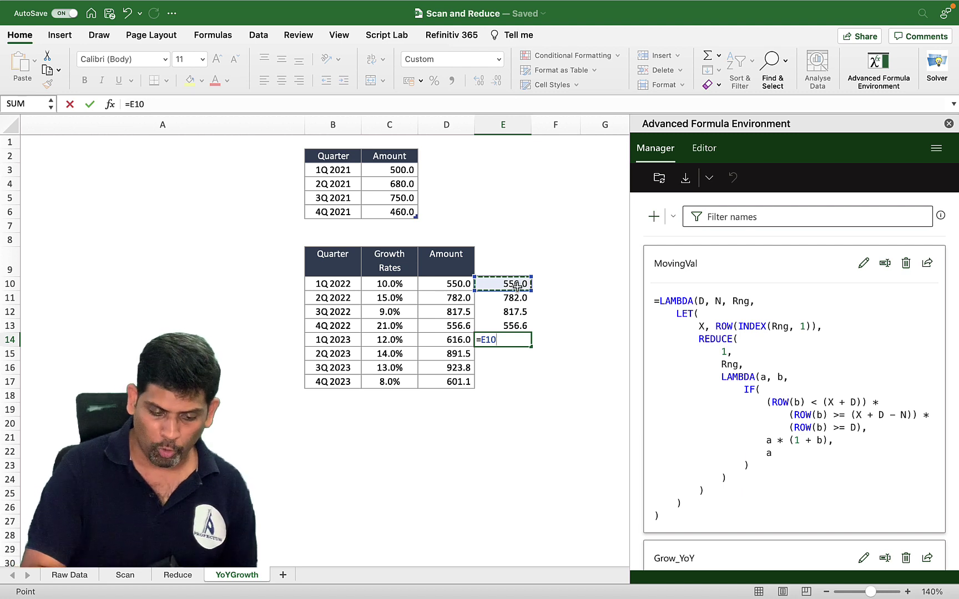
{"action": "type", "text": "*(1"}
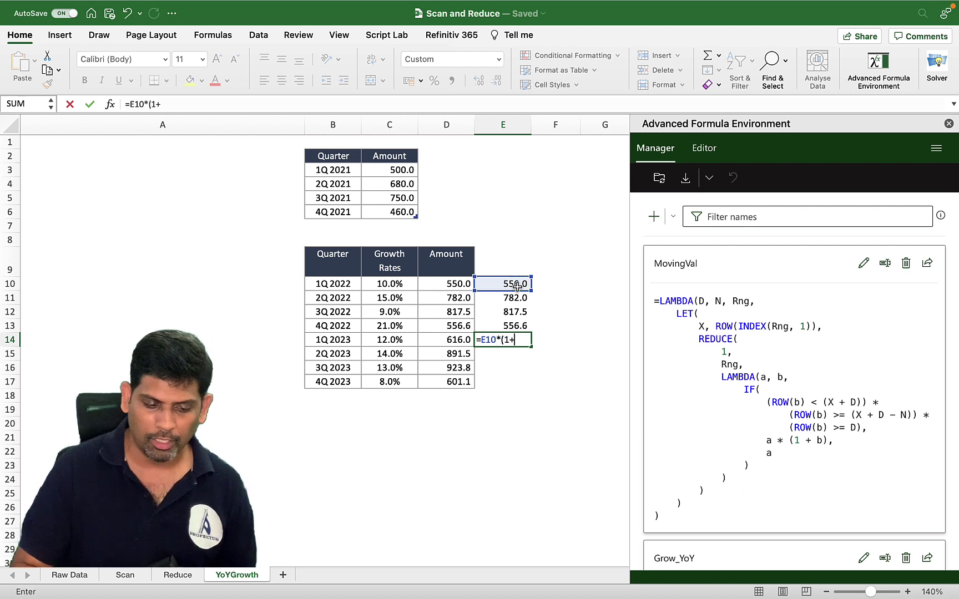
{"action": "type", "text": "+C14)"}
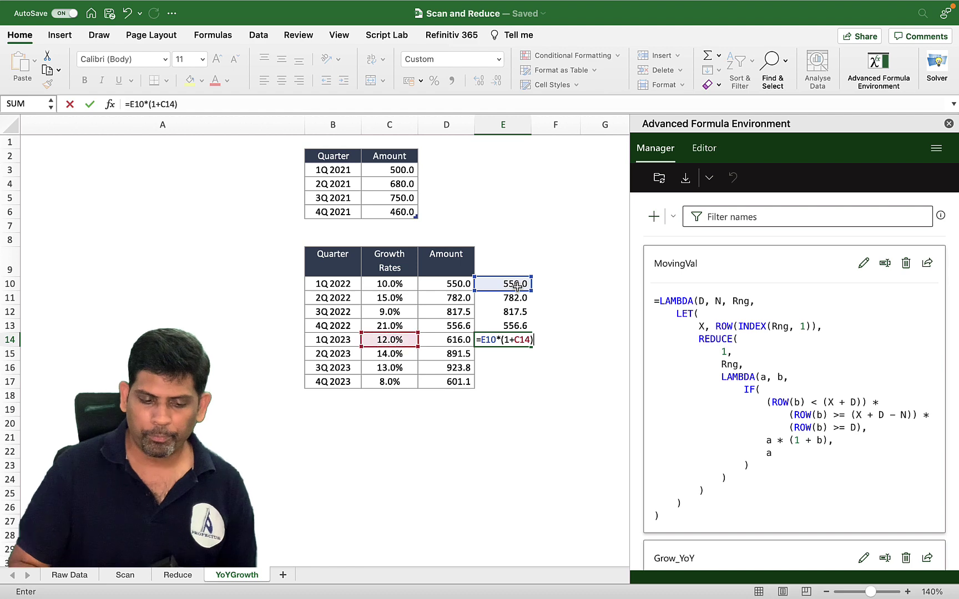
{"action": "key", "text": "Return"}
{"action": "key", "text": "Up"}
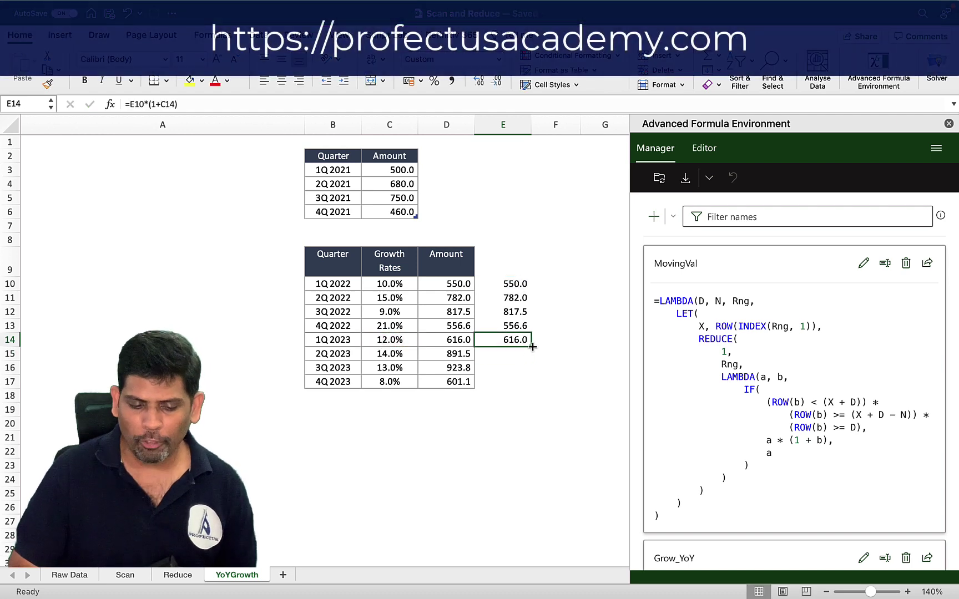
{"action": "double_click", "coordinate": [531, 346]}
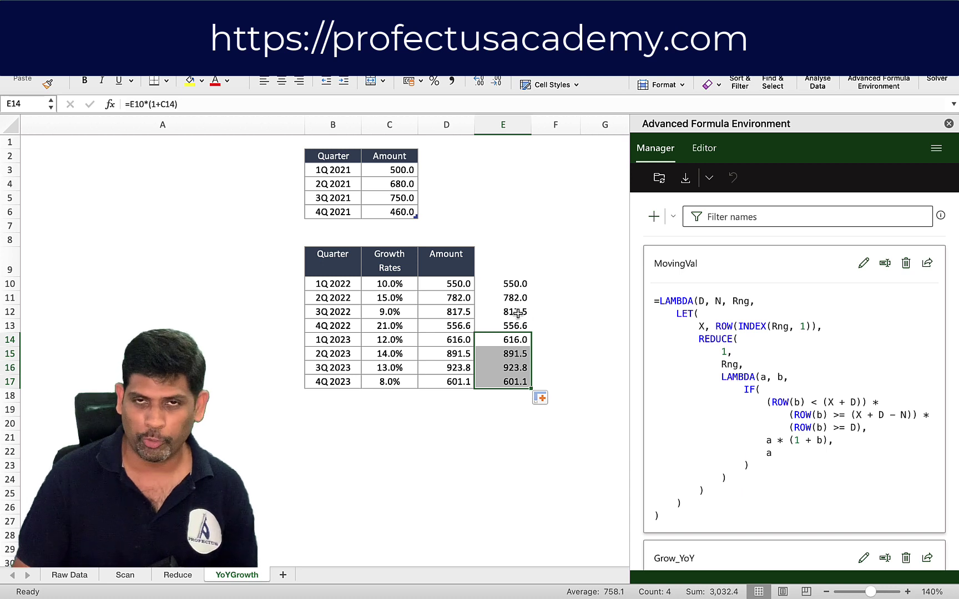
Step: Inspect the Grow_YoY formula in D10 for comparison with the manual calculation beside it
{"action": "left_click", "coordinate": [463, 283]}
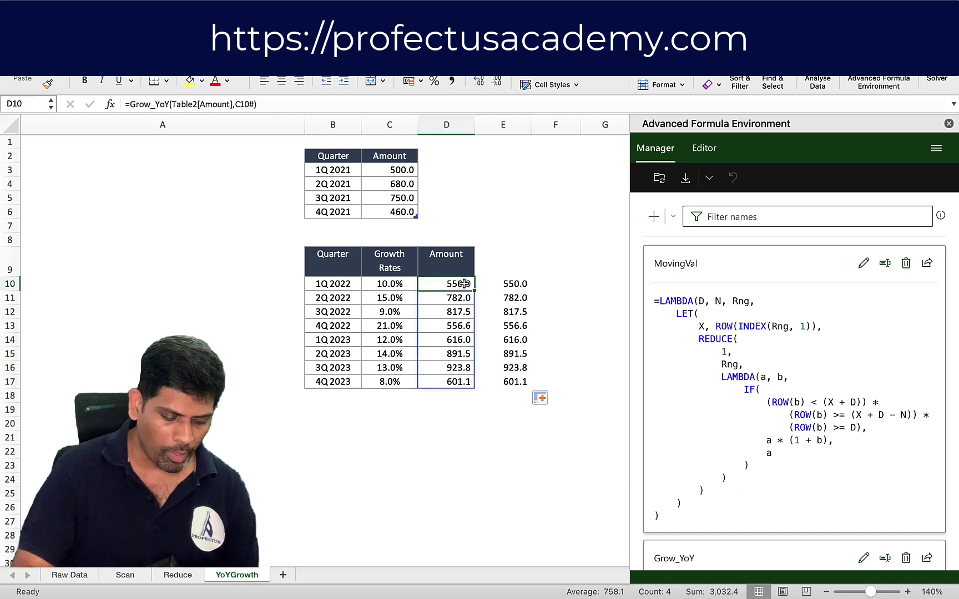
{"action": "key", "text": "F2"}
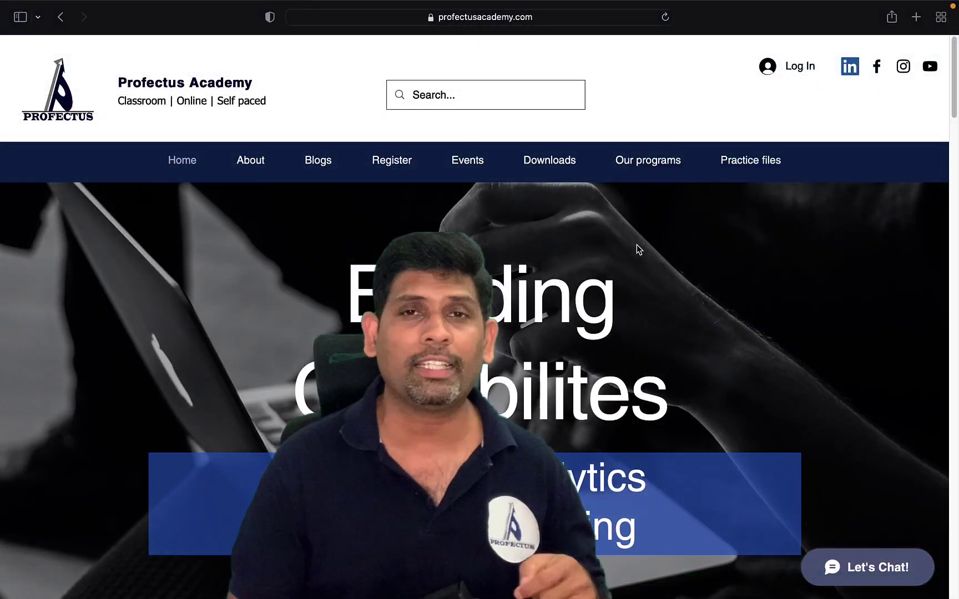
Step: Browse the Profectus Academy home page in the browser down to the newsletter subscription form
{"action": "scroll", "coordinate": [475, 388], "scroll_direction": "down", "scroll_amount": 20}
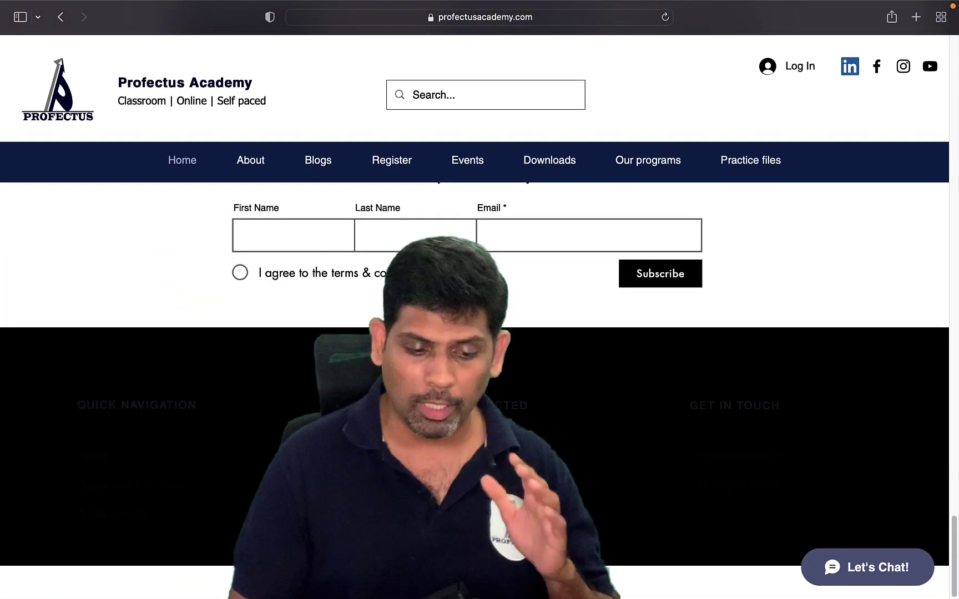
{"action": "scroll", "coordinate": [474, 332], "scroll_direction": "up", "scroll_amount": 4}
{"action": "scroll", "coordinate": [474, 389], "scroll_direction": "down", "scroll_amount": 2}
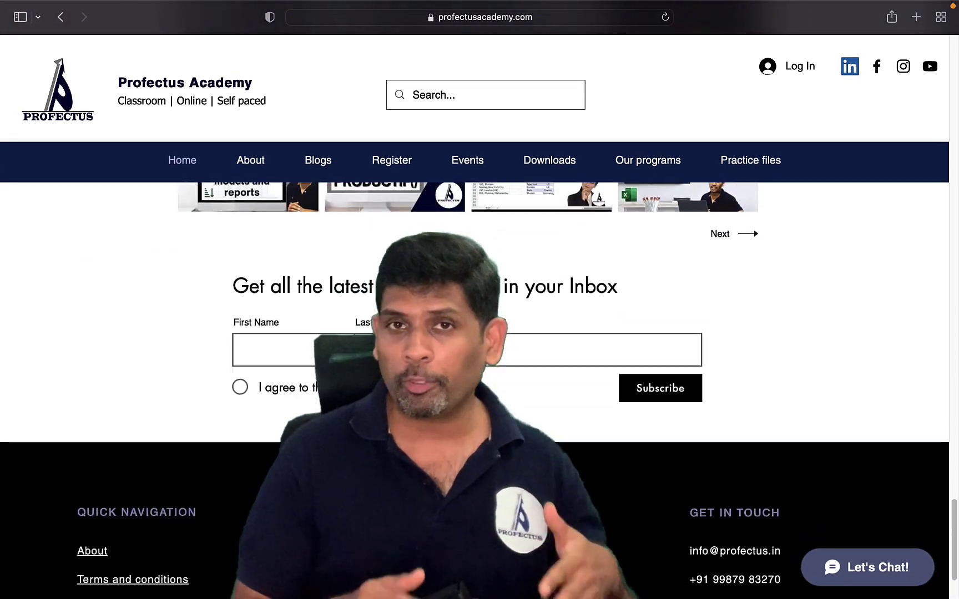